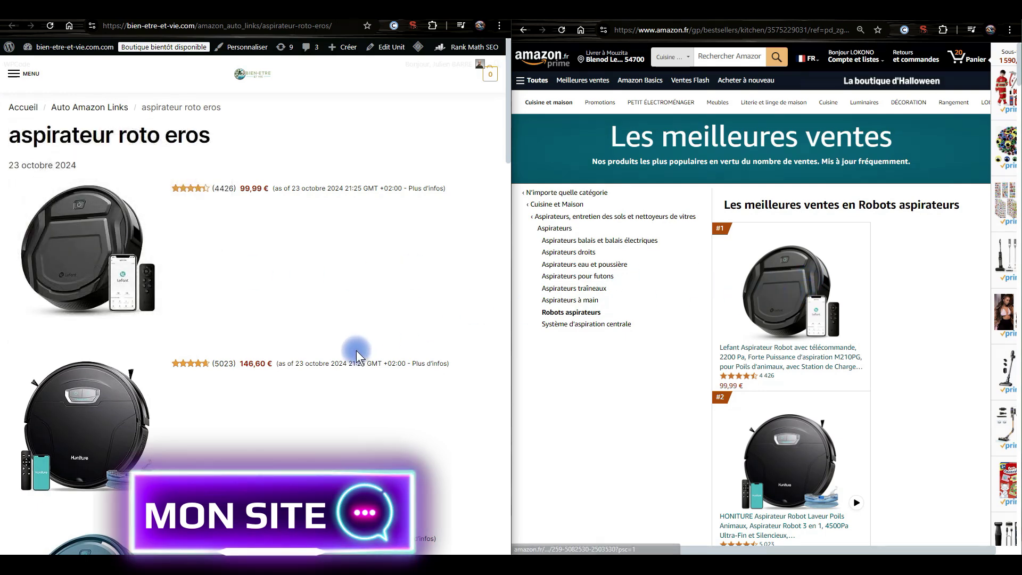
scroll(356, 350, down, 1)
scroll(745, 362, down, 3)
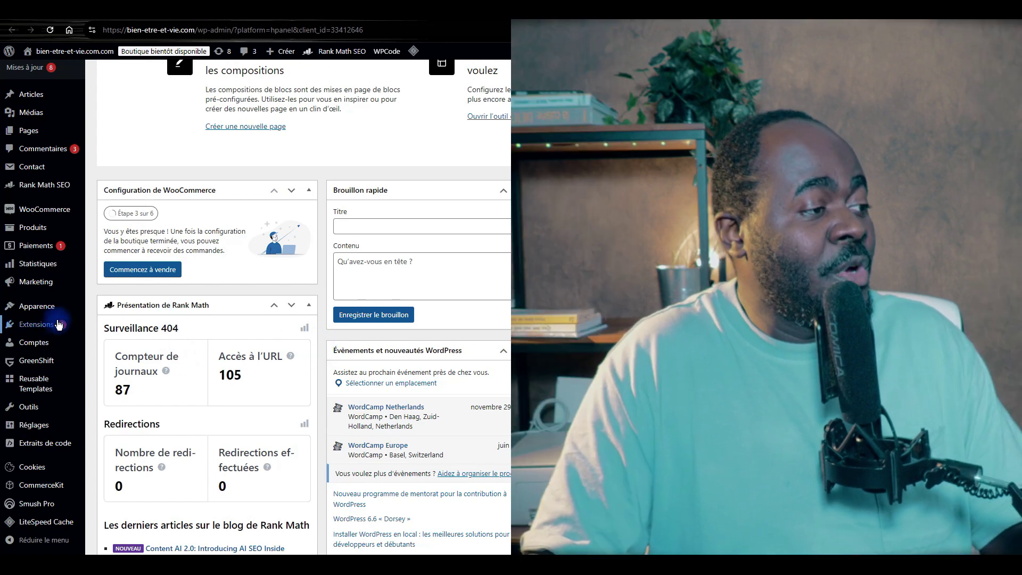
Open the page for adding a WordPress plugin and search the plugin directory for "amazon auto"
mouse_move(62, 323)
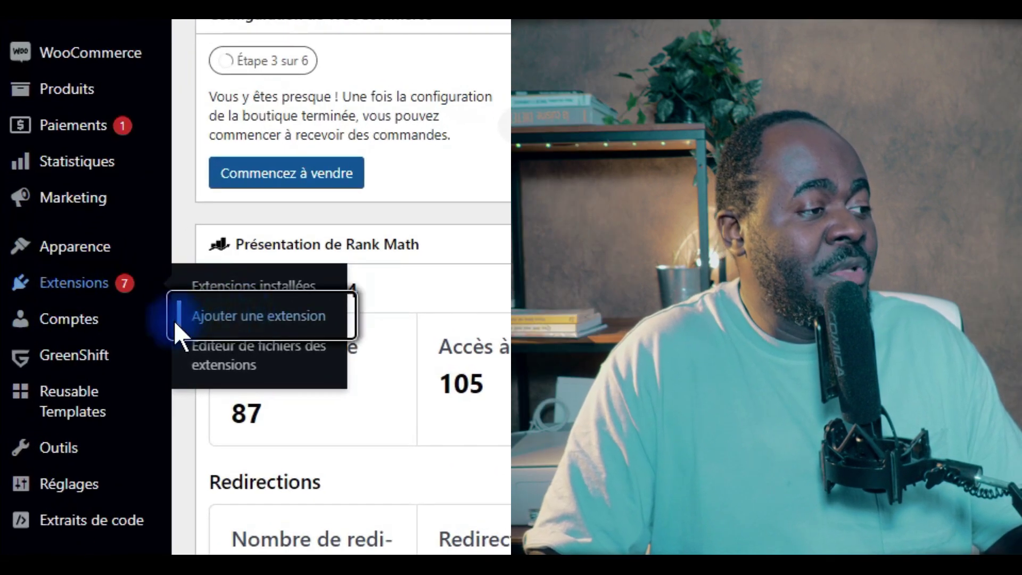
click(176, 319)
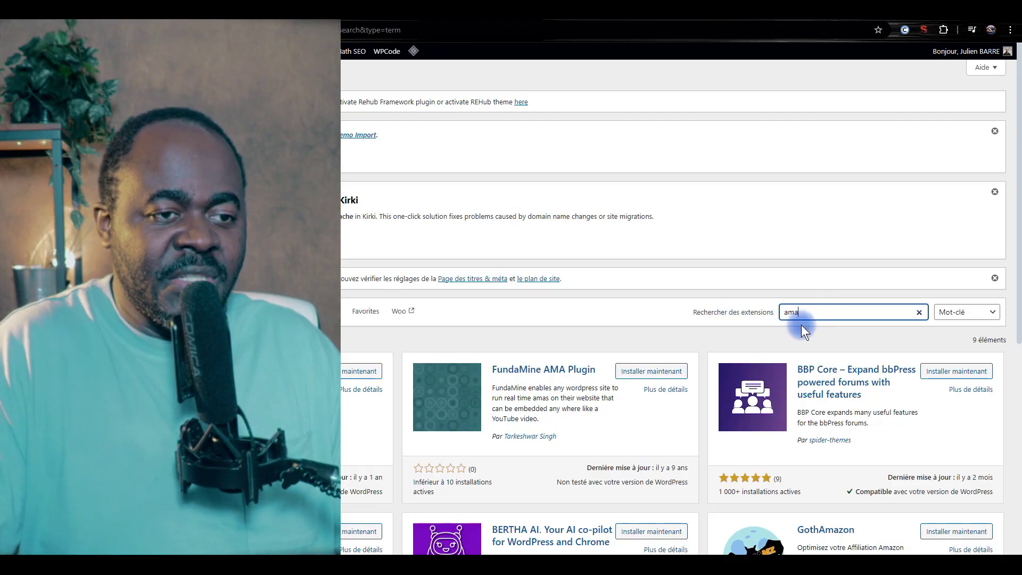
text(zon)
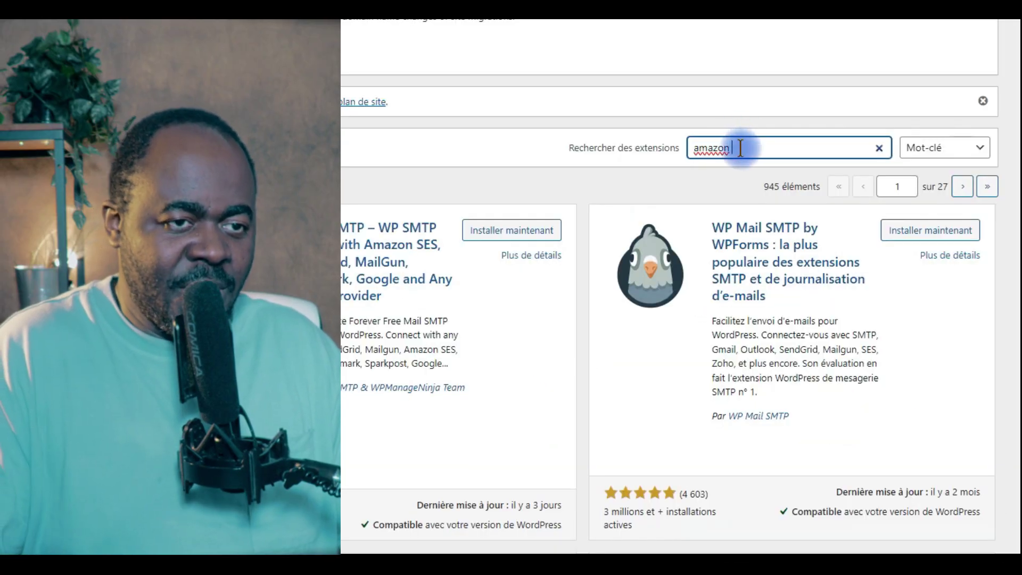
text( a)
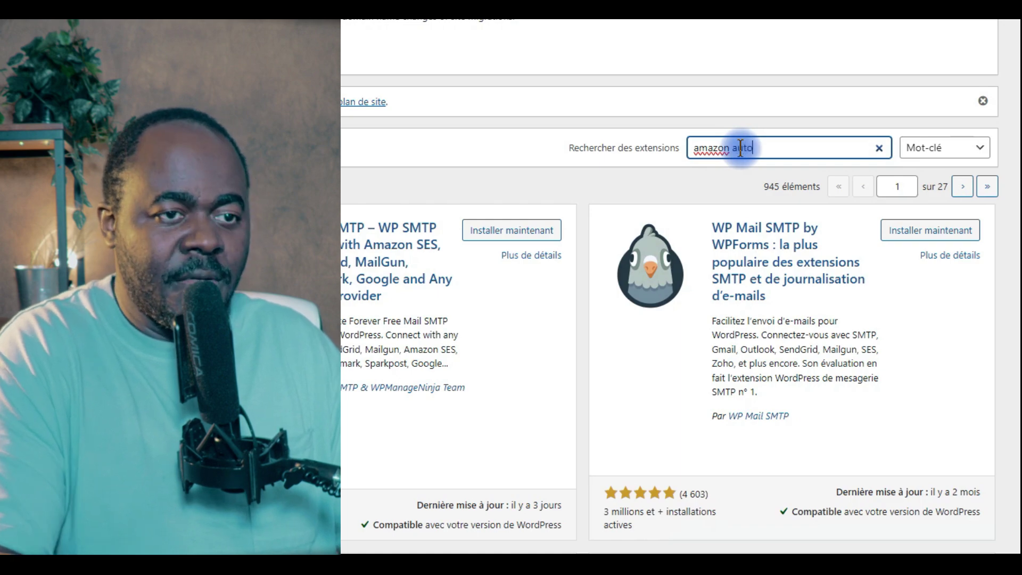
text(uto)
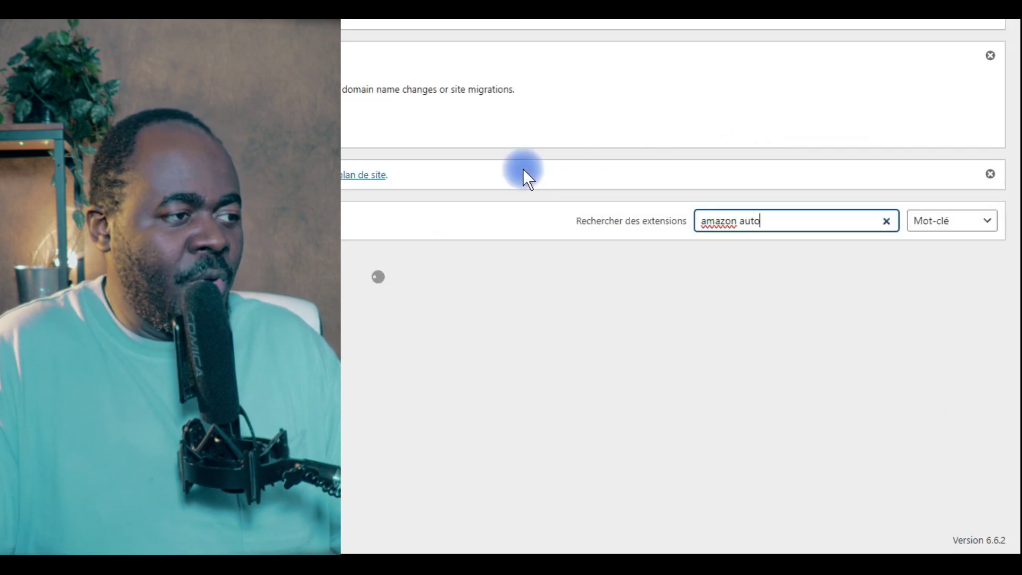
Install and activate the Auto Amazon Links – Amazon Associates Affiliate Plugin
scroll(502, 181, down, 5)
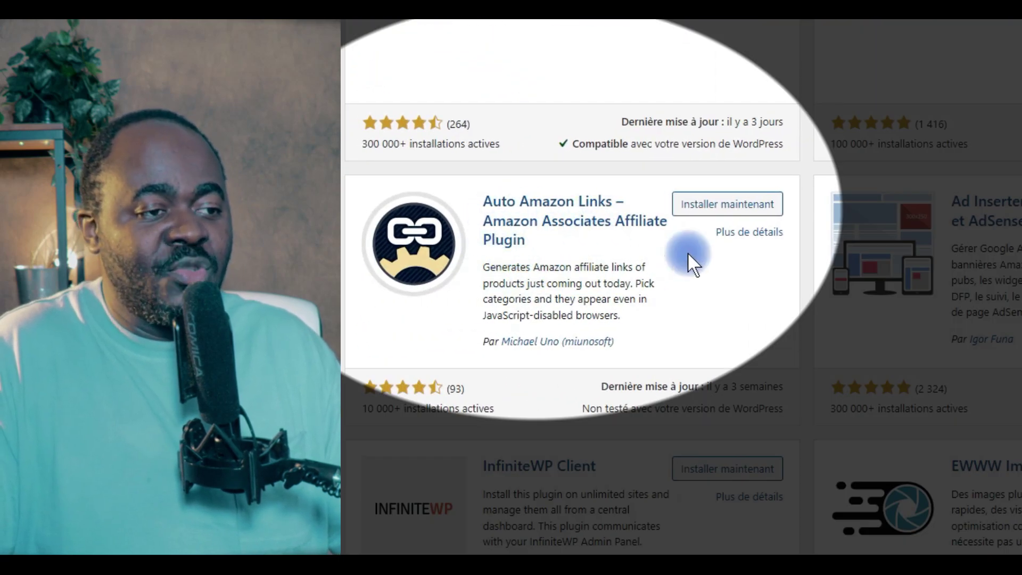
click(729, 208)
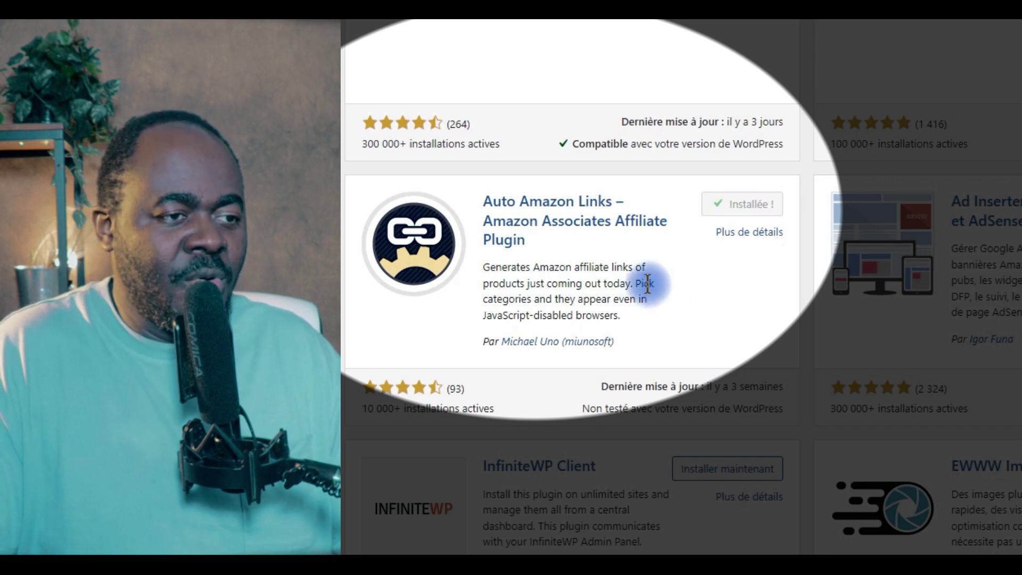
click(757, 207)
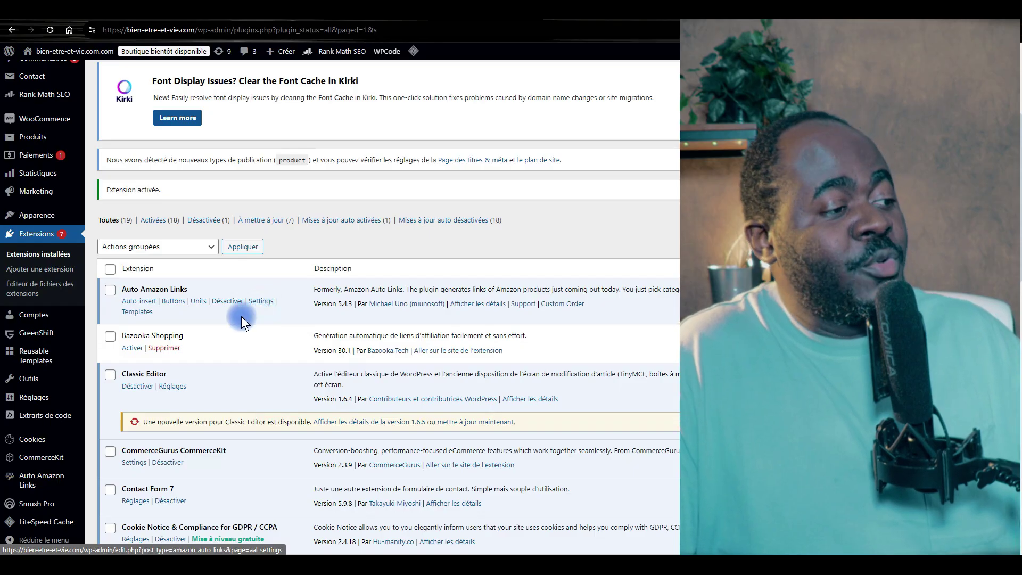
Open the Auto Amazon Links settings and review the Amazon Associates section for the France locale
scroll(241, 317, down, 3)
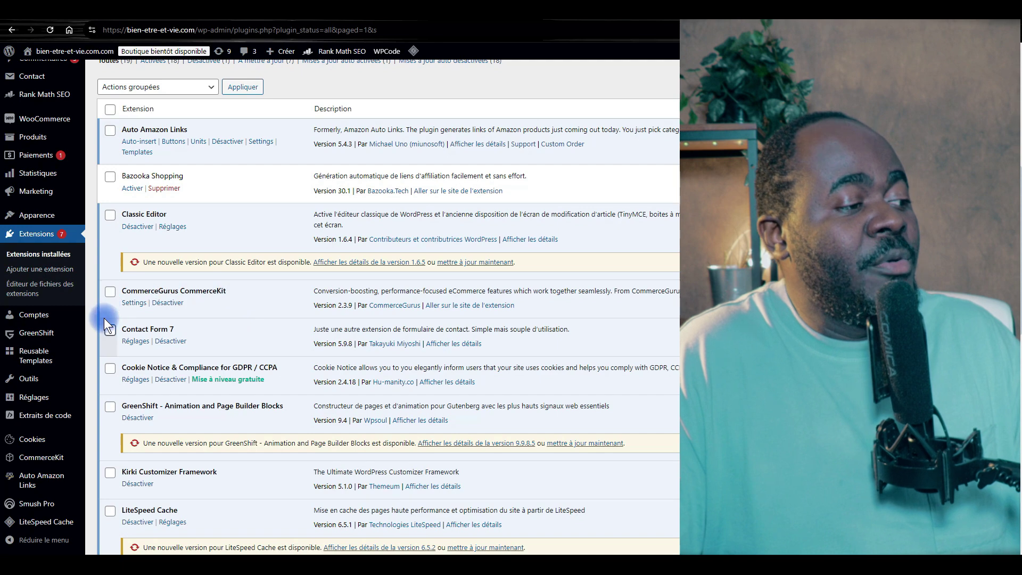
scroll(63, 404, down, 1)
click(59, 432)
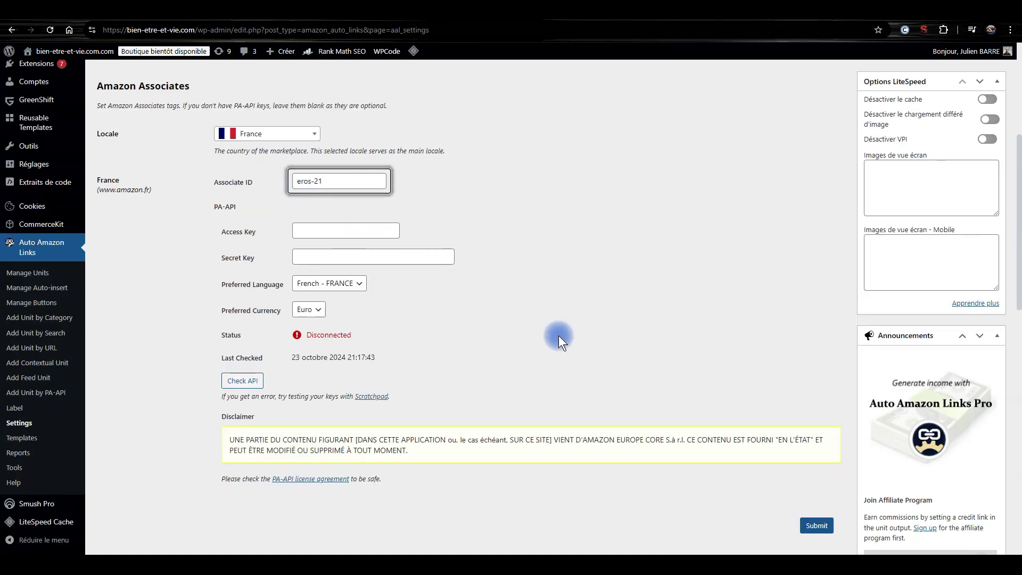
scroll(772, 451, down, 2)
scroll(771, 450, down, 1)
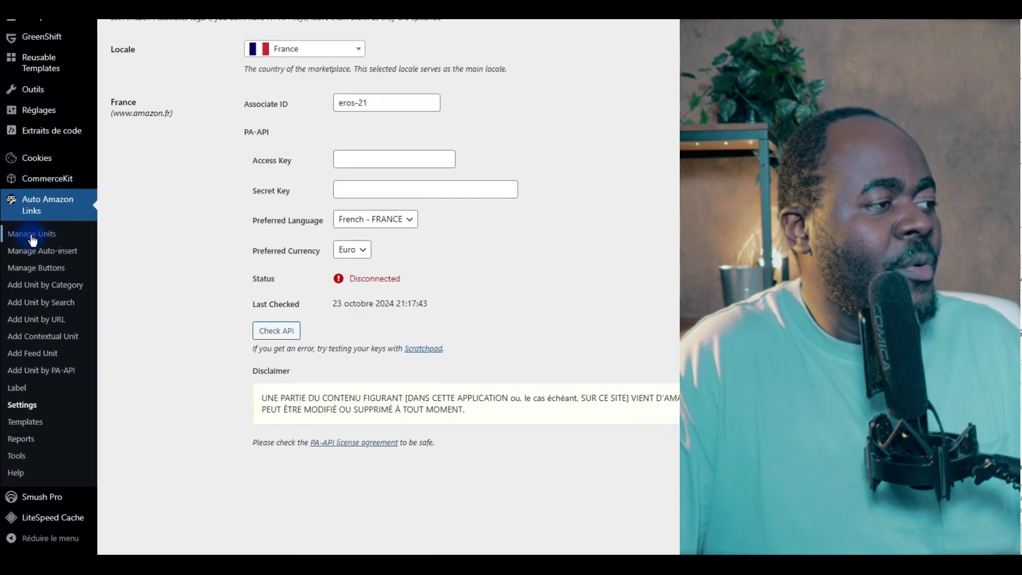
View the Auto Amazon Links unit list and start adding a new unit by category
click(32, 237)
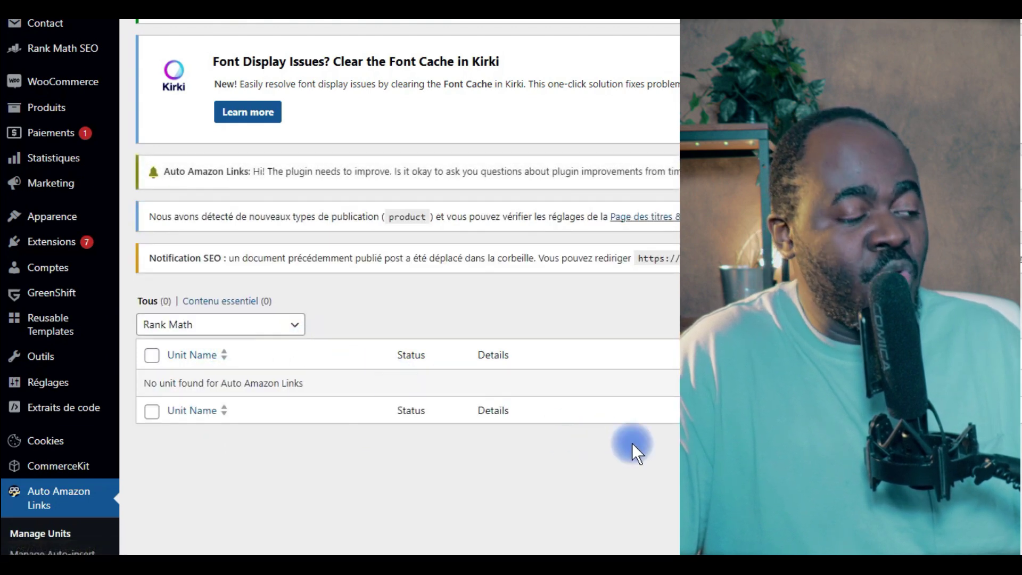
scroll(52, 401, down, 3)
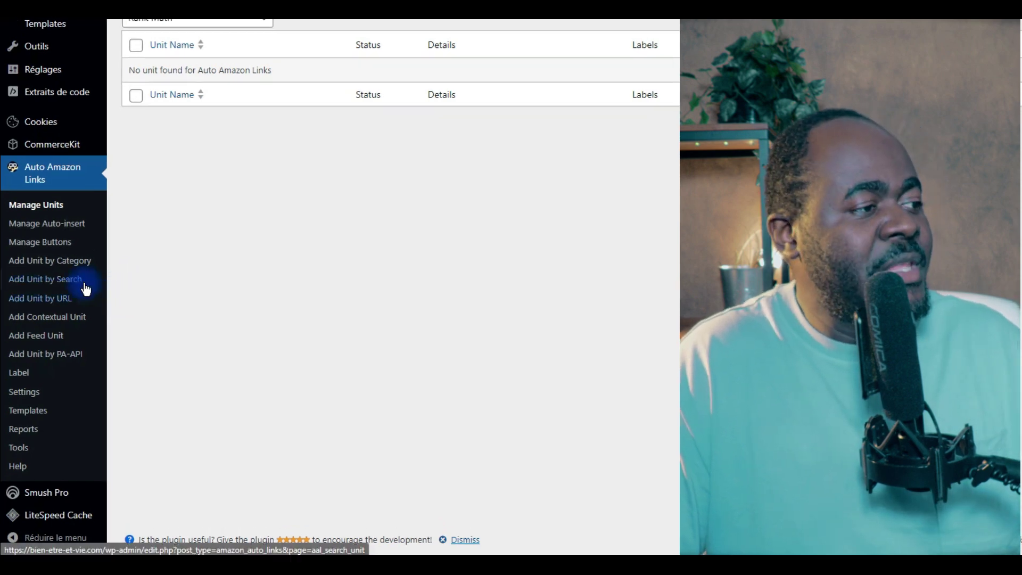
click(64, 265)
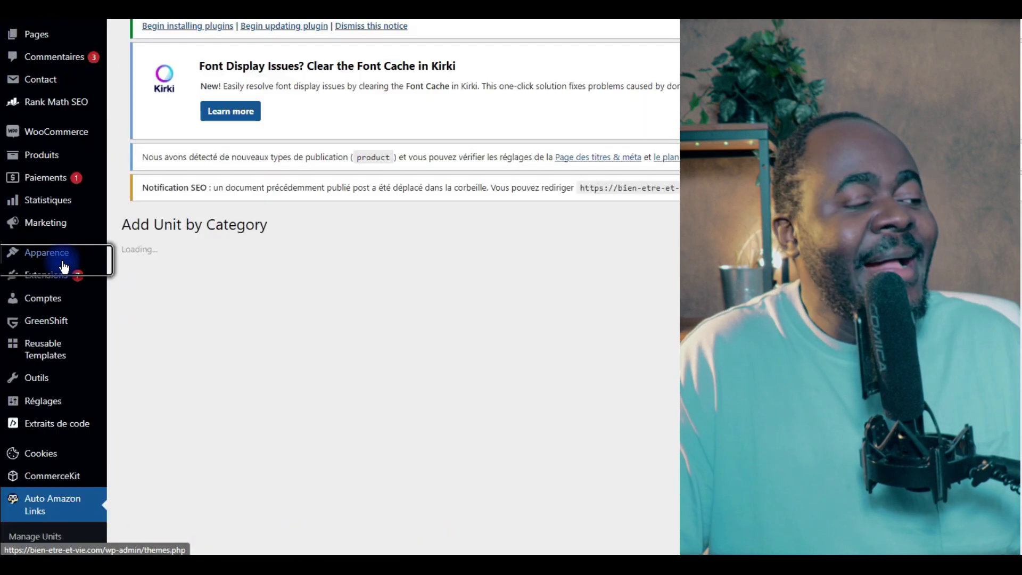
Name the new category unit "aspirateur roto eros"
scroll(265, 215, down, 2)
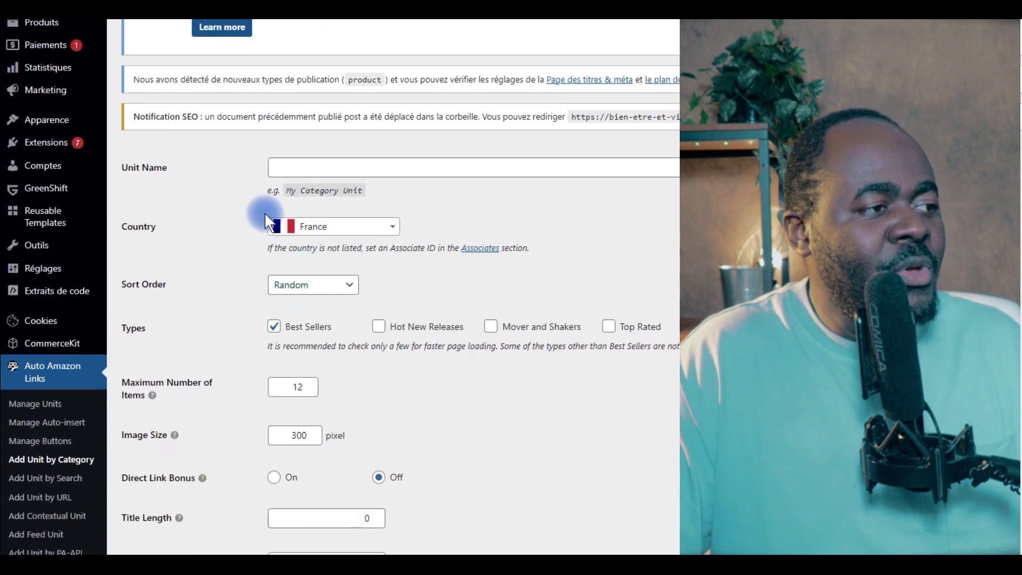
click(345, 170)
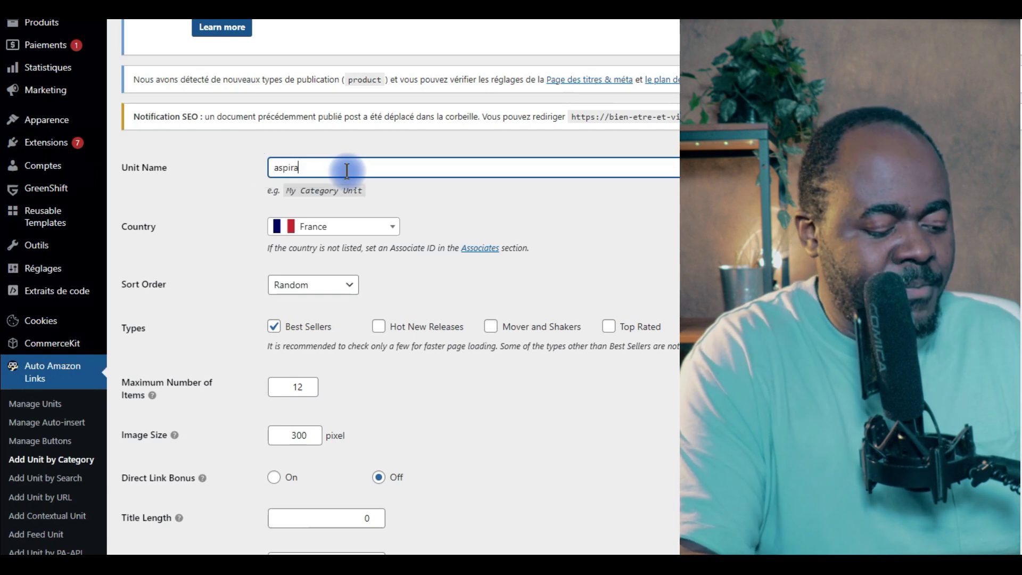
text(aspirateur rot)
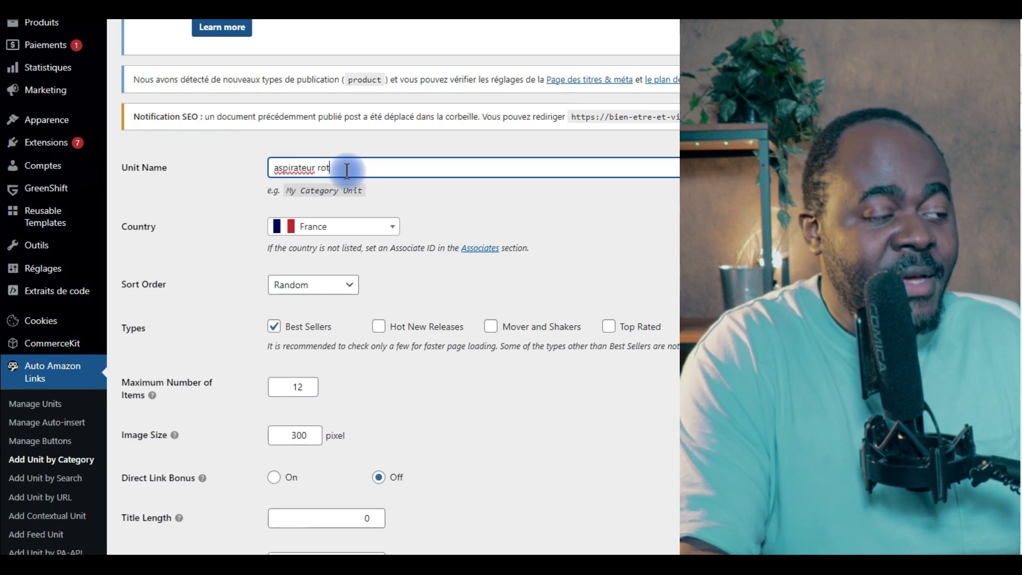
text(o)
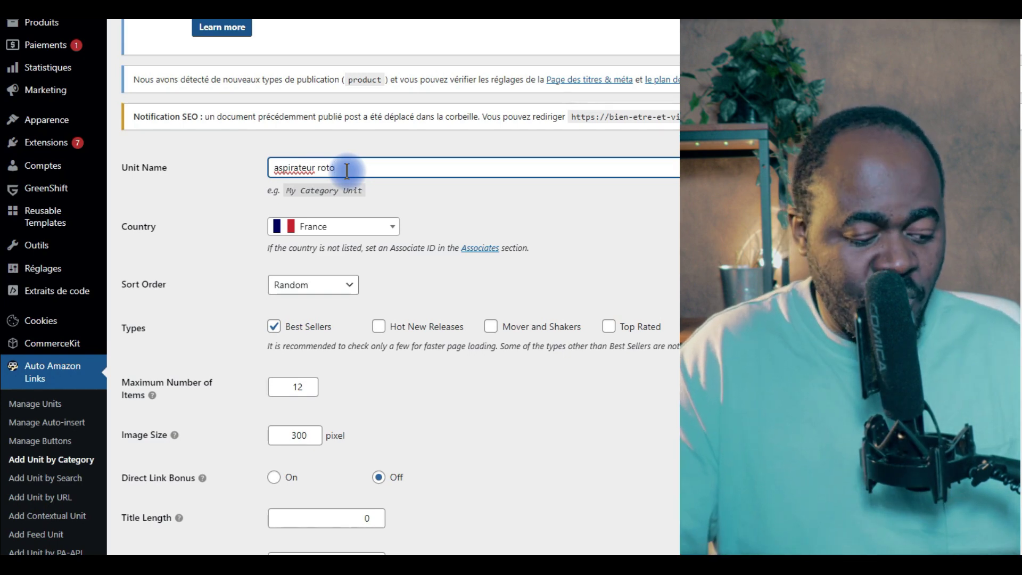
text( eros)
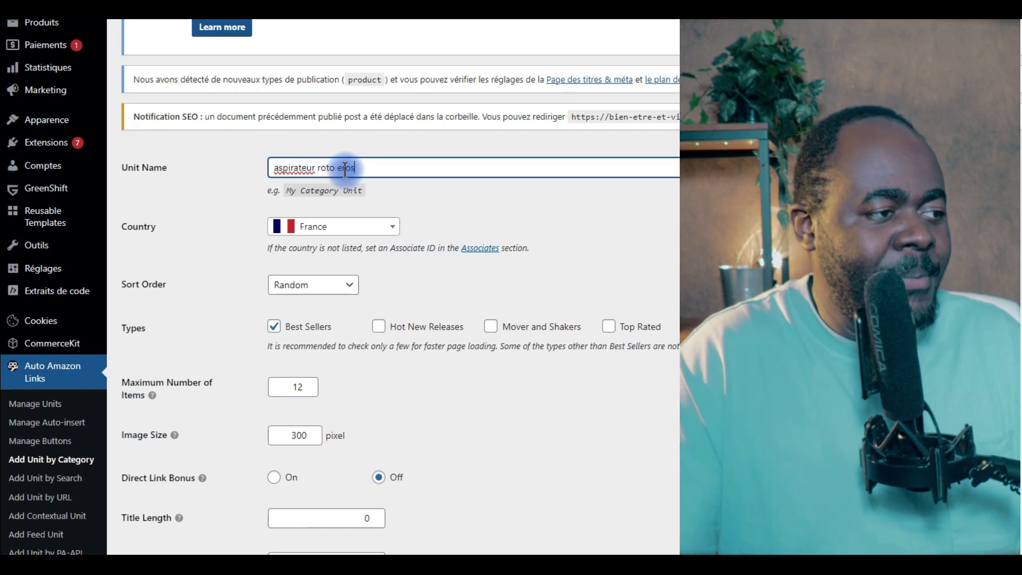
Translate the unit settings page into French
scroll(477, 334, down, 3)
right_click(498, 297)
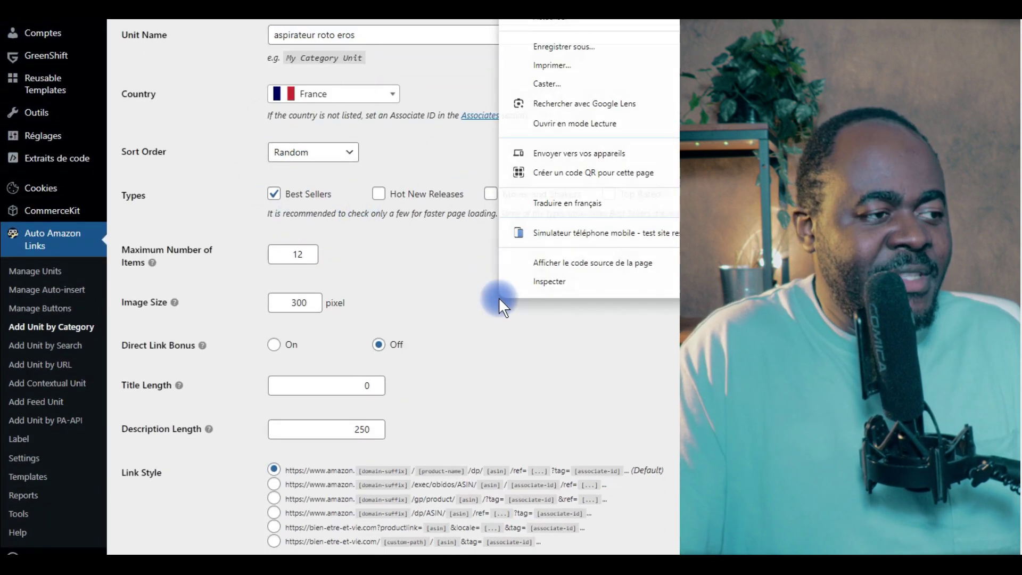
click(559, 207)
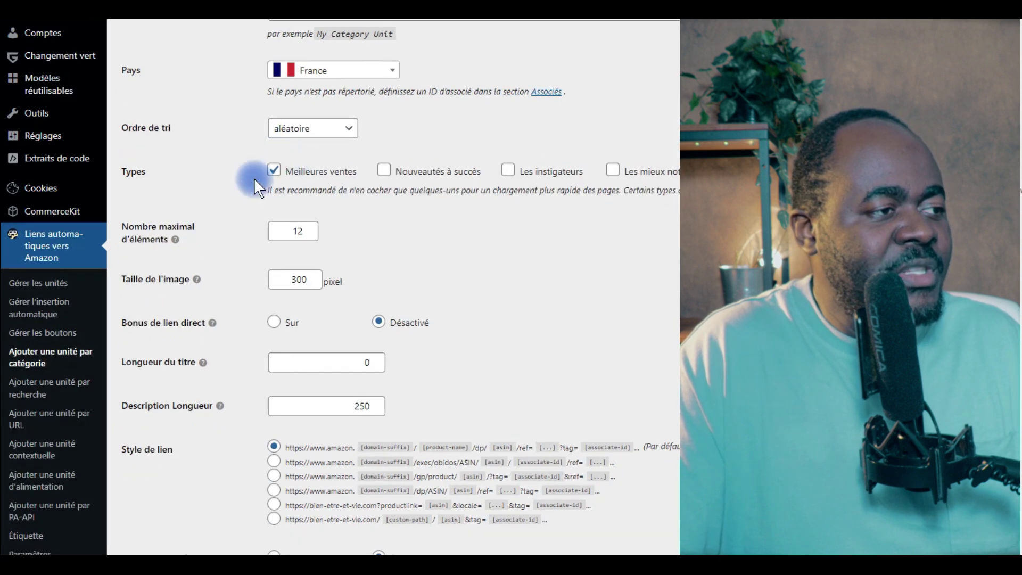
Set the unit's sort order to Brut and its maximum number of items to 10
click(344, 137)
click(331, 149)
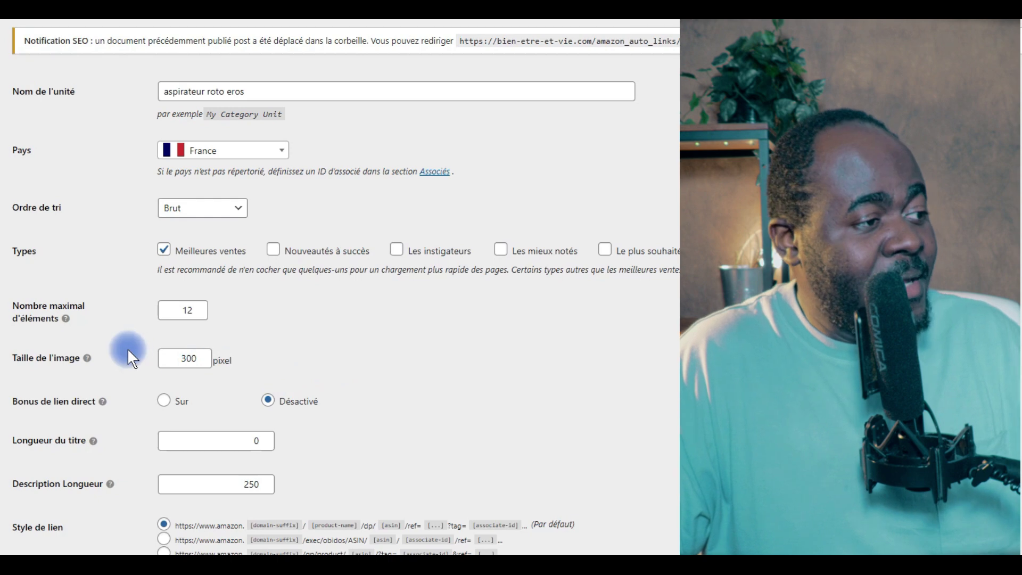
scroll(127, 351, down, 1)
mouse_move(68, 252)
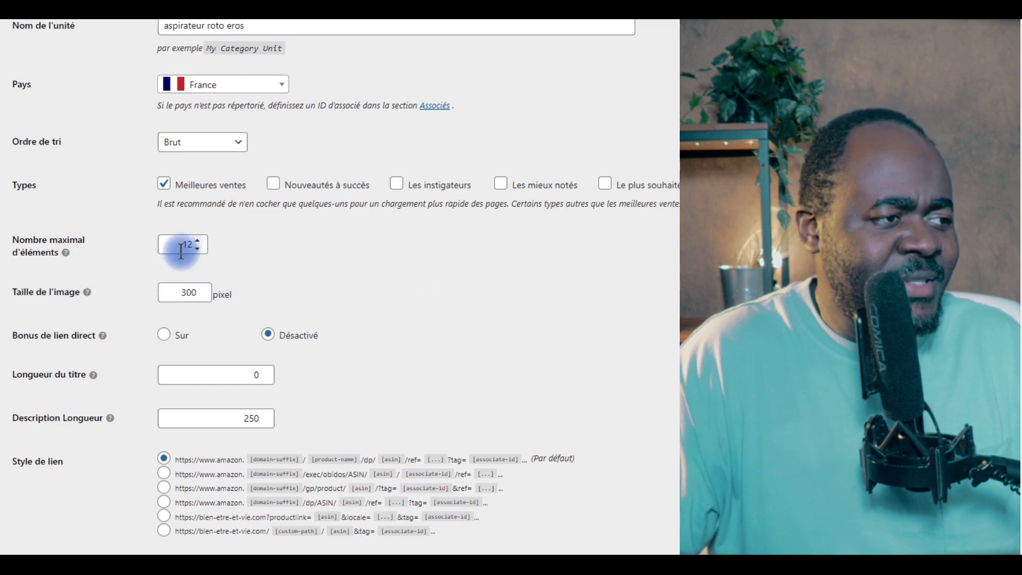
text(10)
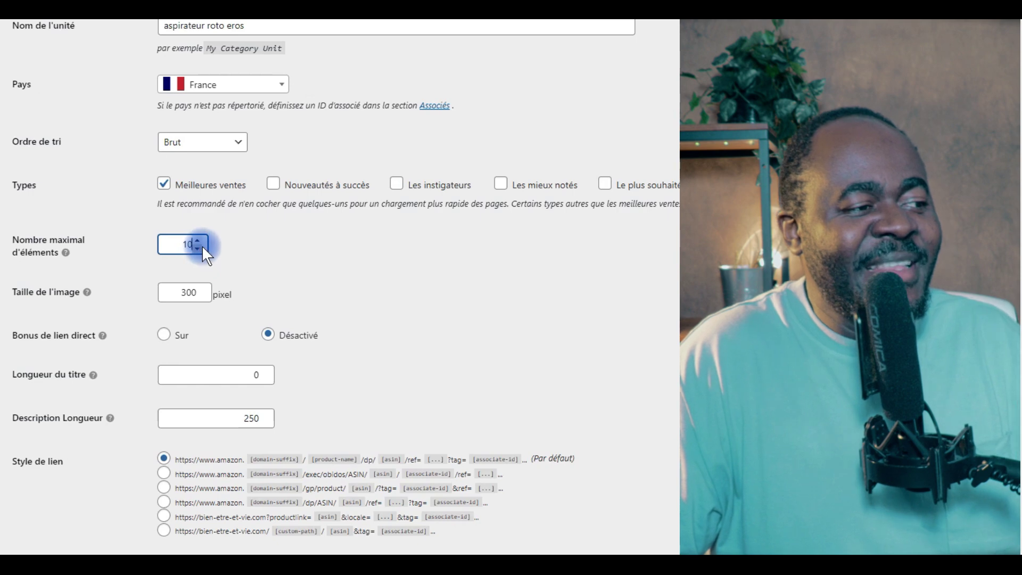
Proceed from the unit settings to category selection and look through the available Amazon categories and previews
scroll(488, 272, down, 2)
scroll(489, 273, up, 2)
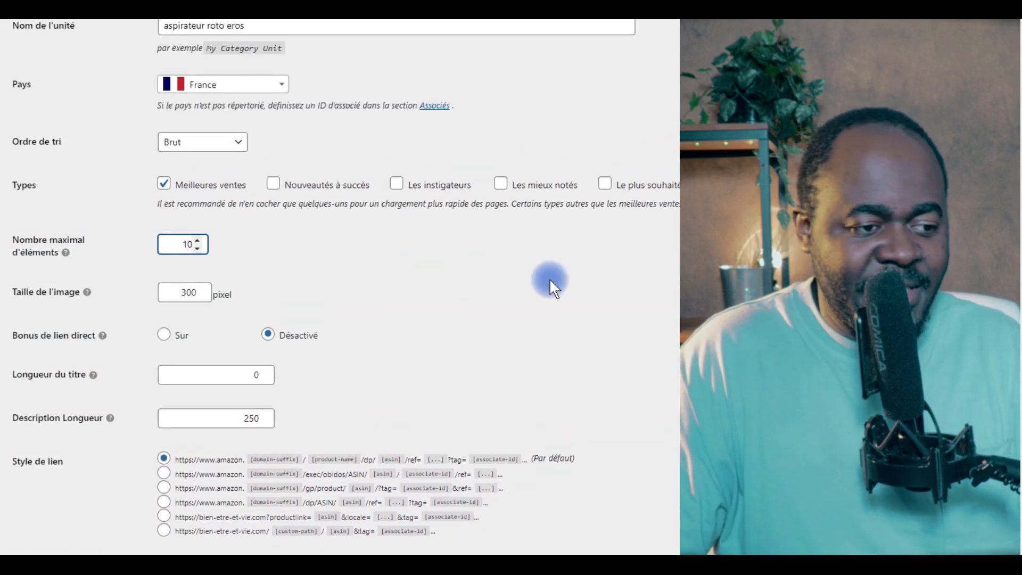
scroll(519, 278, down, 3)
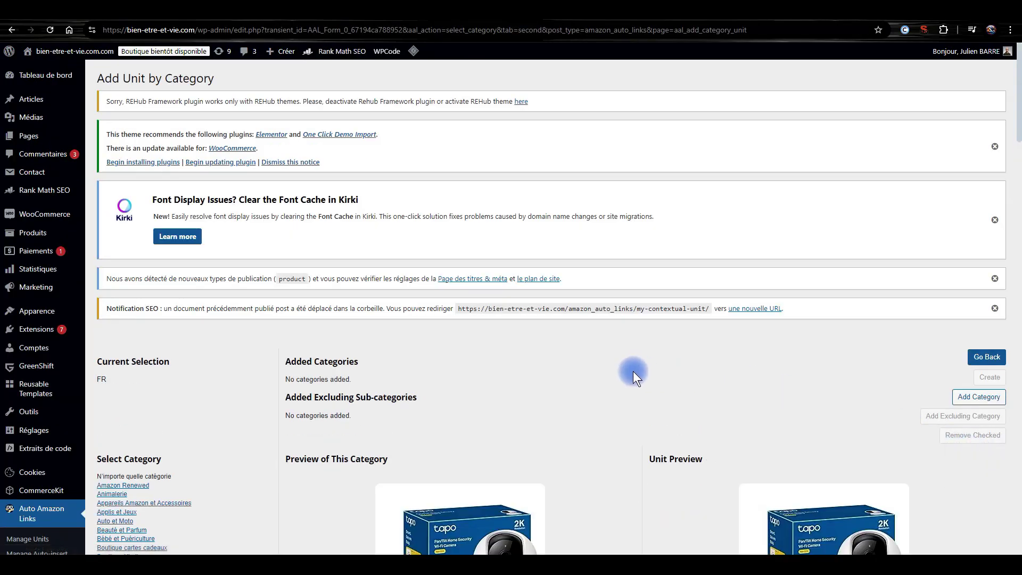
scroll(608, 376, down, 1)
scroll(450, 341, down, 3)
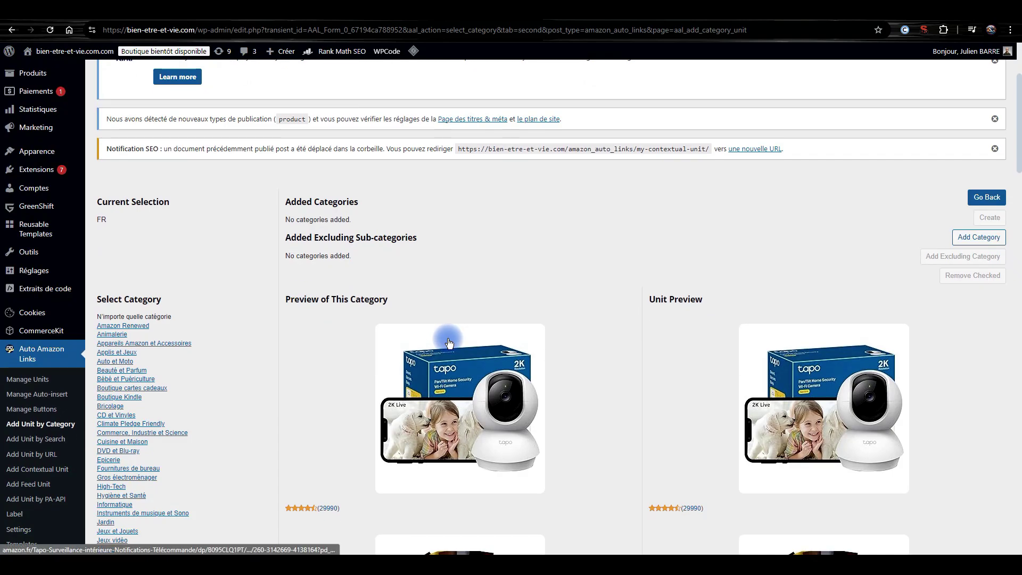
scroll(450, 342, down, 1)
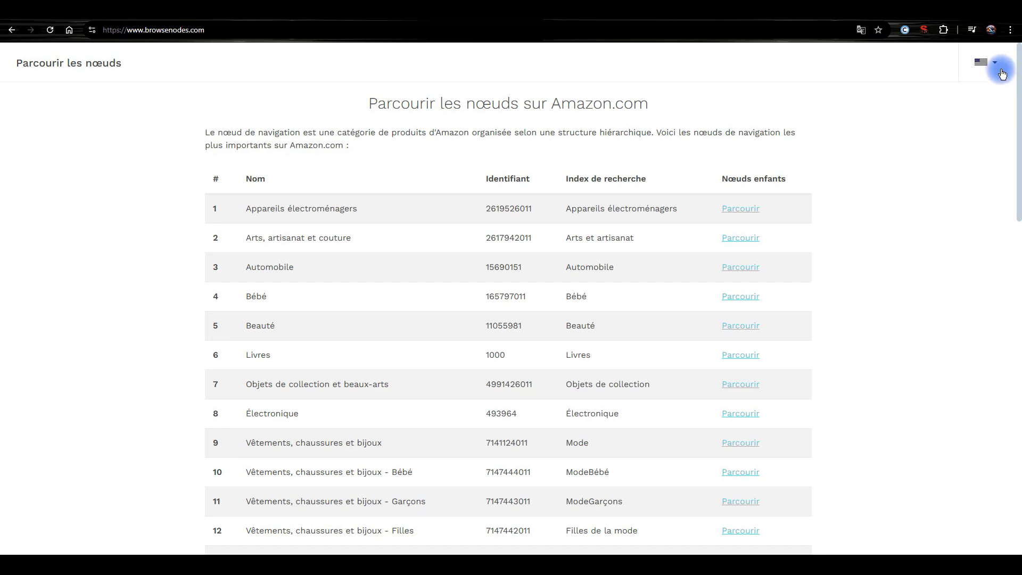
On browsenodes.com, switch to the French marketplace and look through the child nodes of Cuisine & Maison
click(1000, 69)
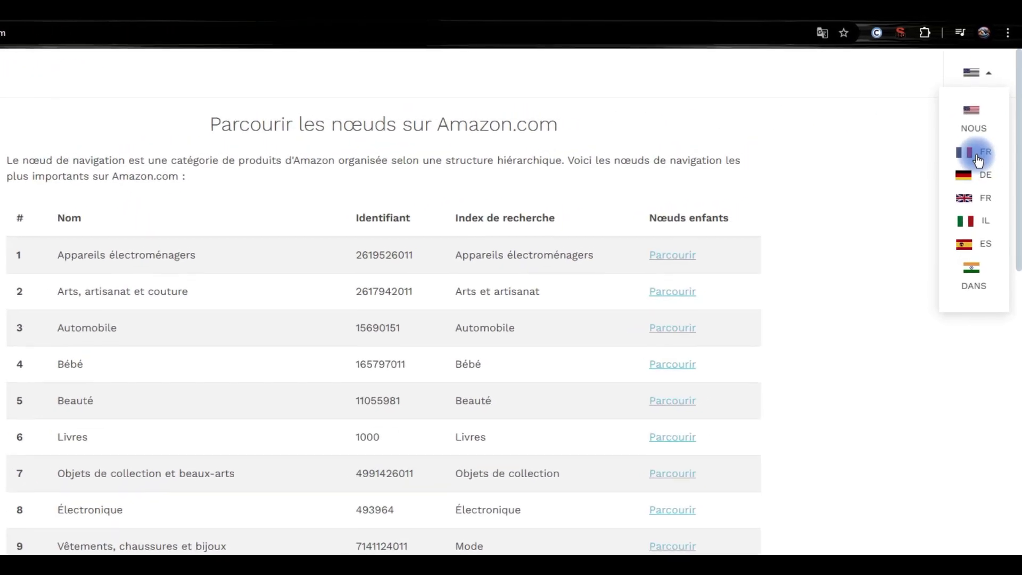
click(978, 158)
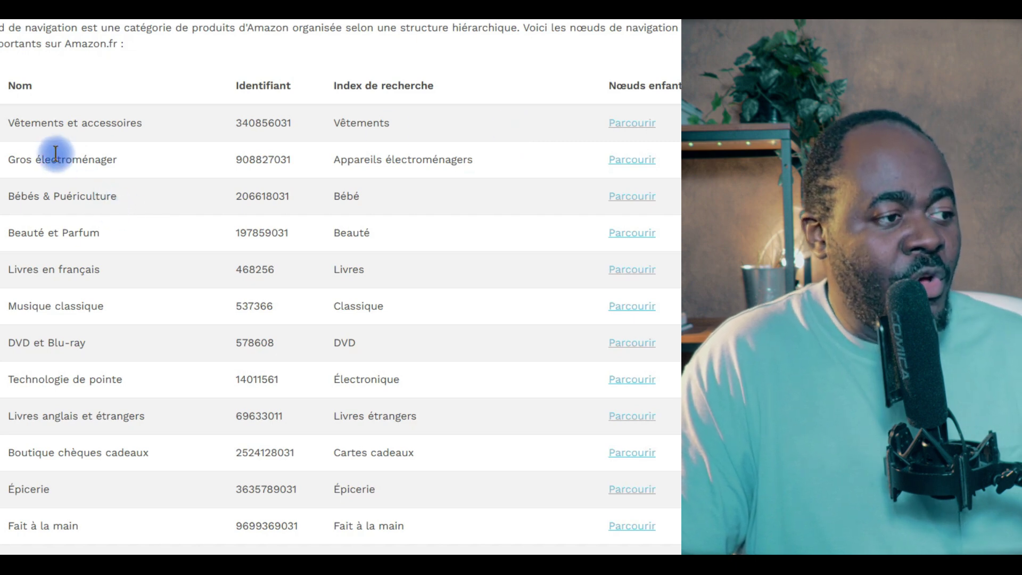
scroll(53, 165, down, 4)
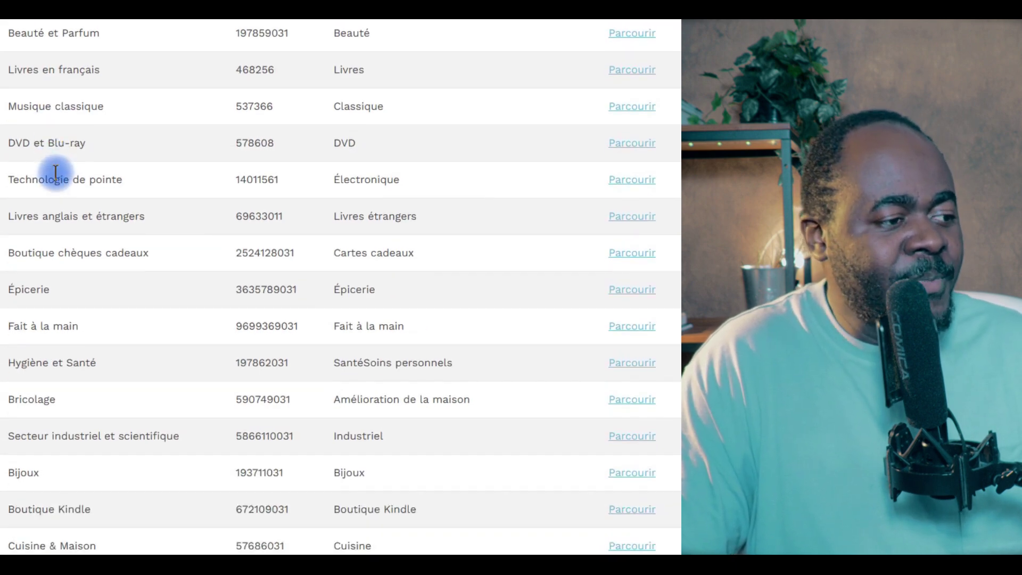
scroll(56, 175, down, 4)
scroll(58, 174, down, 4)
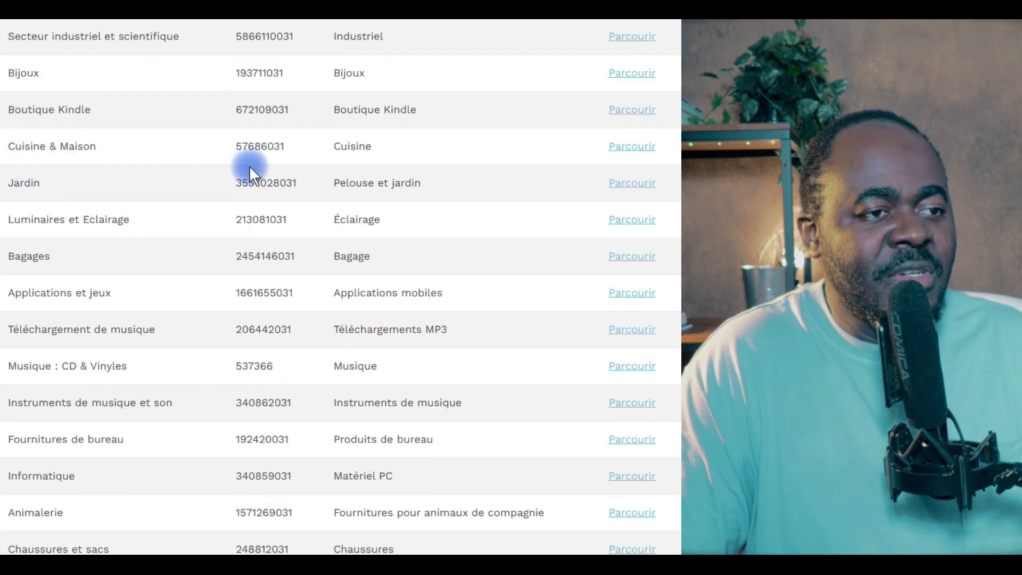
click(632, 152)
scroll(329, 157, down, 1)
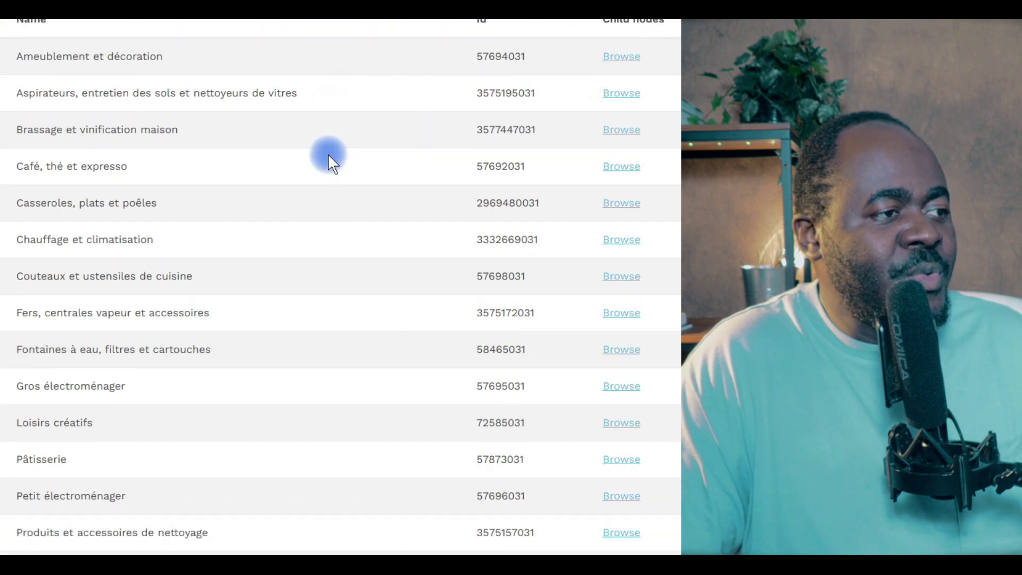
scroll(307, 151, down, 1)
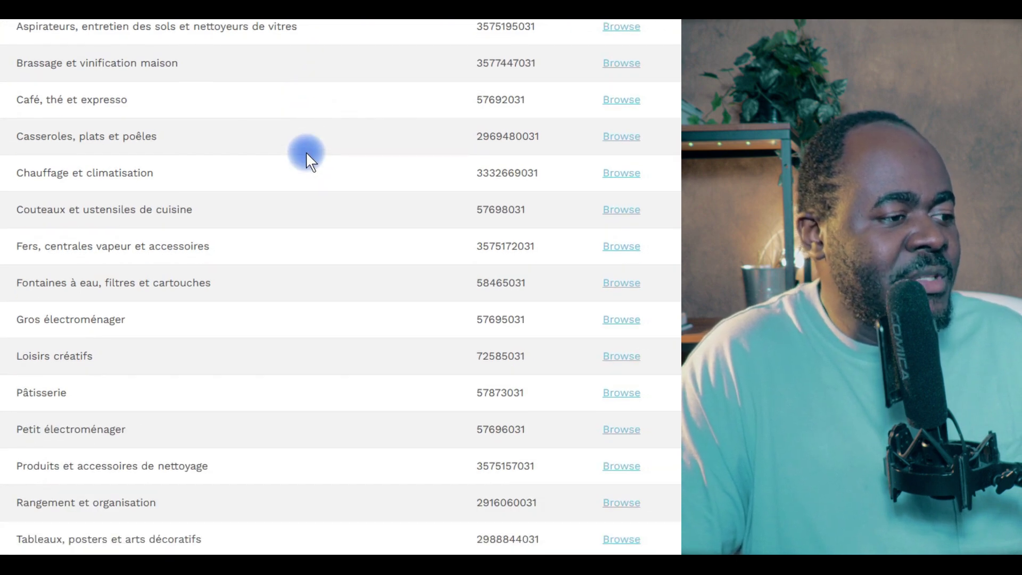
Browse the child nodes of Aspirateurs, entretien des sols et nettoyeurs de vitres and its Aspirateurs node to locate Robots aspirateurs
scroll(306, 151, down, 2)
scroll(304, 151, up, 1)
scroll(305, 152, up, 2)
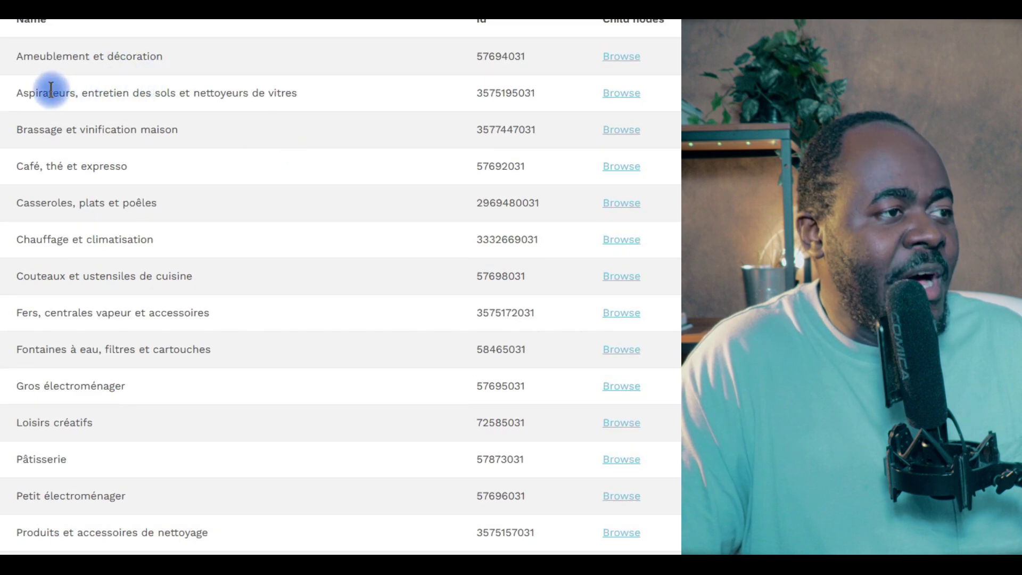
drag(14, 91, 306, 101)
click(308, 101)
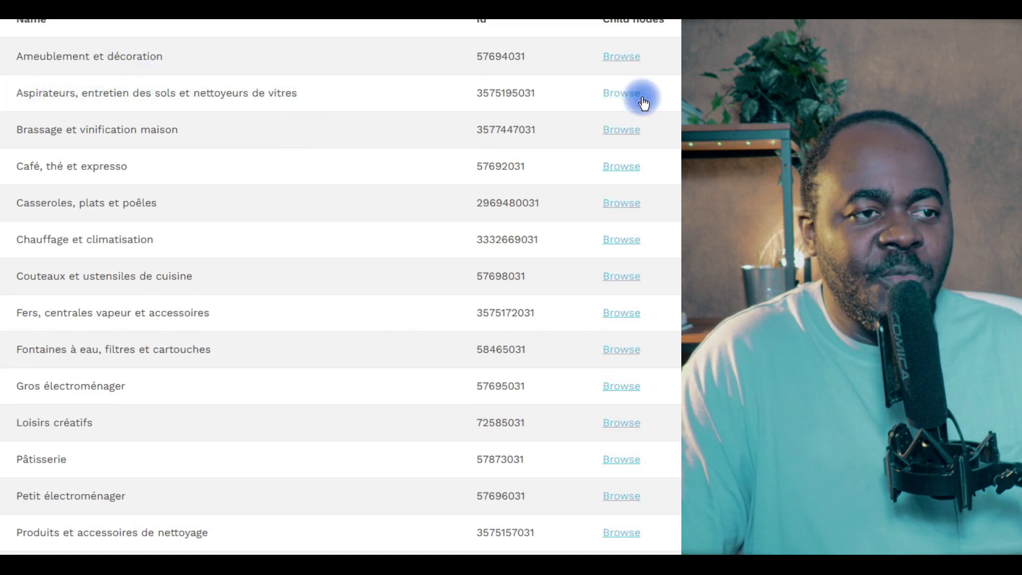
click(621, 94)
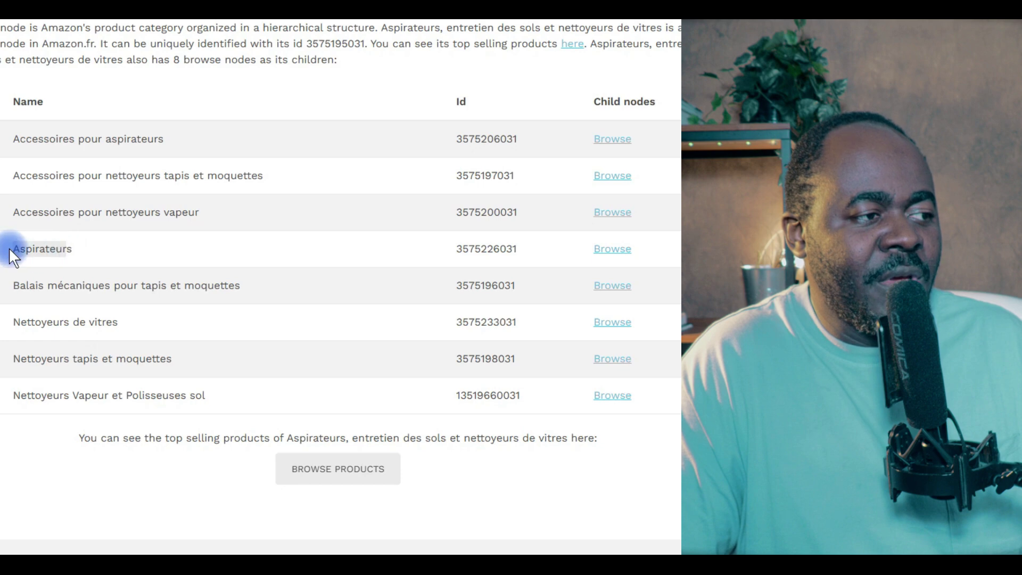
click(612, 248)
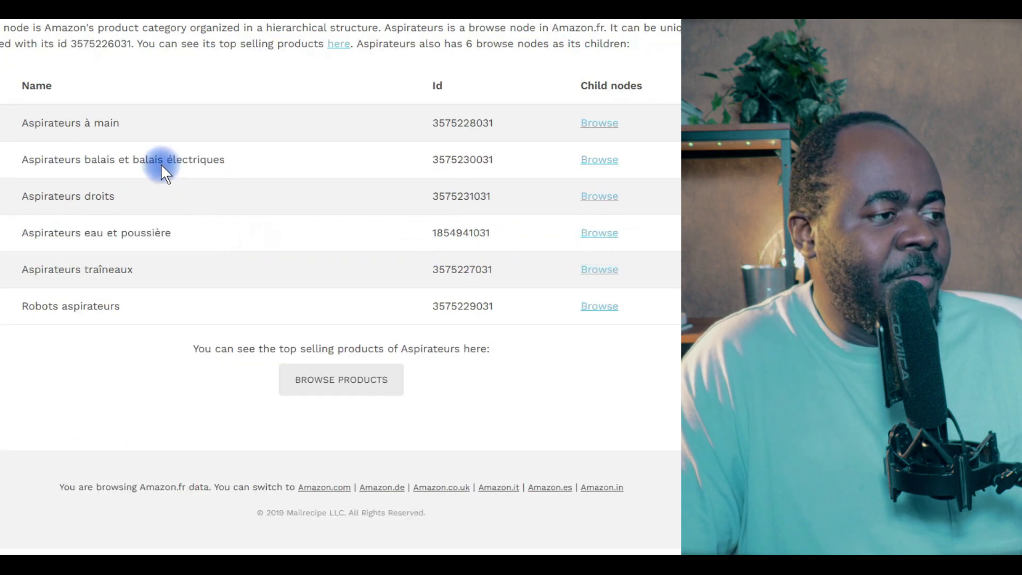
drag(17, 308, 130, 306)
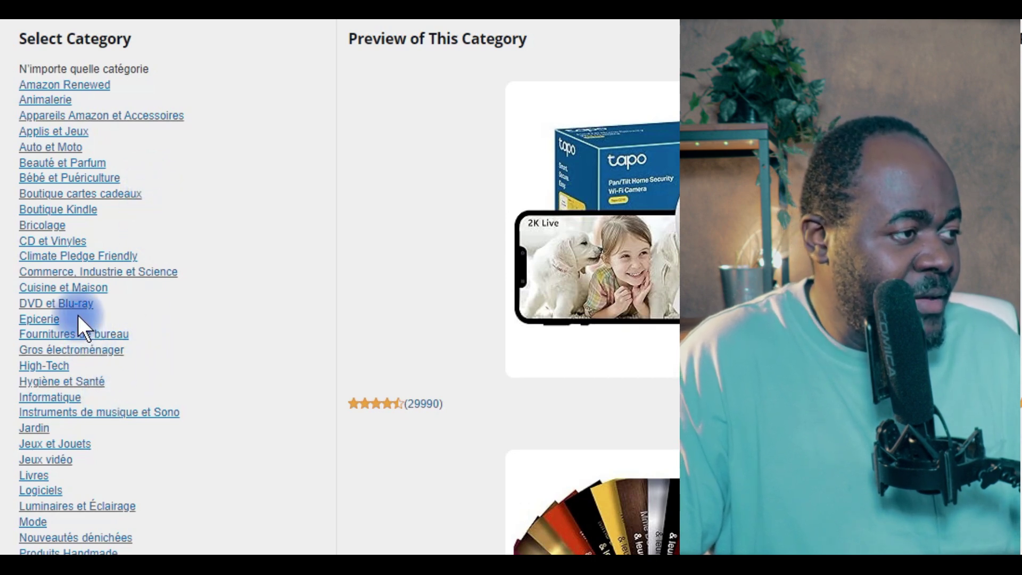
In the unit's category selection, choose Cuisine et Maison > Aspirateurs, entretien des sols et nettoyeurs de vitres > Aspirateurs > Robots aspirateurs
click(79, 290)
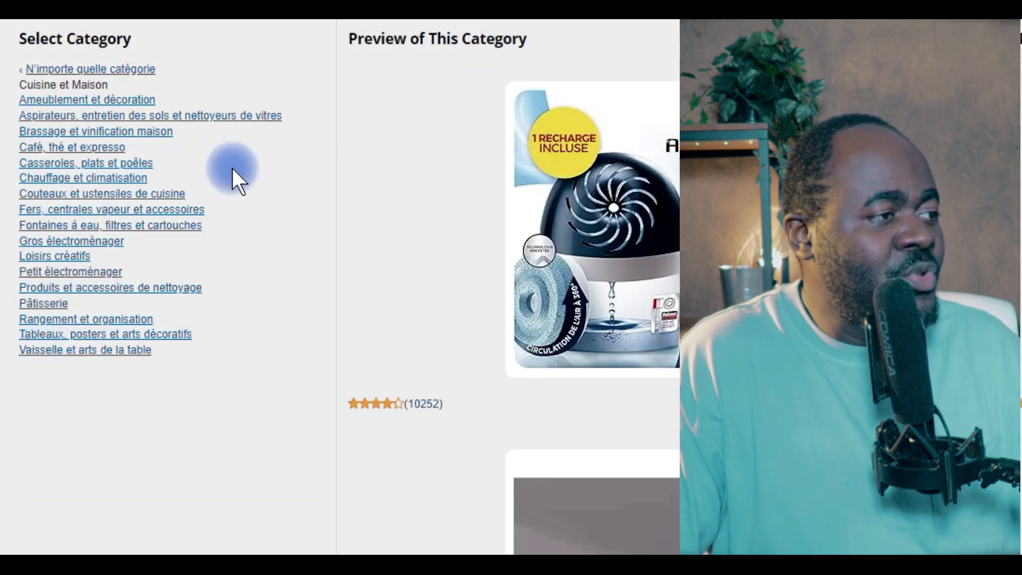
click(111, 122)
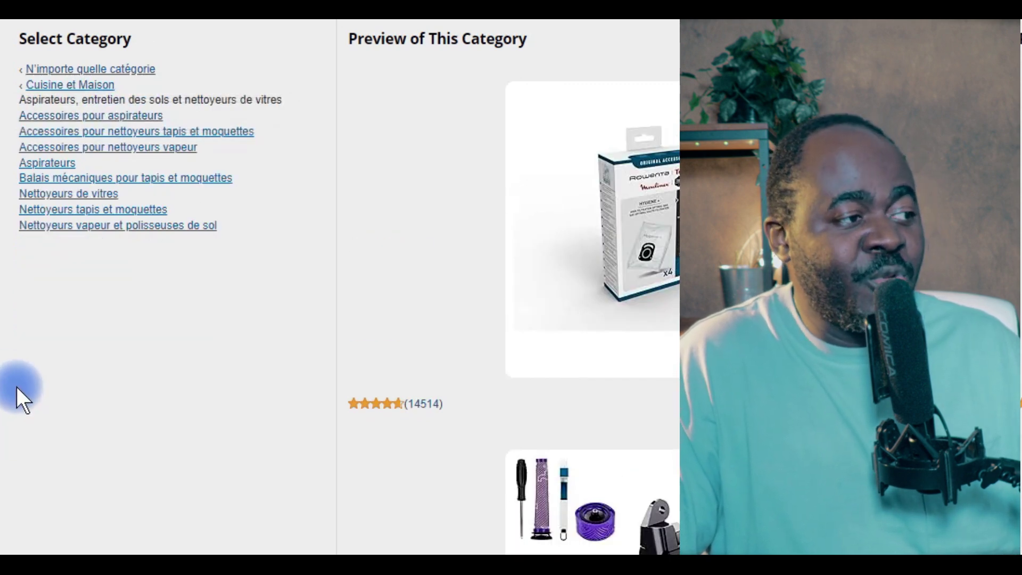
click(35, 167)
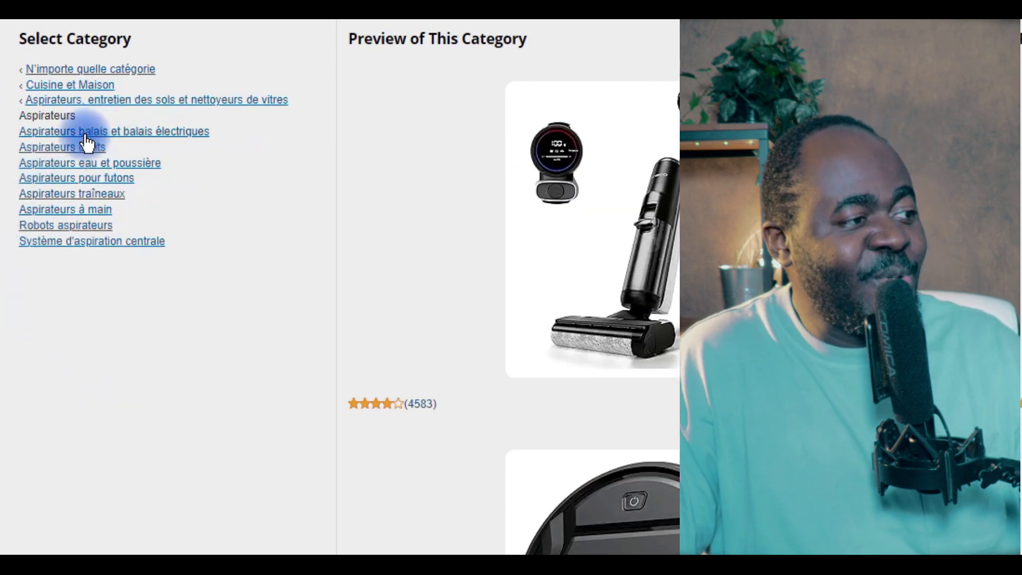
click(59, 226)
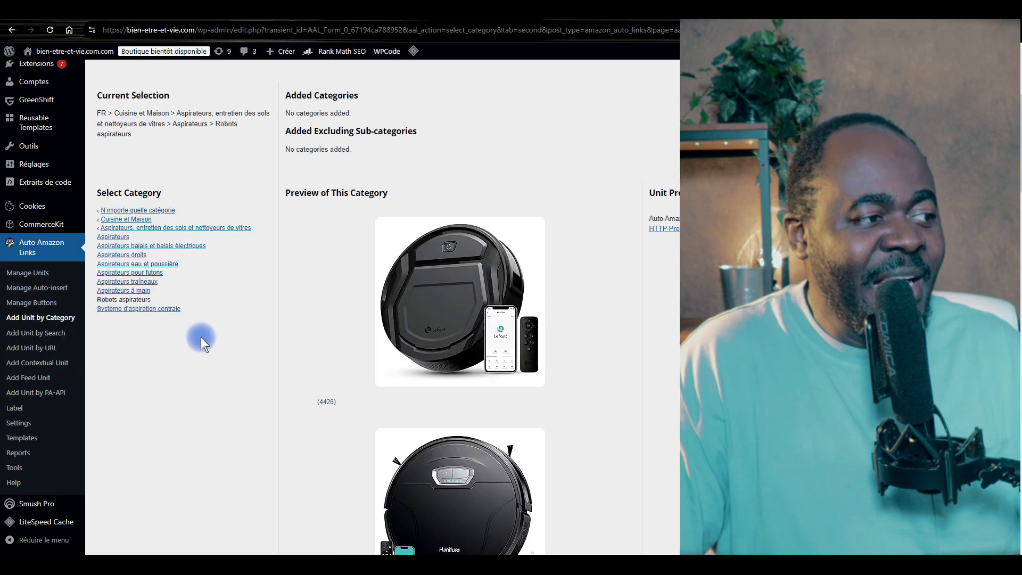
Review the Robots aspirateurs preview, add that category to the unit, and create the unit
scroll(450, 354, down, 3)
scroll(448, 361, down, 6)
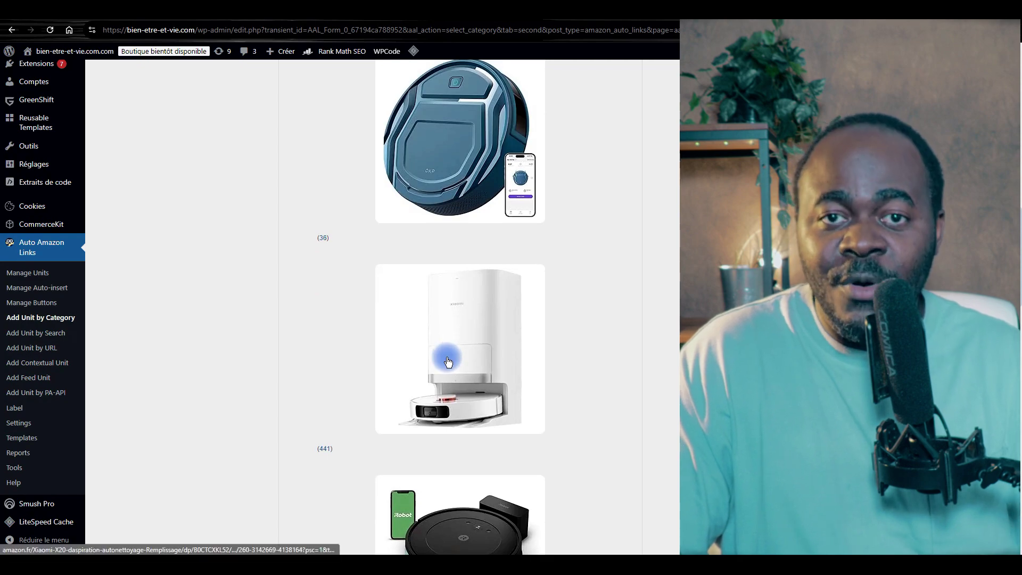
scroll(448, 360, up, 1)
scroll(447, 359, up, 7)
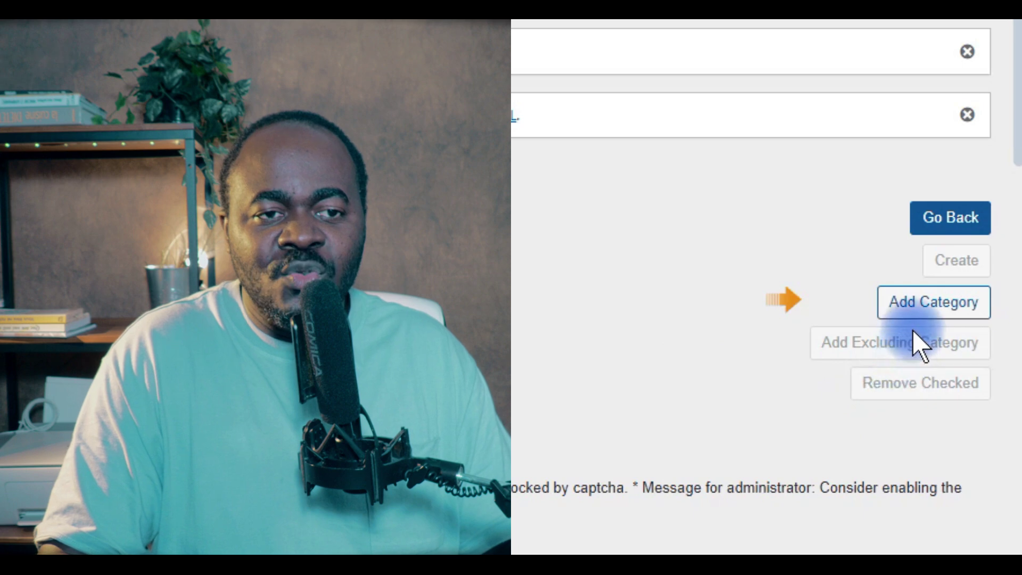
click(922, 314)
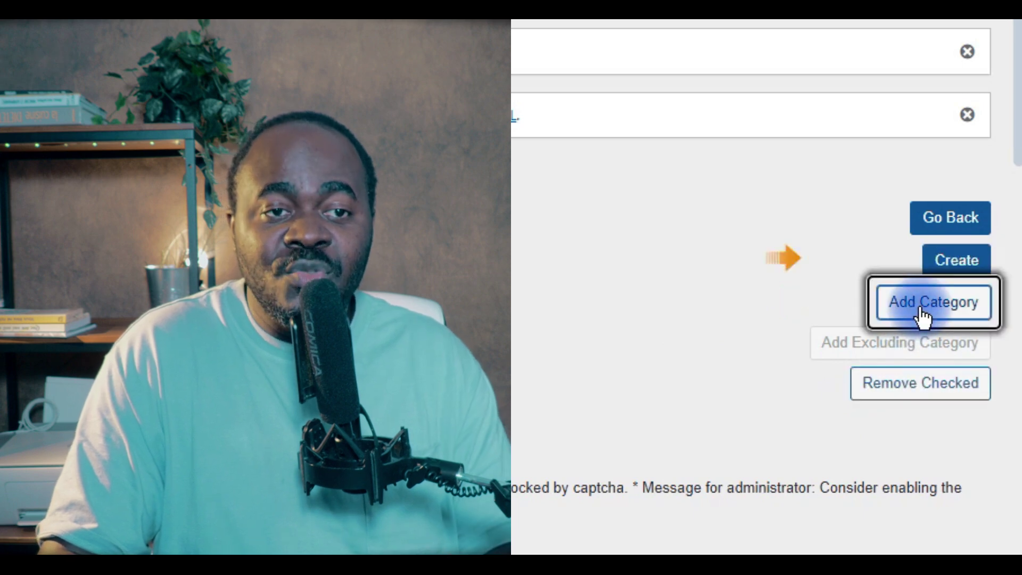
click(953, 270)
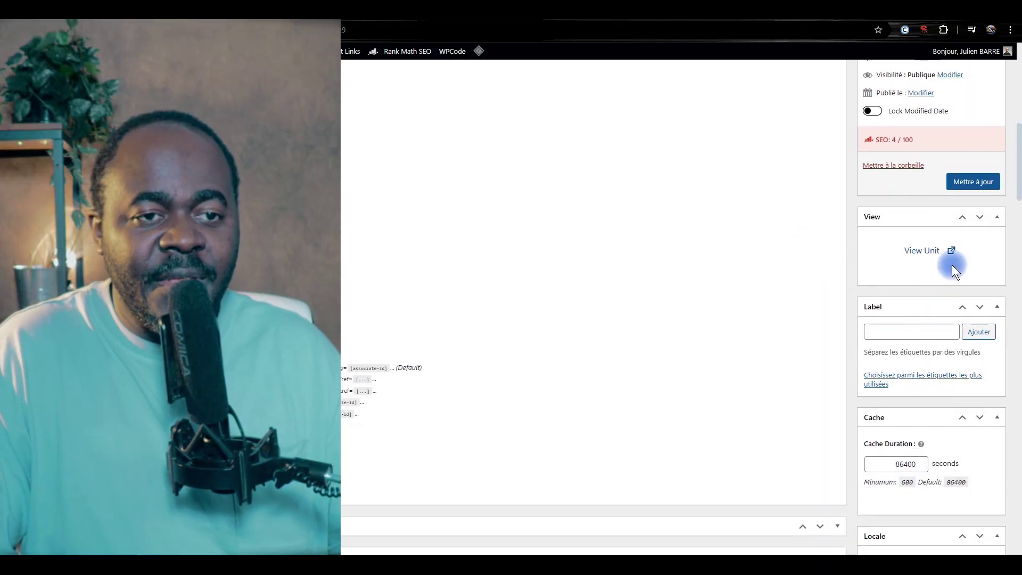
View the created unit on the site and look through its robot vacuum products, ratings and prices
click(950, 251)
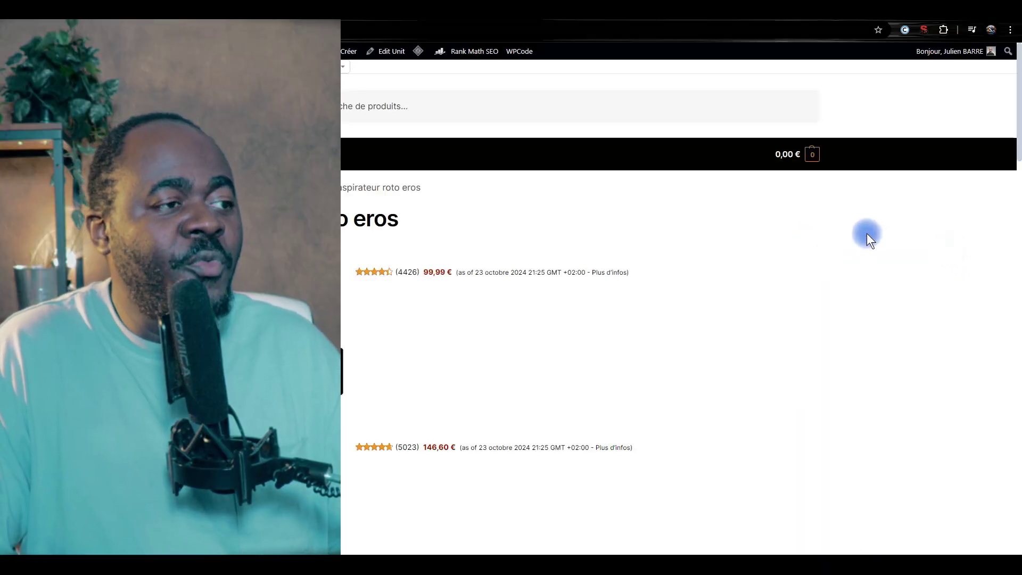
scroll(656, 239, down, 2)
scroll(250, 155, up, 2)
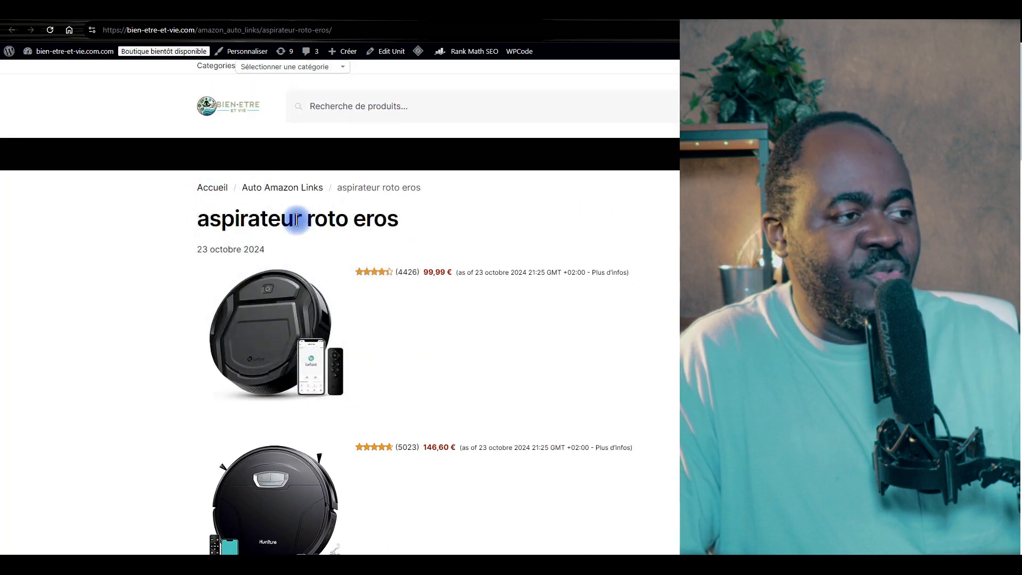
scroll(182, 259, down, 15)
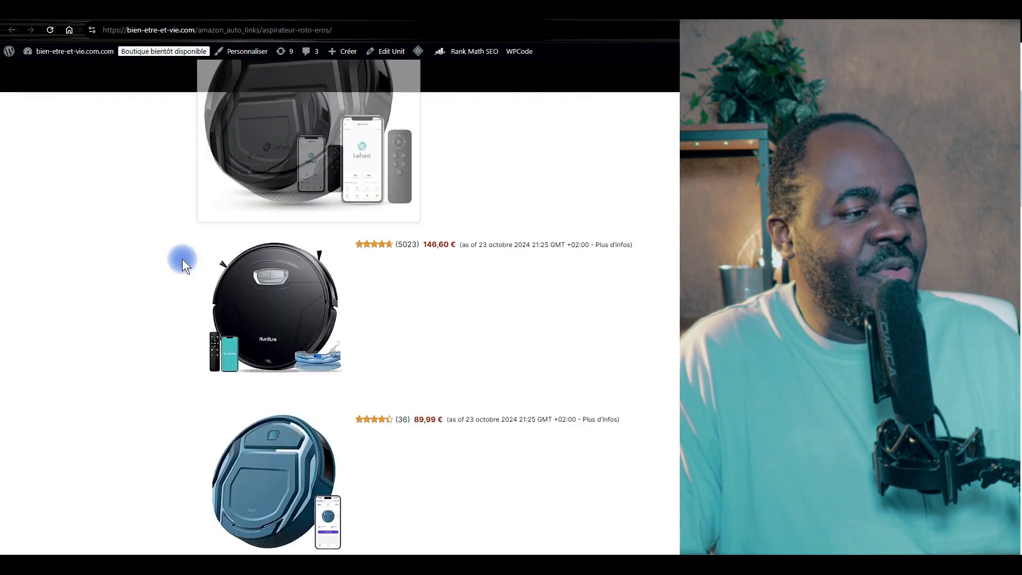
scroll(183, 250, down, 13)
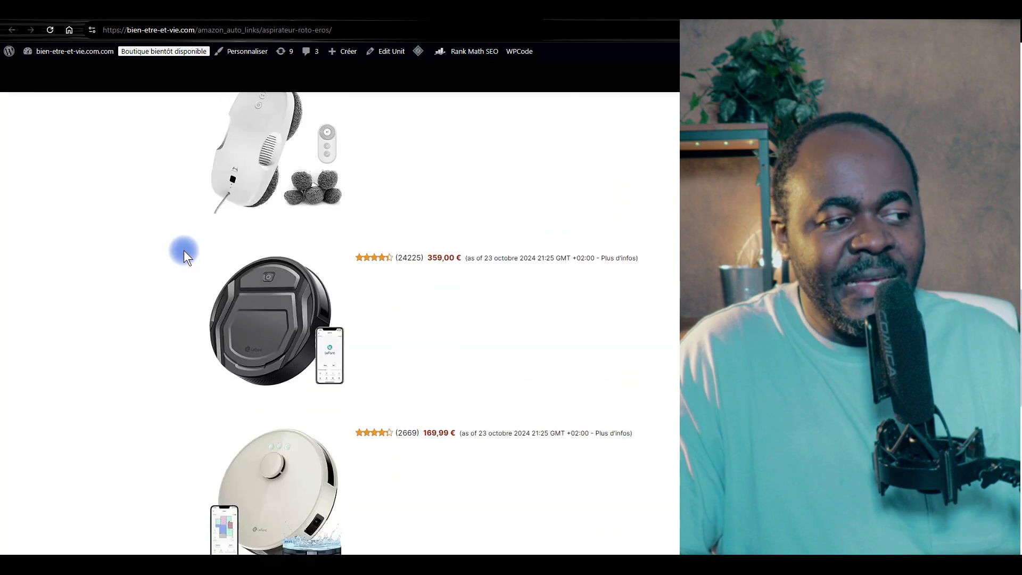
scroll(184, 250, up, 8)
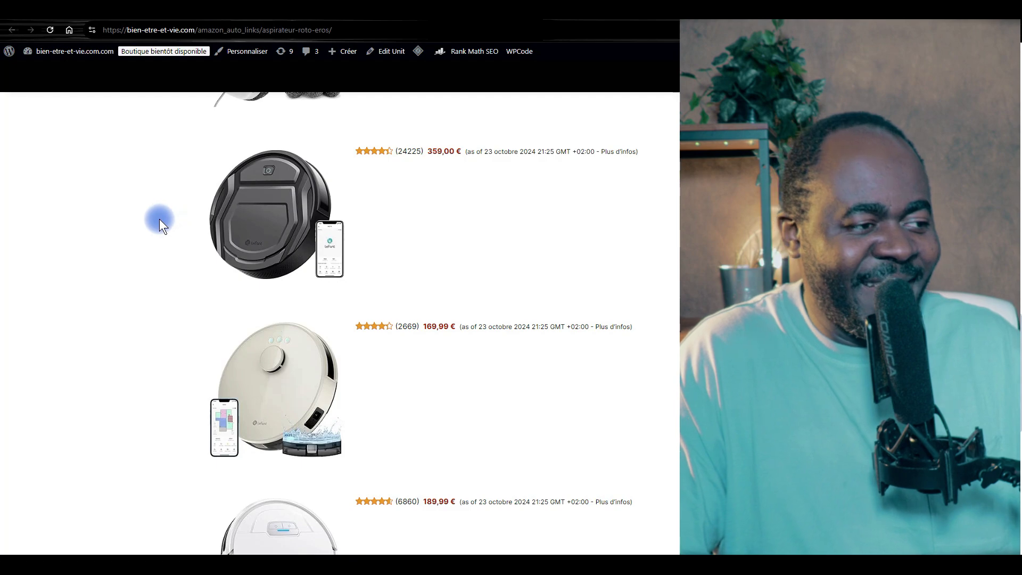
scroll(159, 219, up, 12)
scroll(158, 218, up, 8)
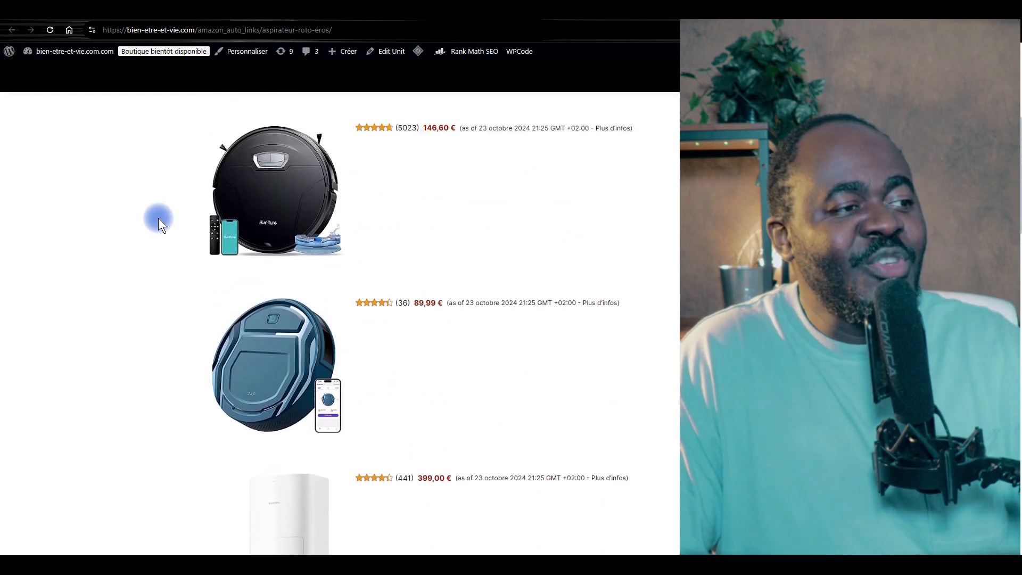
Place Amazon.fr's Robots aspirateurs best-sellers page side by side with the unit's page
click(281, 314)
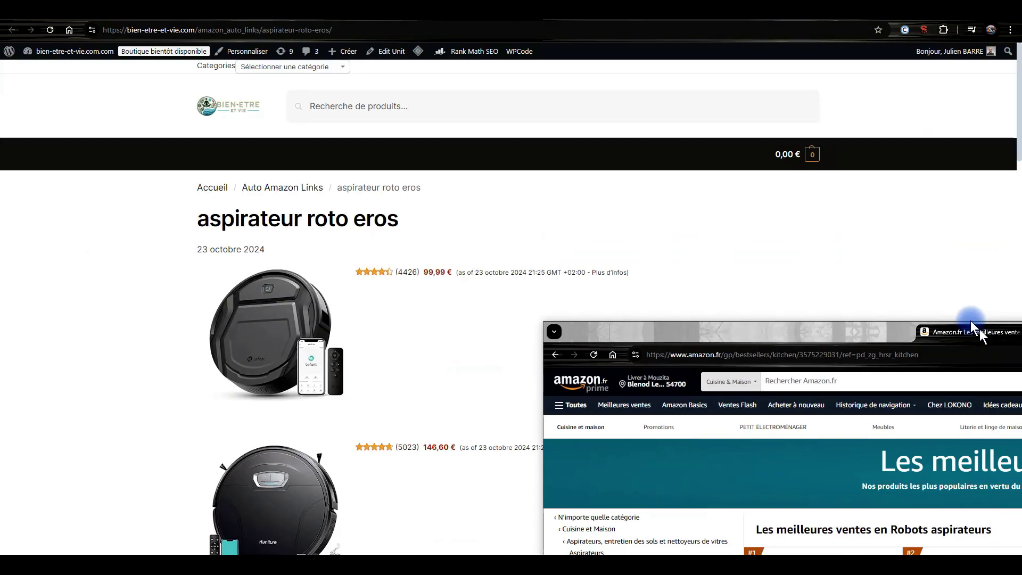
drag(971, 326, 1019, 317)
click(168, 158)
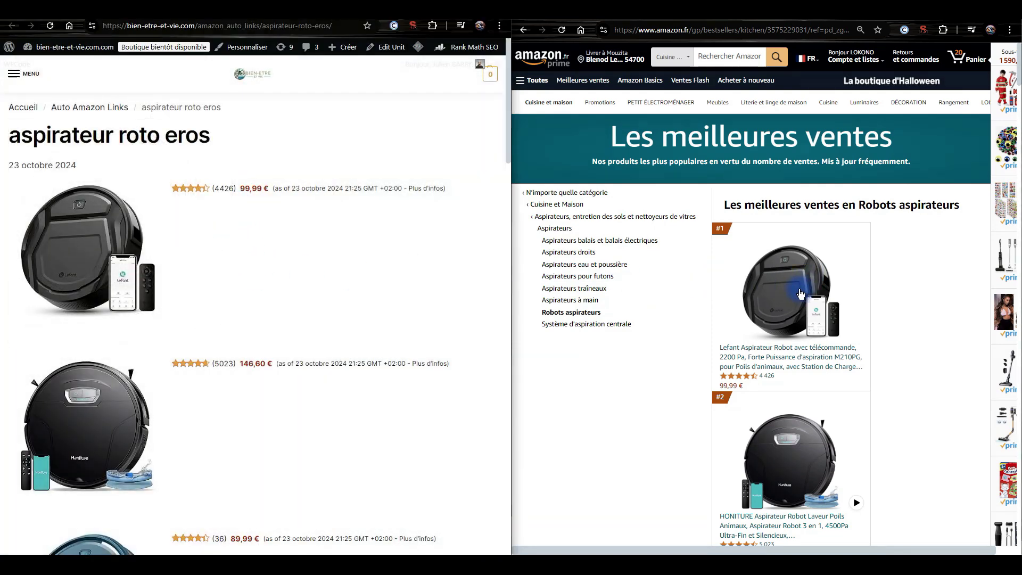
Compare the unit's products, order, ratings and prices with Amazon.fr's Robots aspirateurs best-seller ranking
scroll(354, 349, down, 1)
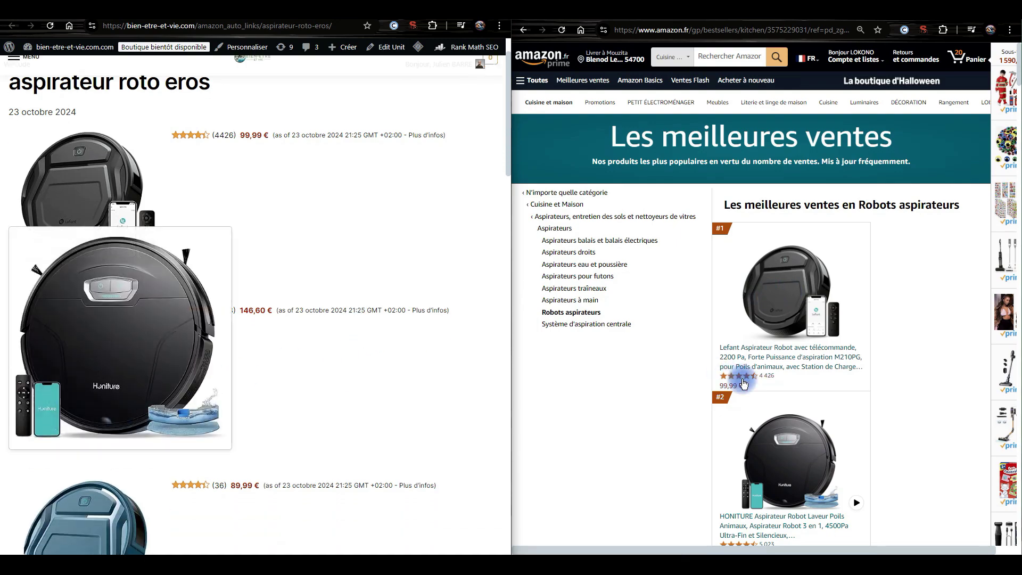
scroll(783, 305, down, 3)
scroll(330, 309, down, 3)
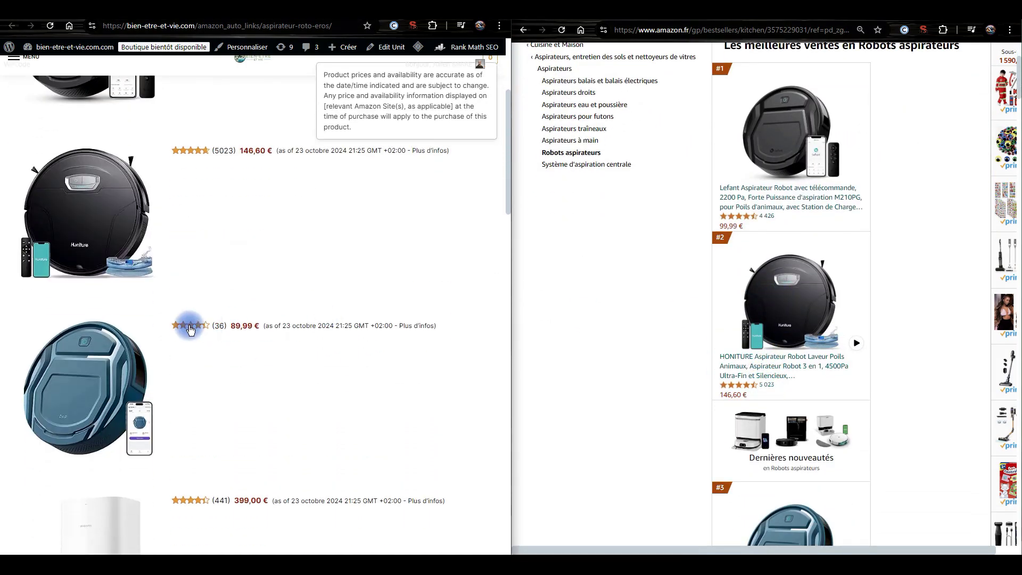
scroll(770, 366, down, 4)
scroll(604, 314, down, 2)
scroll(334, 263, down, 4)
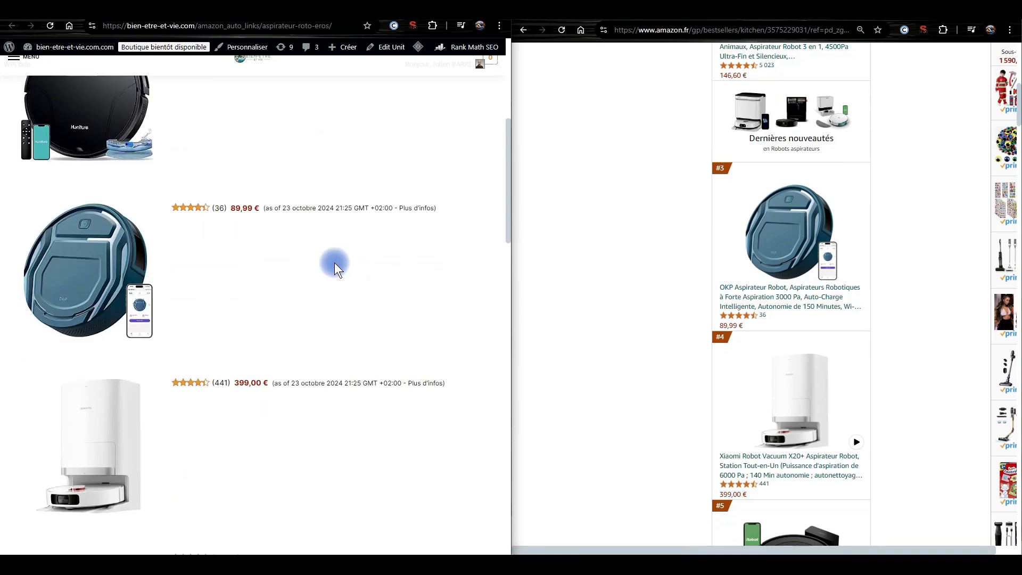
scroll(787, 319, down, 3)
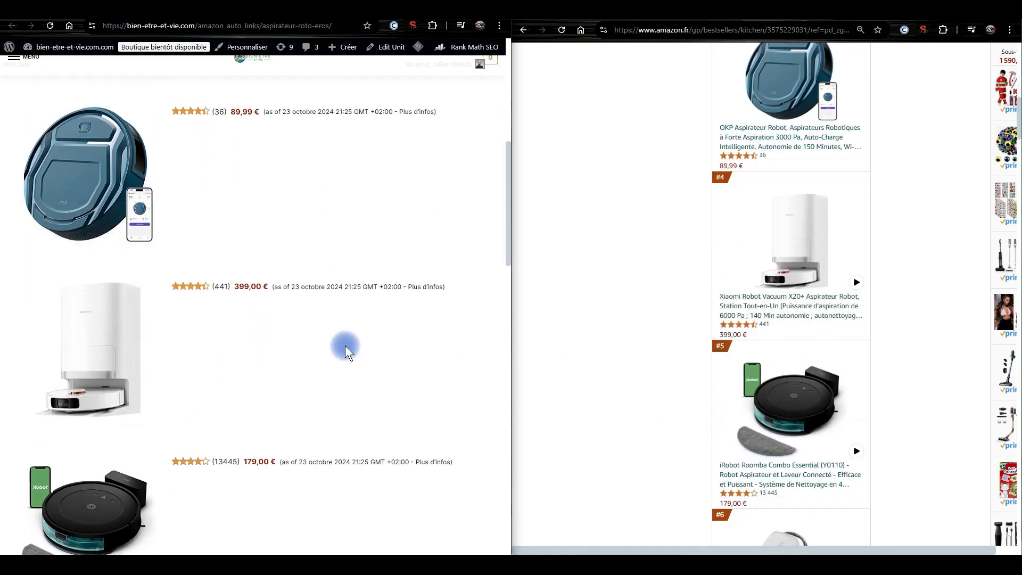
scroll(345, 346, down, 4)
scroll(707, 327, down, 3)
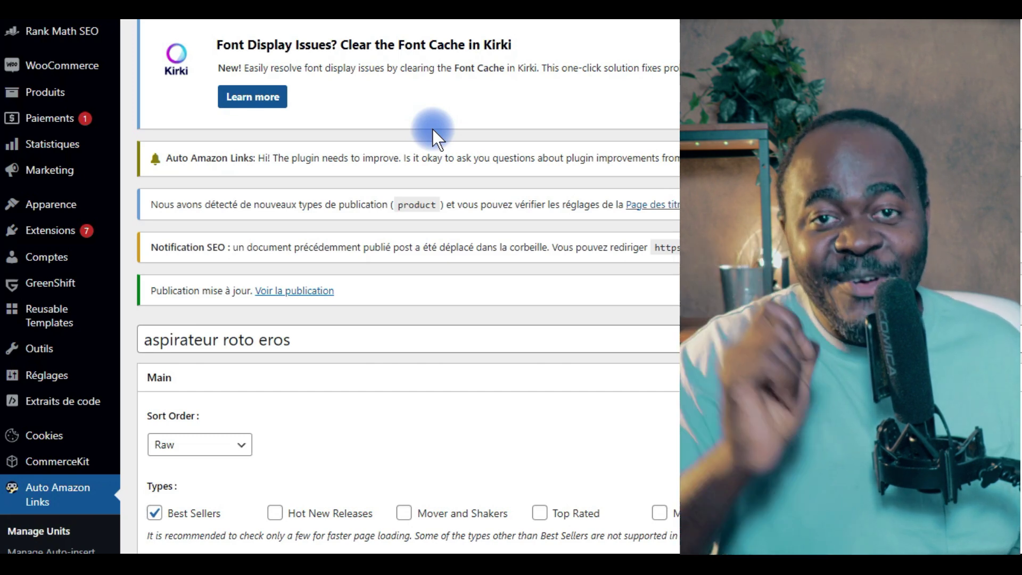
Review the unit's main and common settings on its edit page, and show the available template names
scroll(439, 130, down, 6)
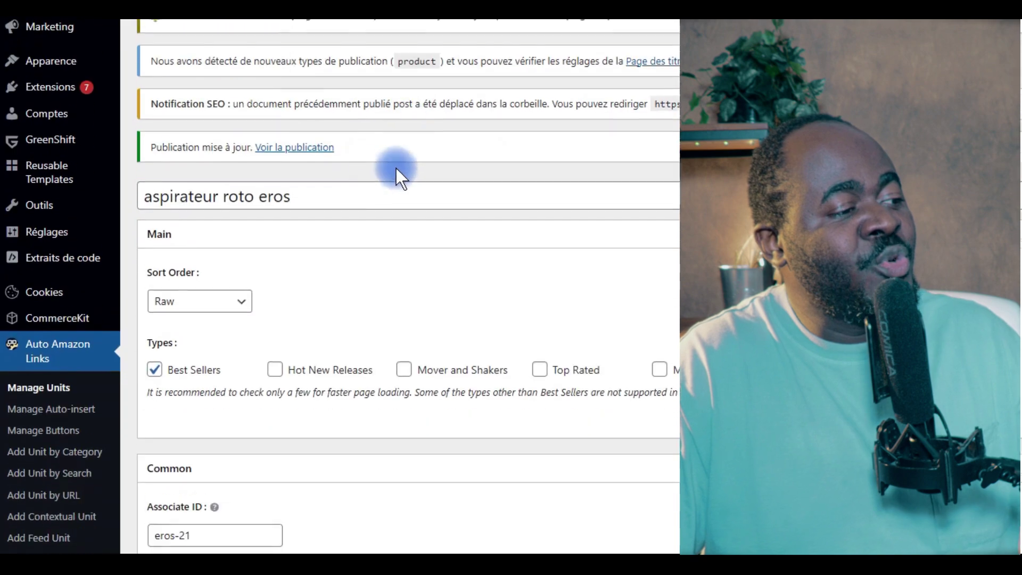
scroll(294, 190, down, 4)
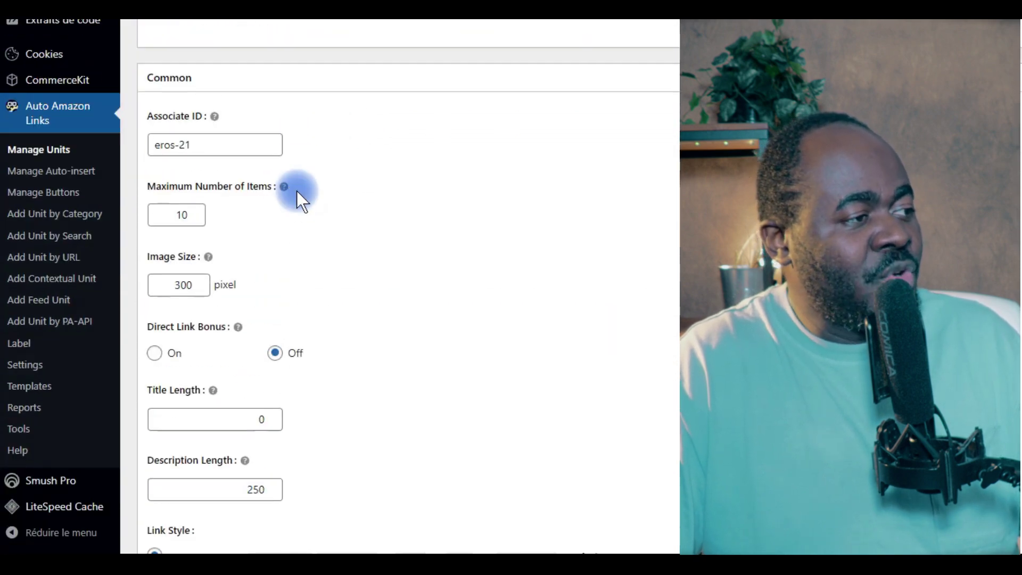
scroll(296, 194, down, 4)
scroll(313, 197, down, 10)
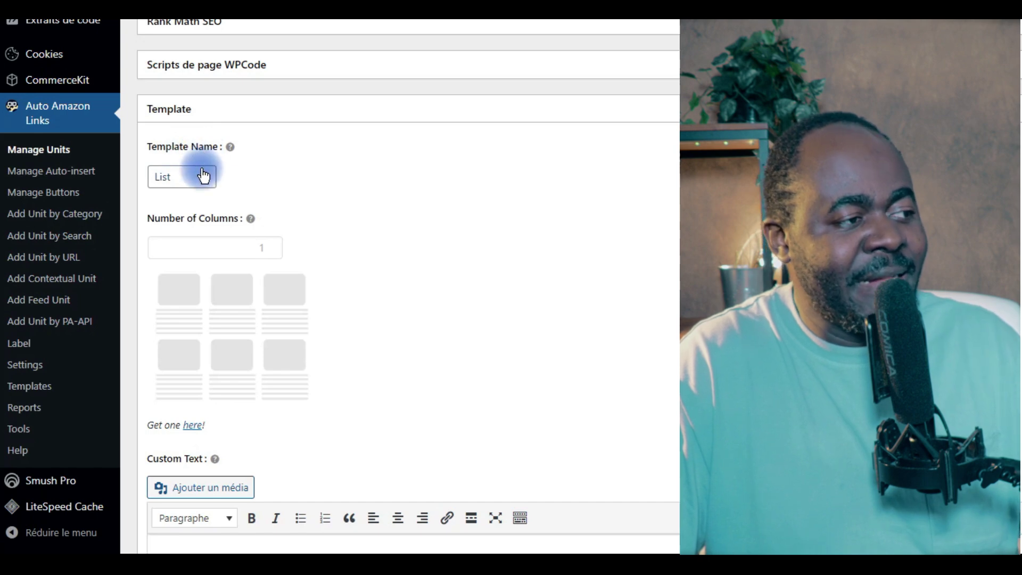
click(206, 179)
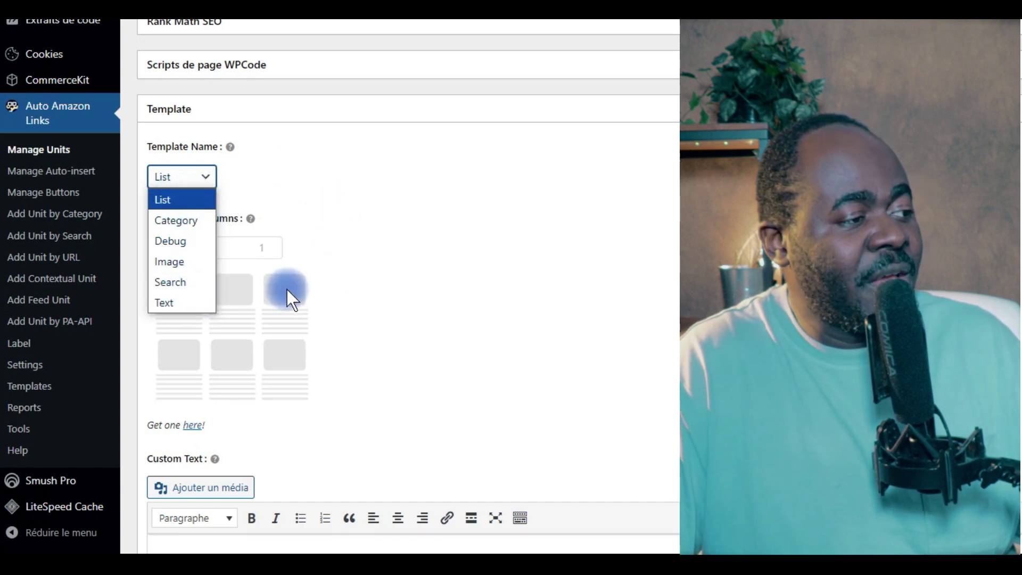
Open the Auto Amazon Links templates page in a new tab and examine the listed templates and their thumbnails
right_click(38, 393)
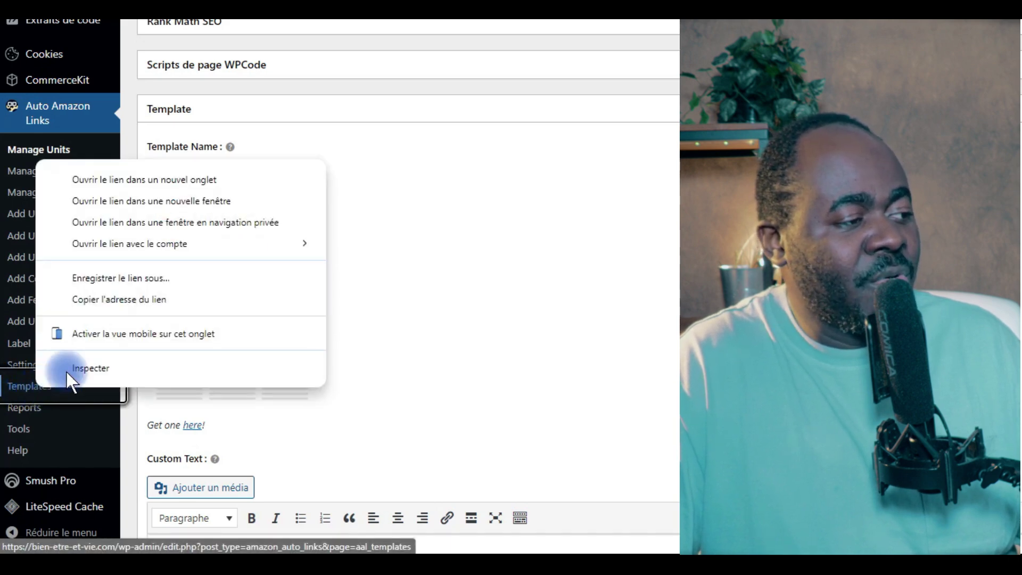
click(134, 179)
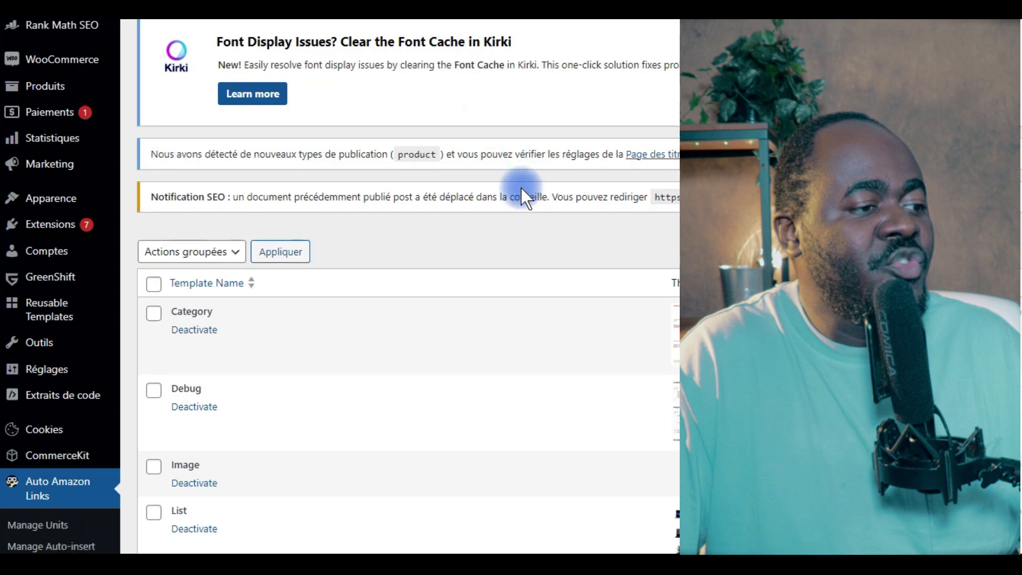
scroll(382, 103, down, 5)
scroll(217, 298, up, 1)
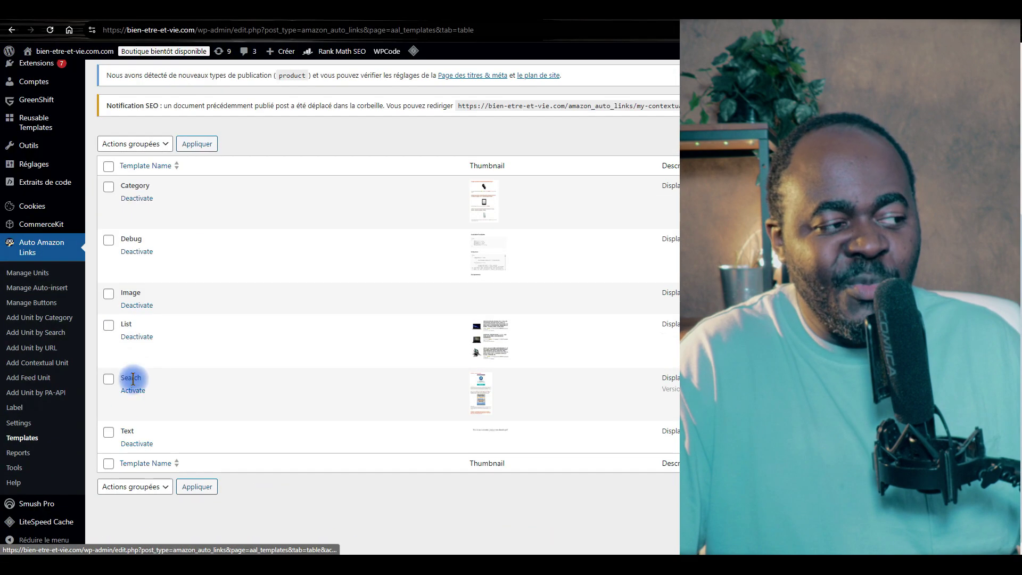
Return to the unit's edit page, change its Template Name from List to Category, and update the unit
click(185, 280)
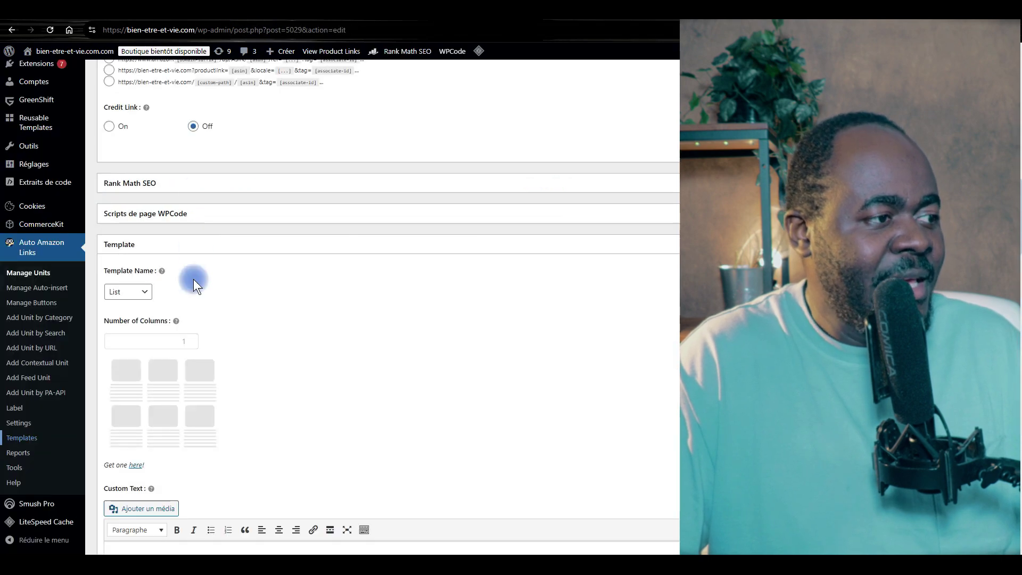
scroll(192, 317, down, 4)
scroll(137, 265, up, 4)
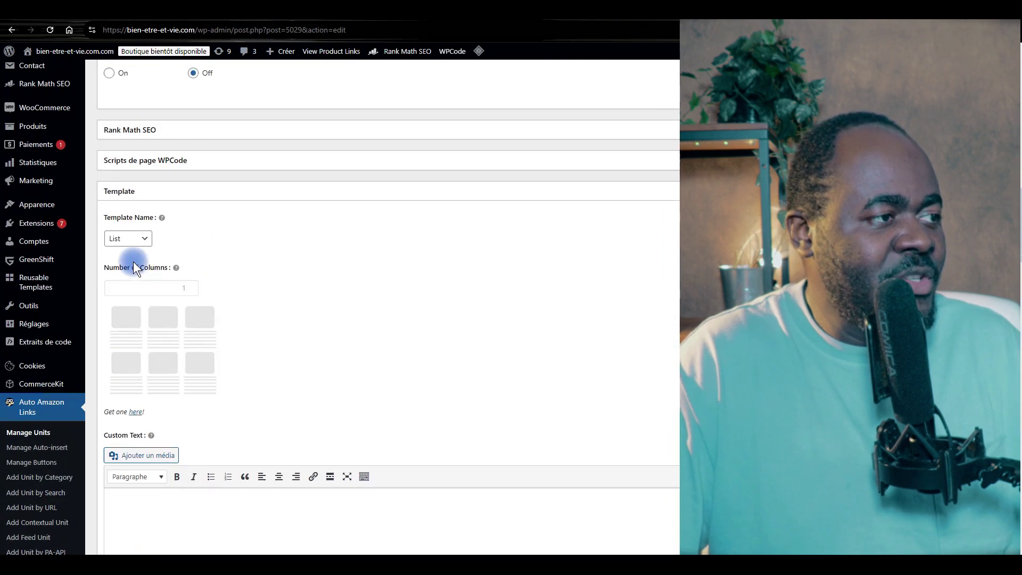
click(136, 240)
click(132, 269)
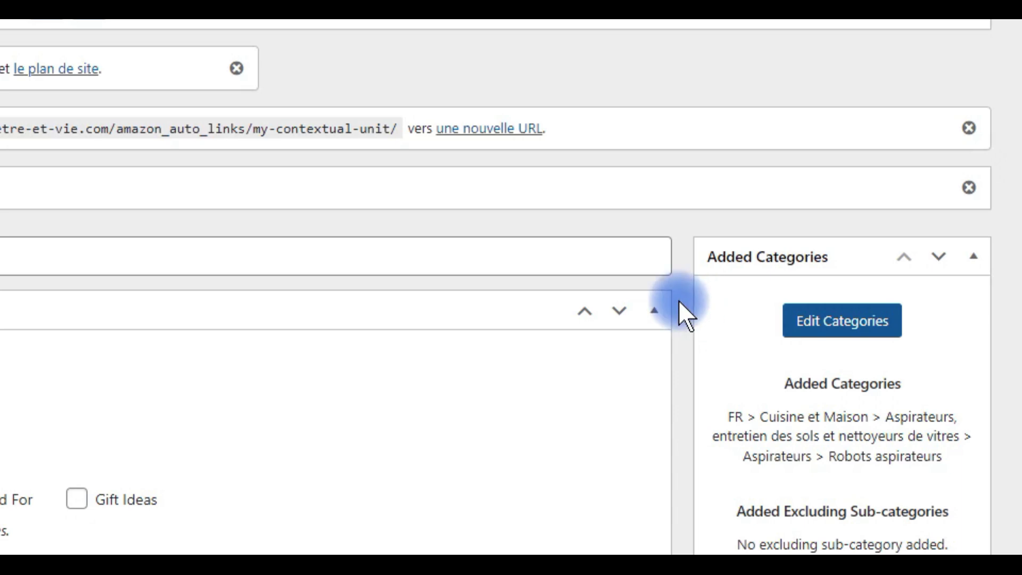
scroll(678, 299, down, 4)
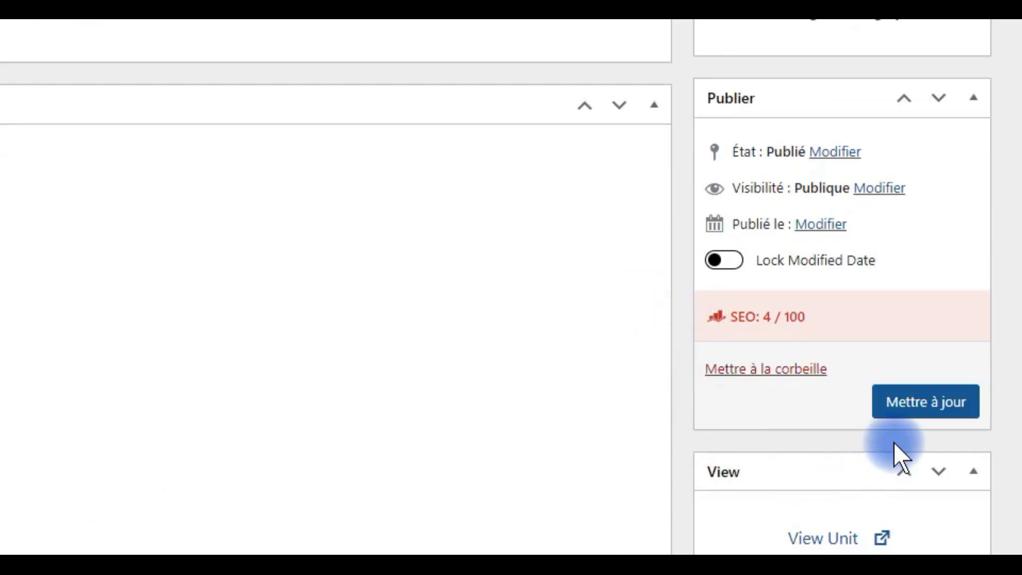
click(912, 410)
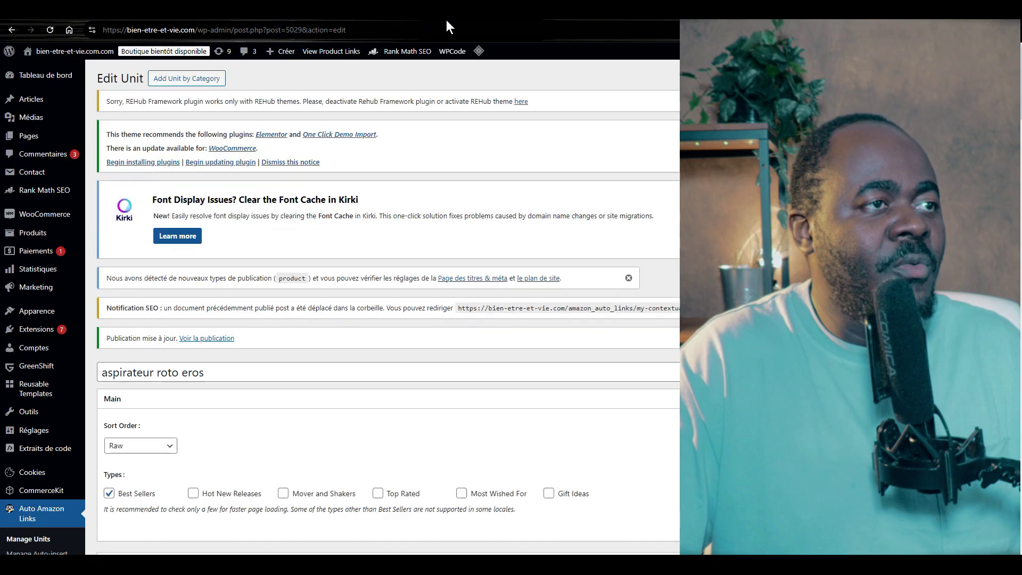
Reload the aspirateur roto eros unit page and examine how the products are laid out with the new template
click(307, 20)
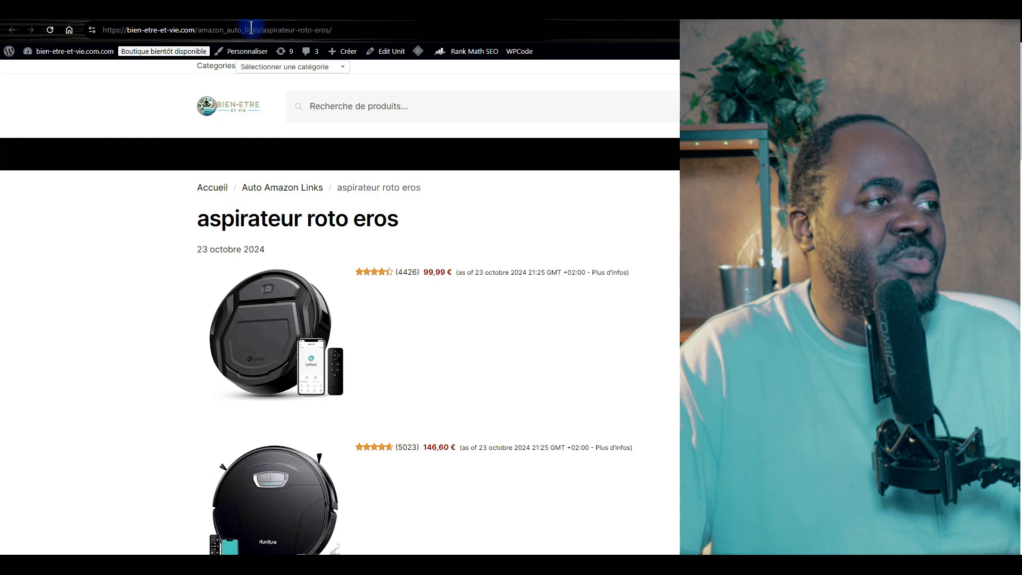
click(49, 30)
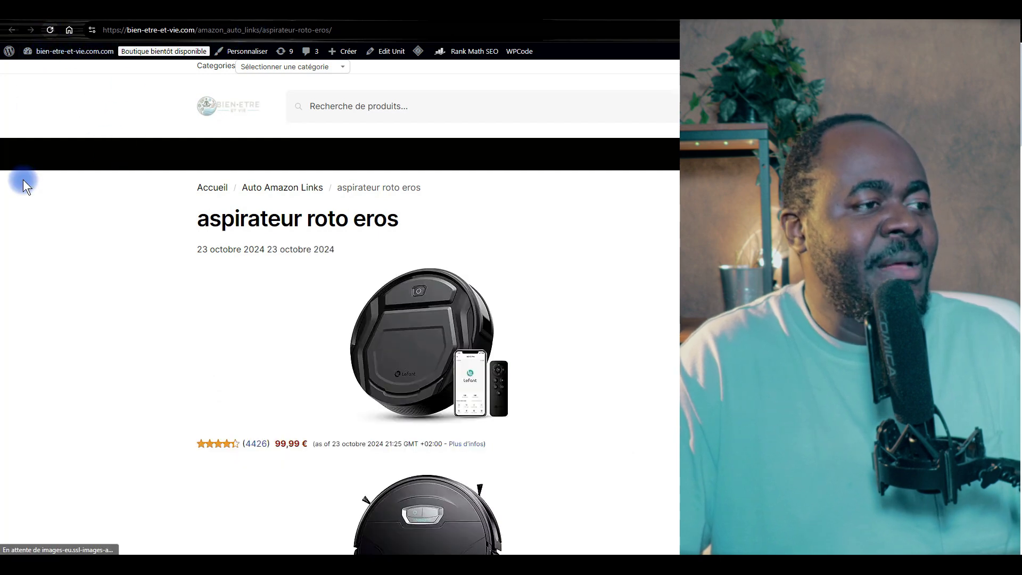
scroll(121, 263, down, 3)
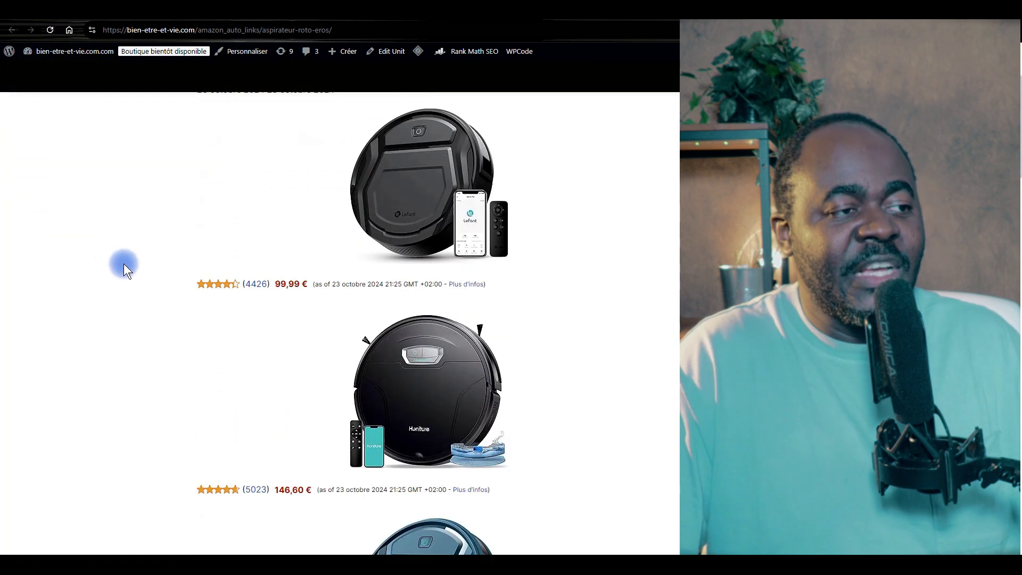
scroll(123, 263, up, 3)
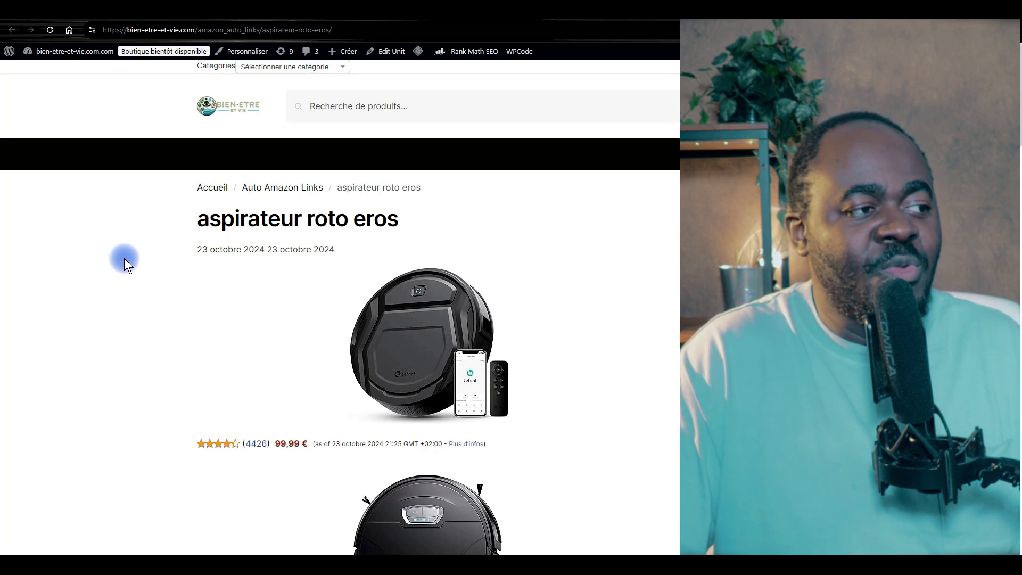
scroll(109, 248, down, 6)
scroll(110, 247, up, 5)
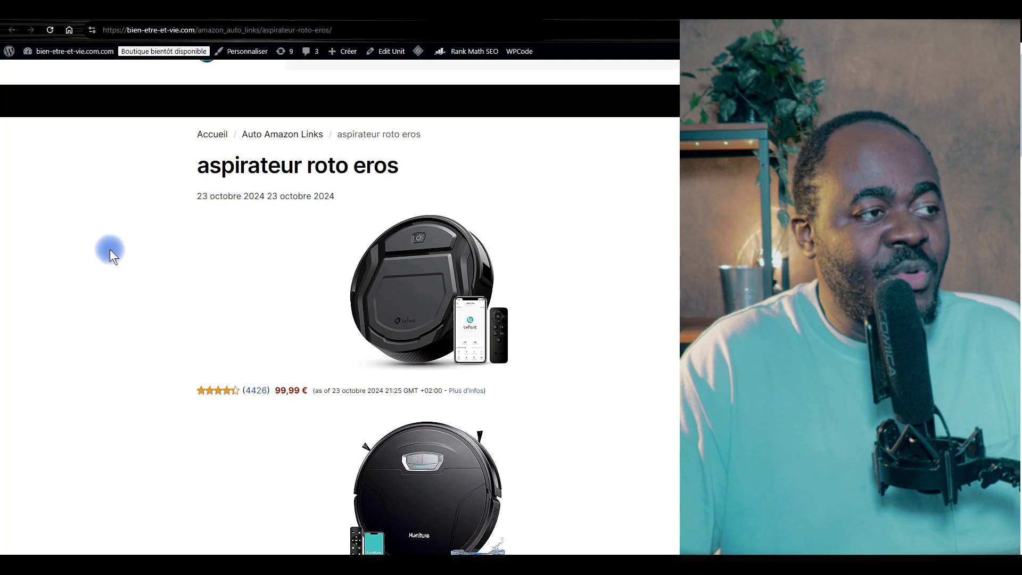
scroll(110, 249, up, 2)
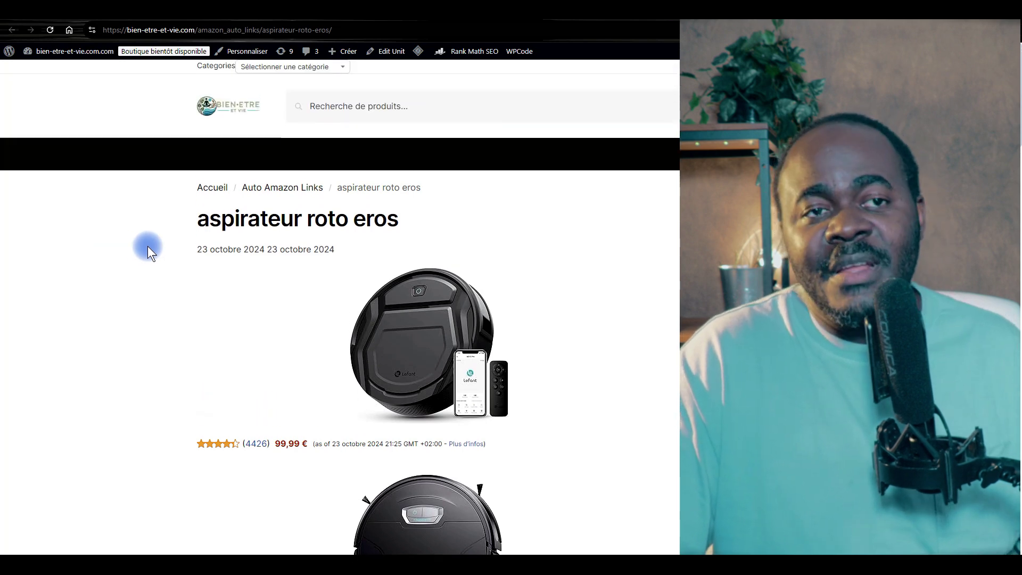
Open the unit page in the phone simulator extension and review the product list in mobile view
click(495, 339)
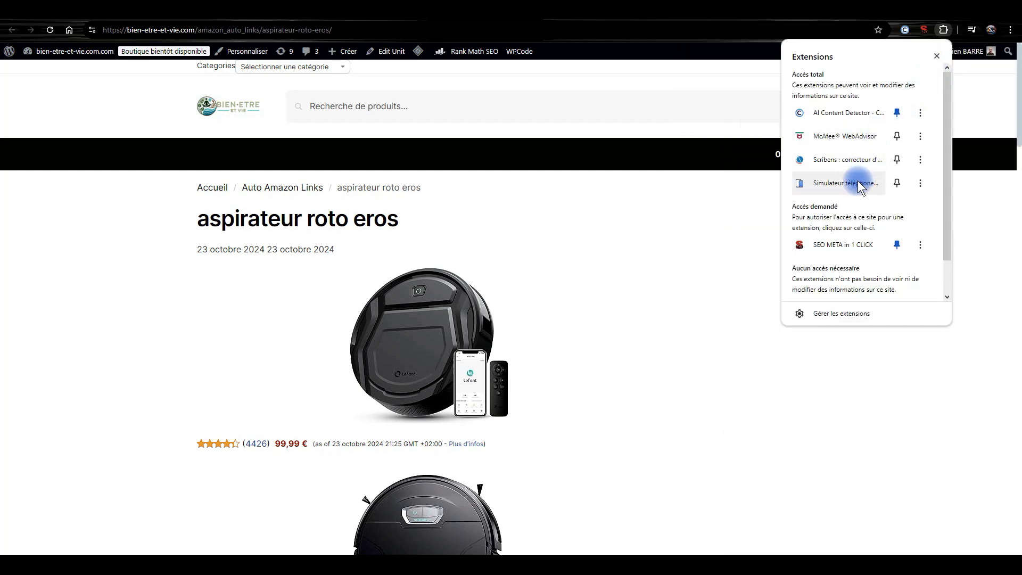
click(857, 182)
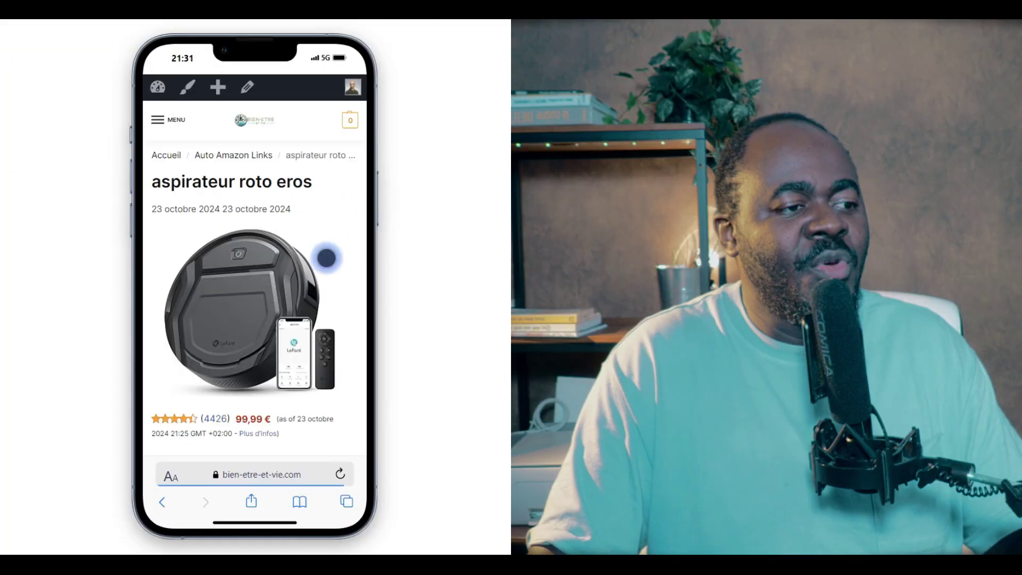
scroll(553, 275, down, 5)
scroll(326, 266, down, 10)
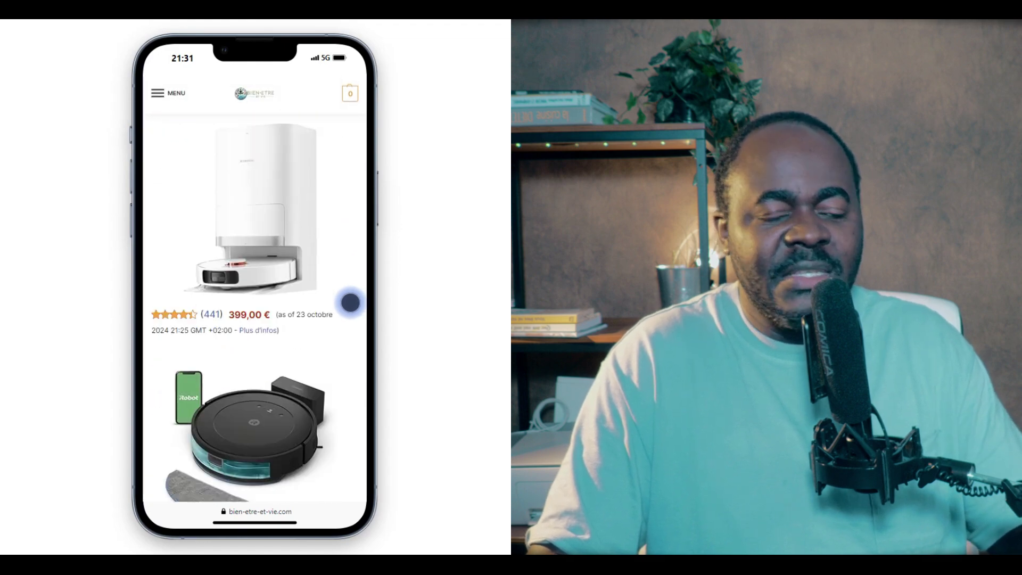
scroll(350, 302, down, 2)
scroll(346, 299, up, 15)
scroll(326, 244, up, 2)
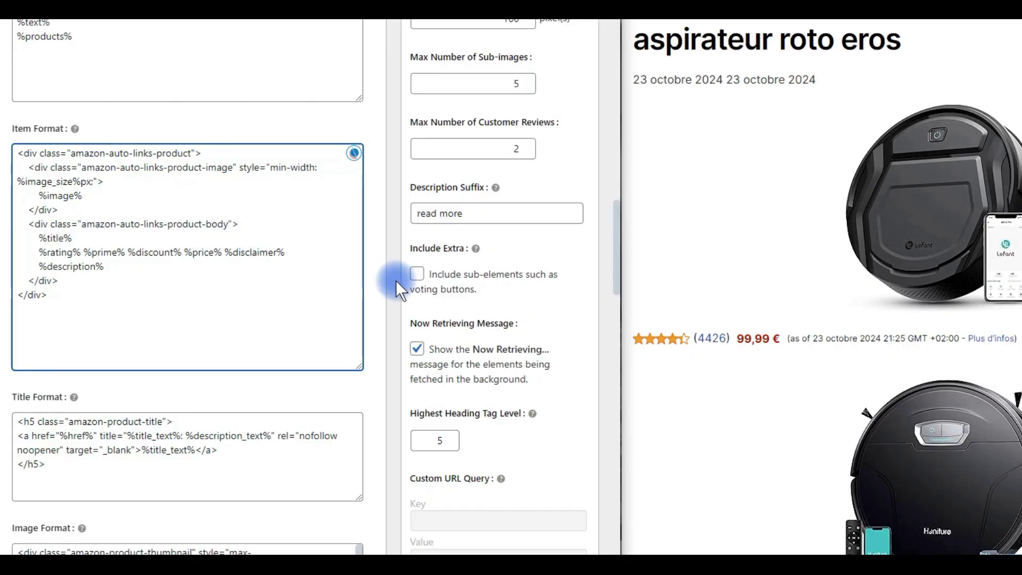
Compare the Item Format placeholders %image%, %title%, %rating%, %prime% and %discount% with the elements displayed on the unit page
drag(83, 196, 45, 201)
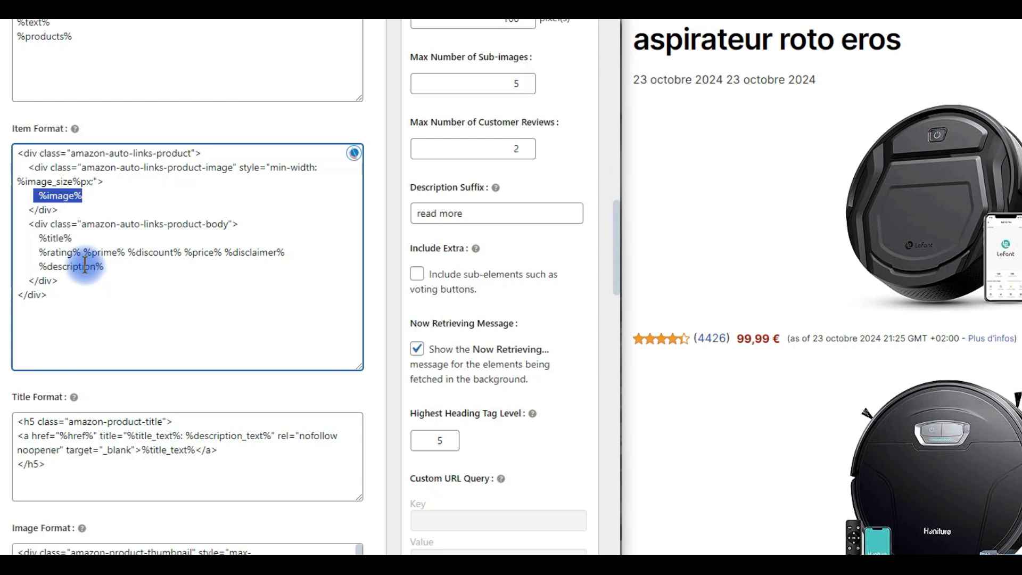
drag(79, 238, 39, 238)
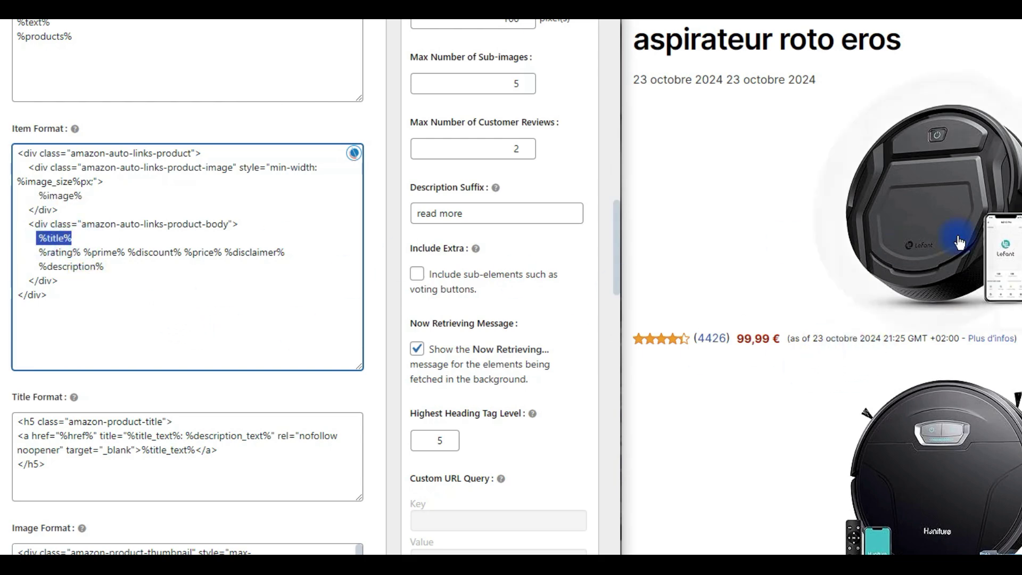
mouse_move(910, 321)
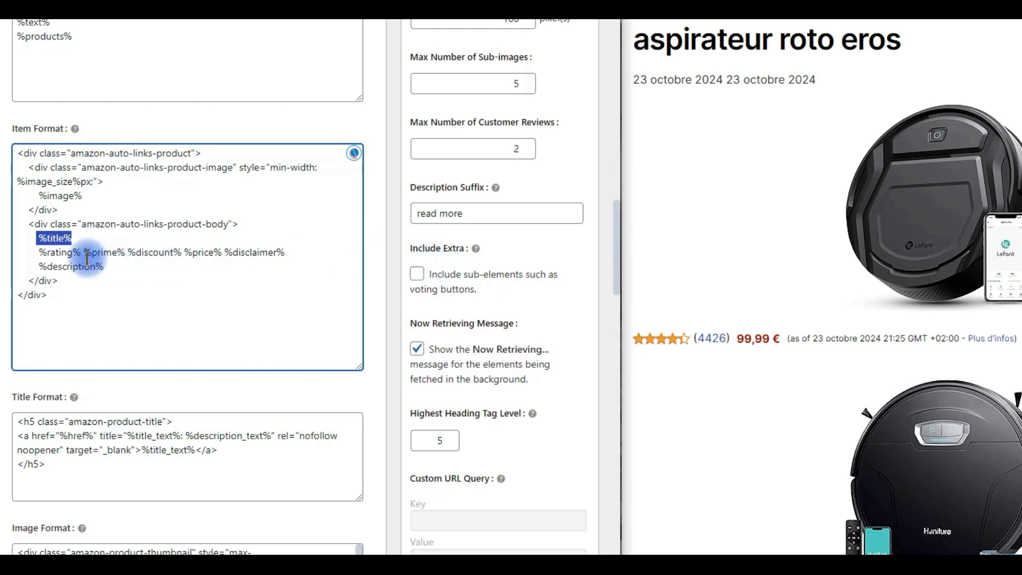
drag(39, 254, 73, 248)
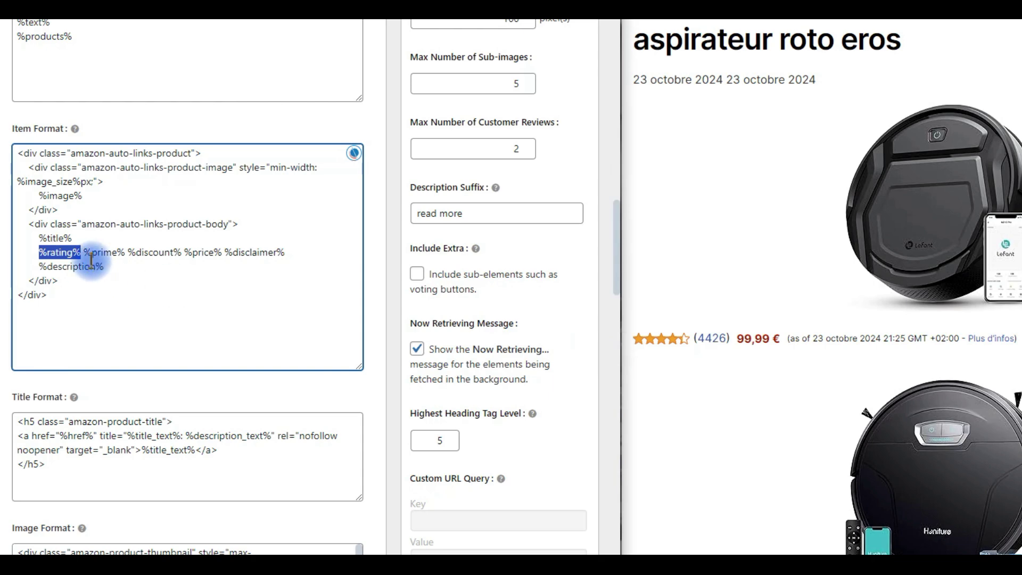
drag(84, 252, 121, 252)
scroll(766, 352, down, 20)
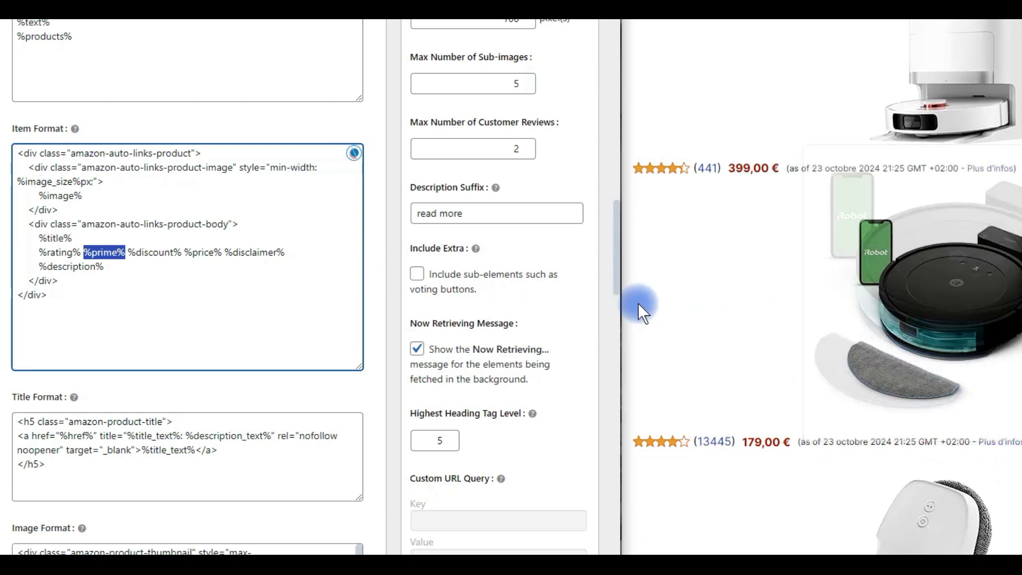
drag(136, 252, 181, 253)
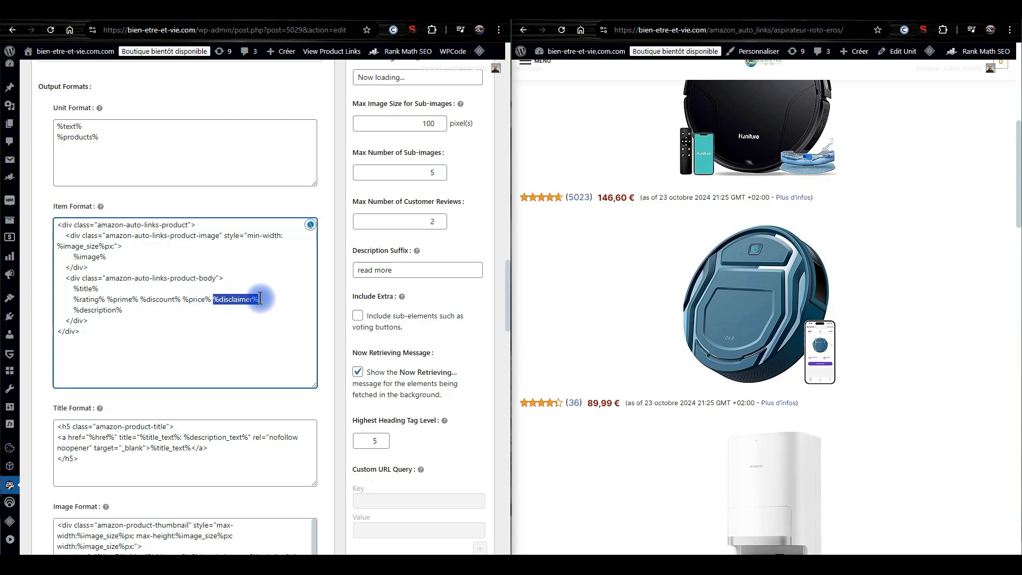
Remove the %disclaimer% and %description% placeholders from the unit's Item Format
drag(141, 314, 69, 312)
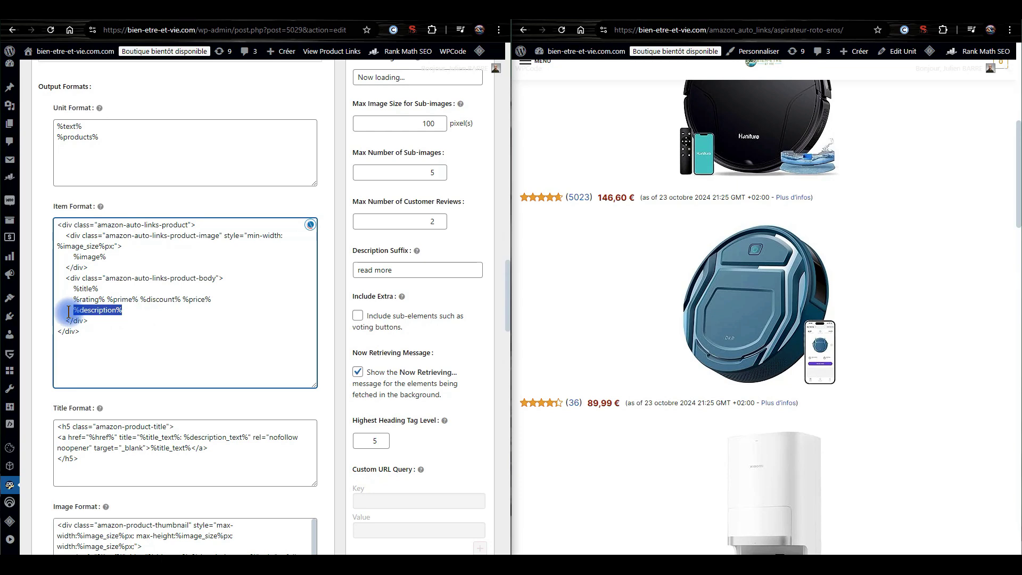
key(BackSpace)
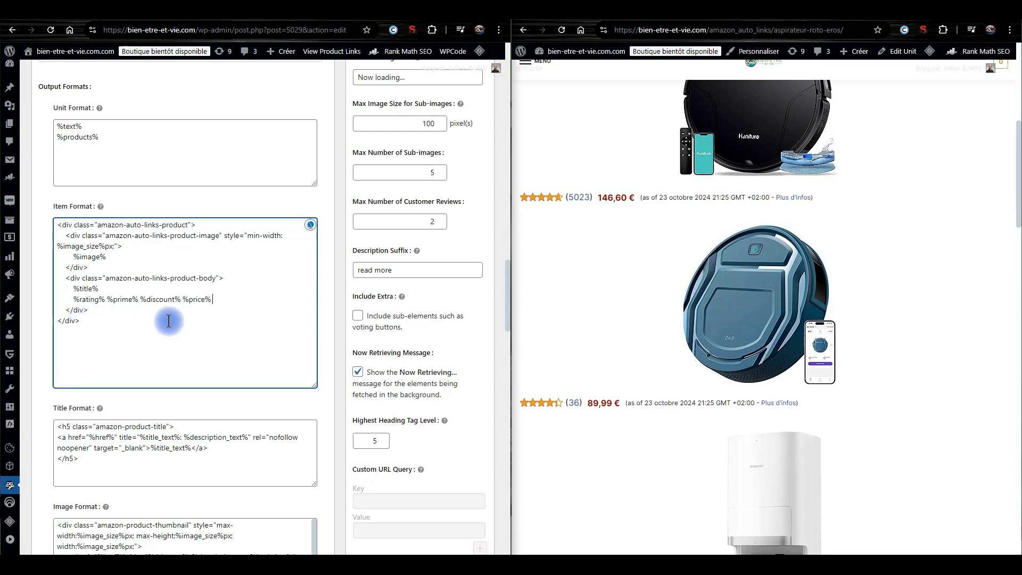
Set the unit's Title Length to 60, update the unit and reload its product page
scroll(209, 266, up, 3)
scroll(97, 259, down, 5)
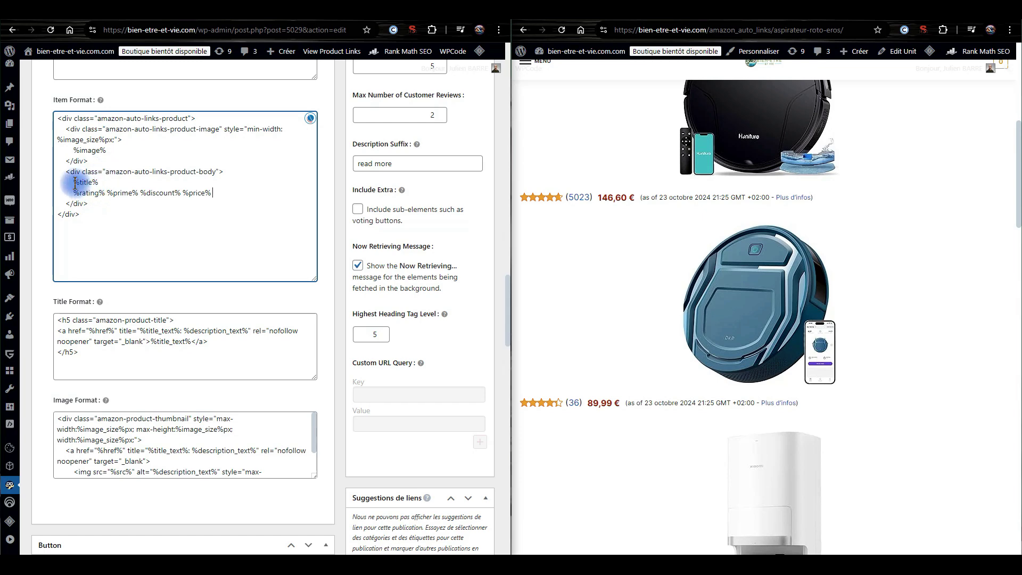
scroll(215, 292, up, 15)
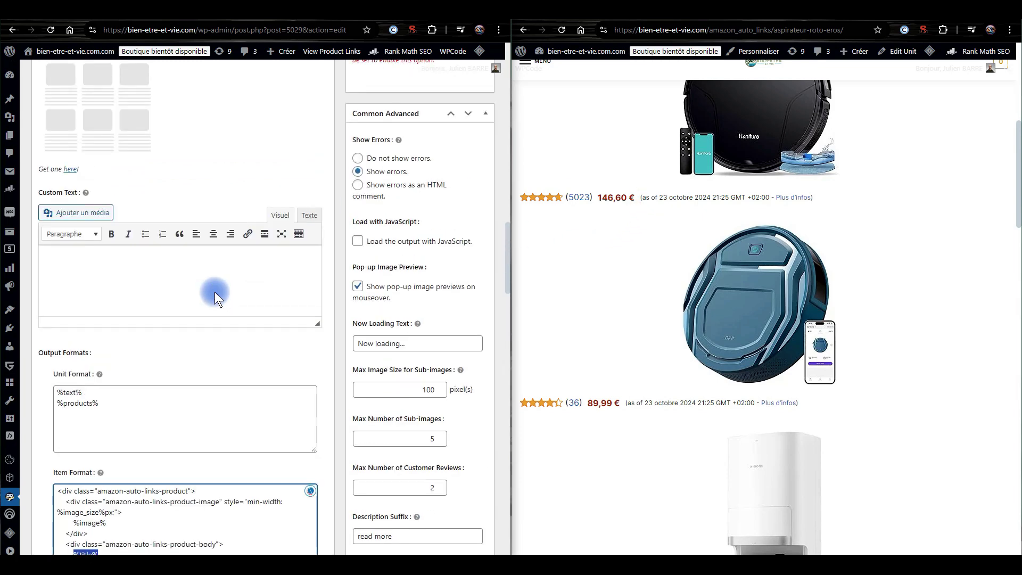
scroll(209, 296, up, 6)
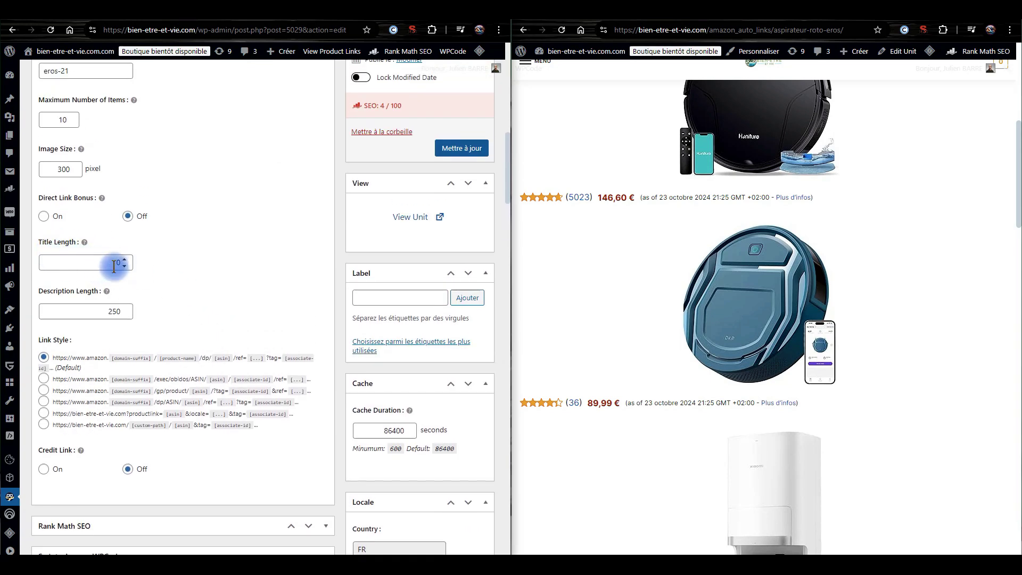
text(60)
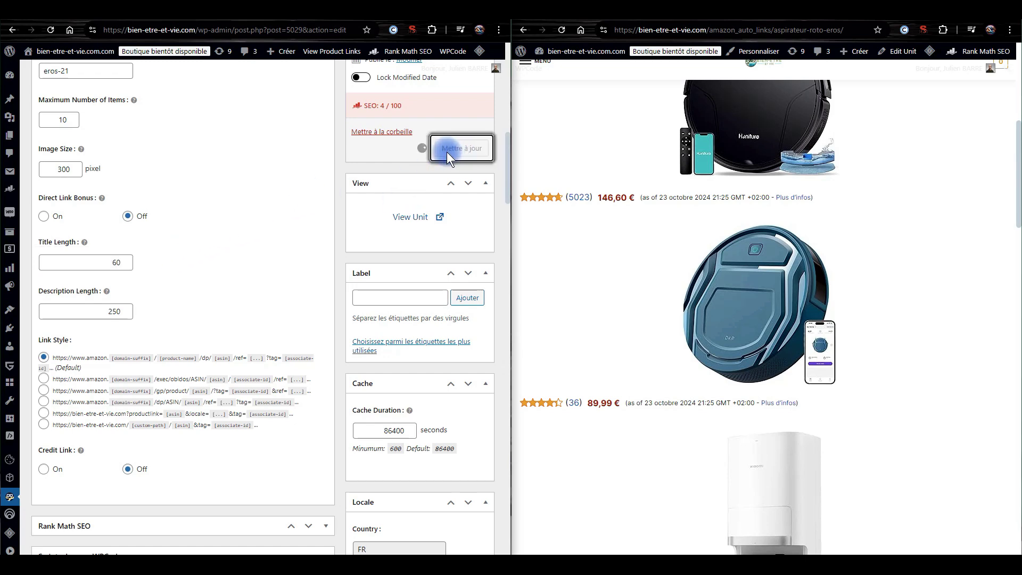
click(562, 30)
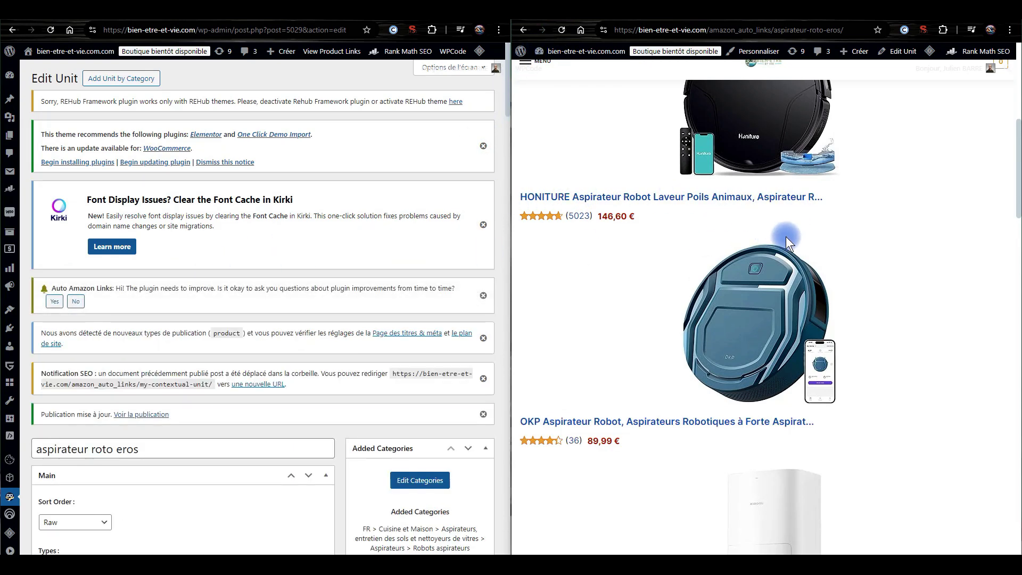
Return to the unit's output formats and enlarge the Item Format box so its full code is readable
scroll(213, 295, down, 20)
scroll(219, 298, down, 8)
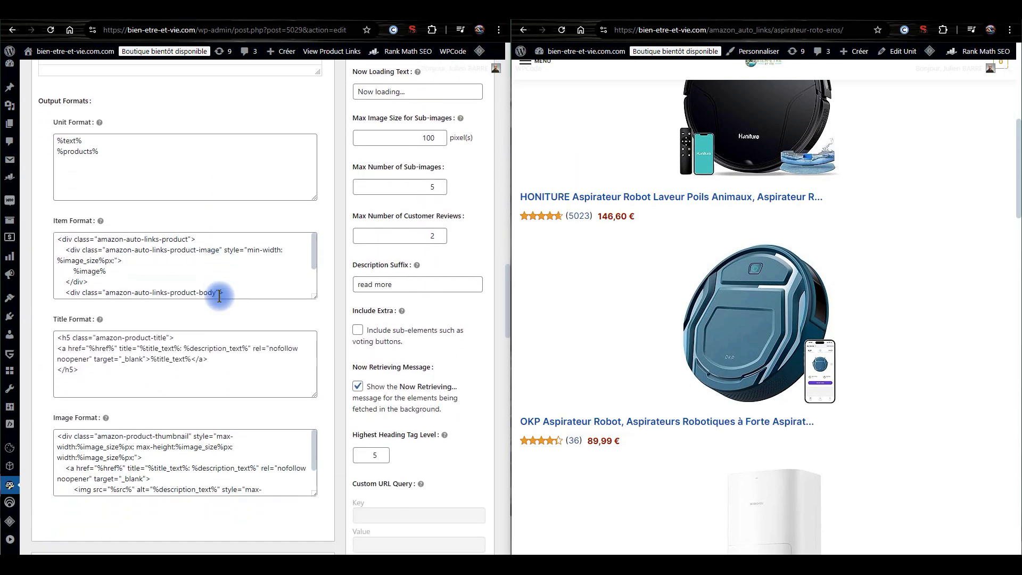
scroll(218, 296, down, 1)
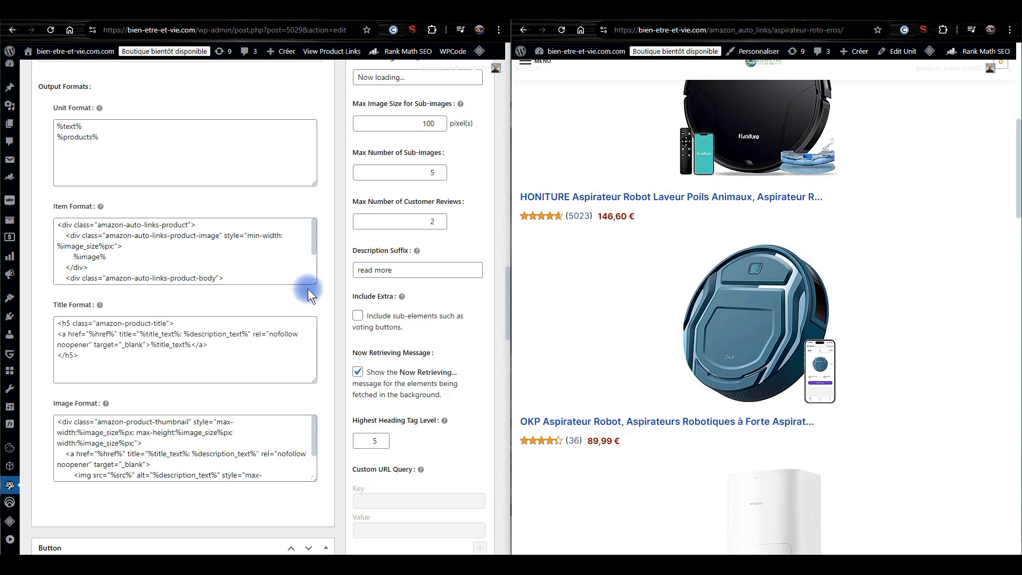
drag(316, 284, 317, 346)
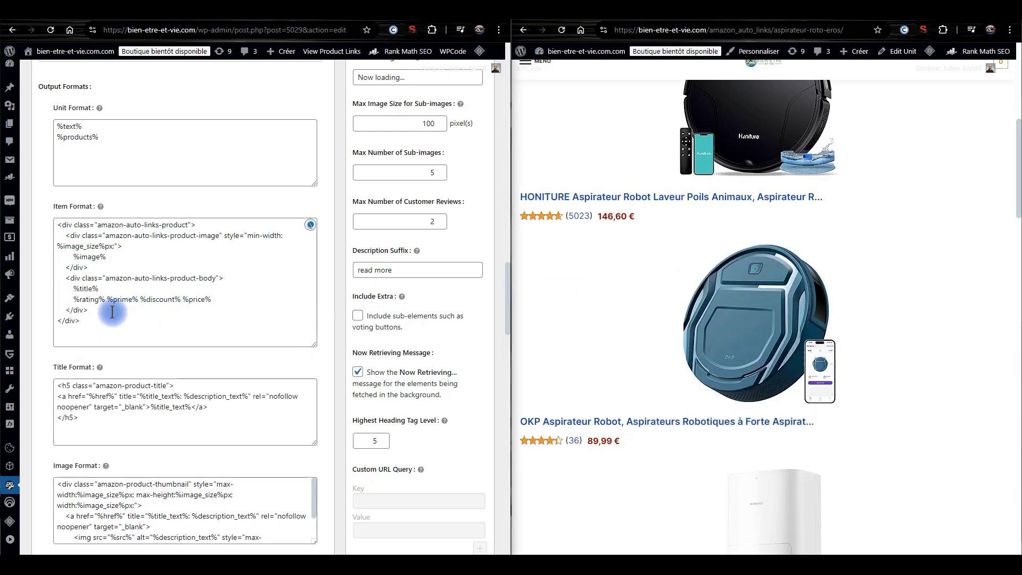
Show the Item Format help listing the available placeholders and copy the %button% store link placeholder
mouse_move(101, 206)
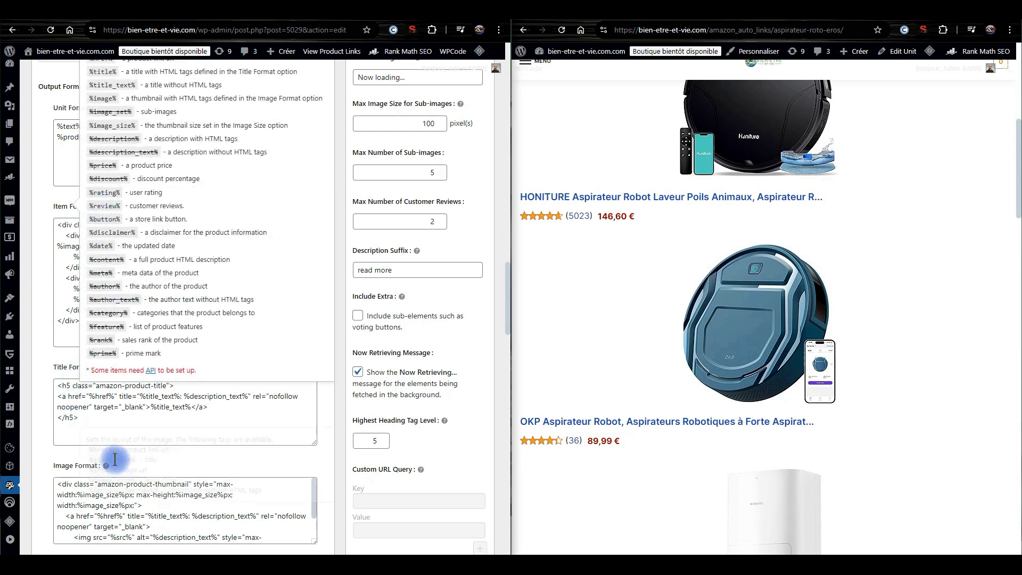
click(155, 411)
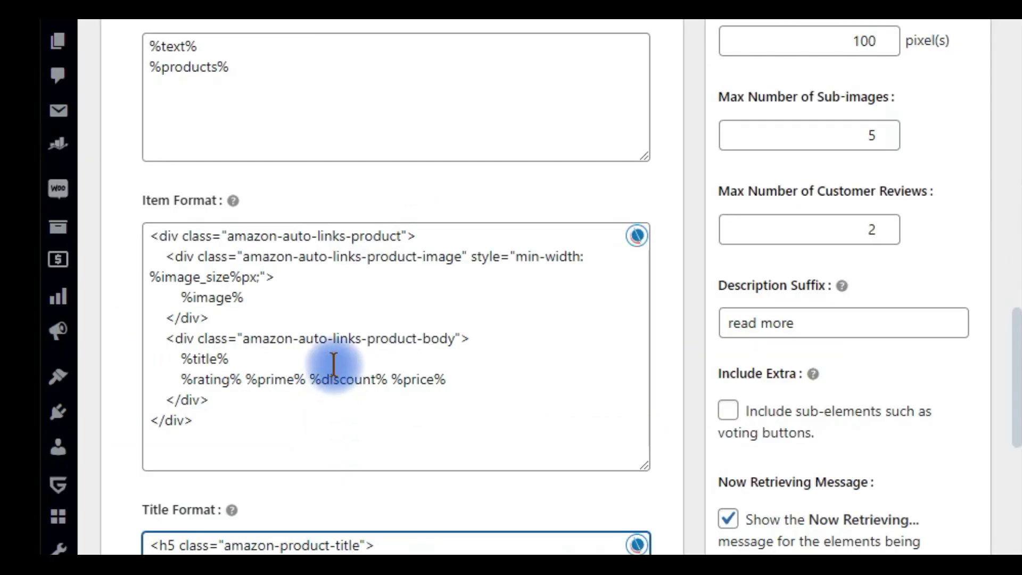
mouse_move(102, 206)
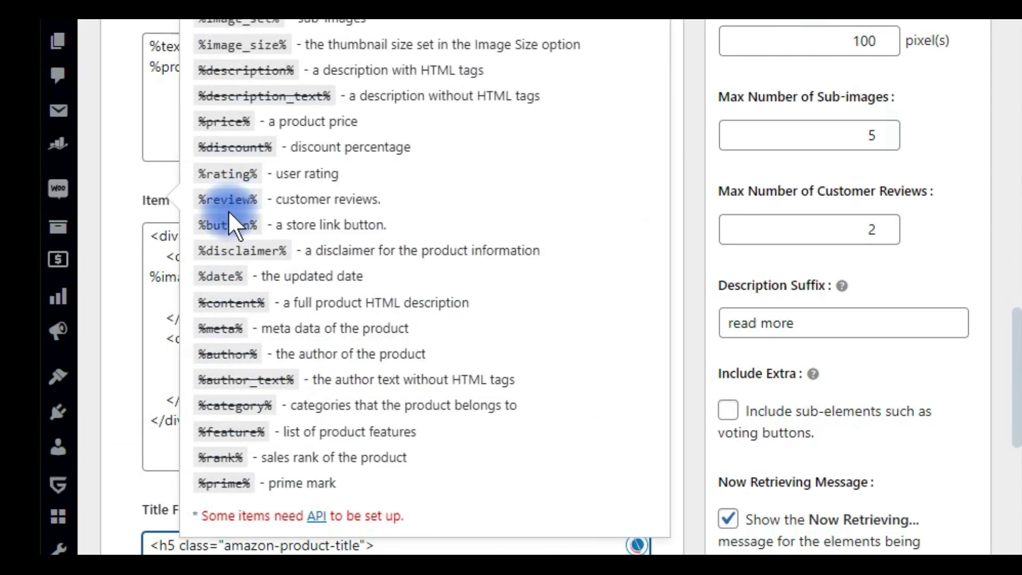
drag(199, 224, 257, 225)
key(ctrl+c)
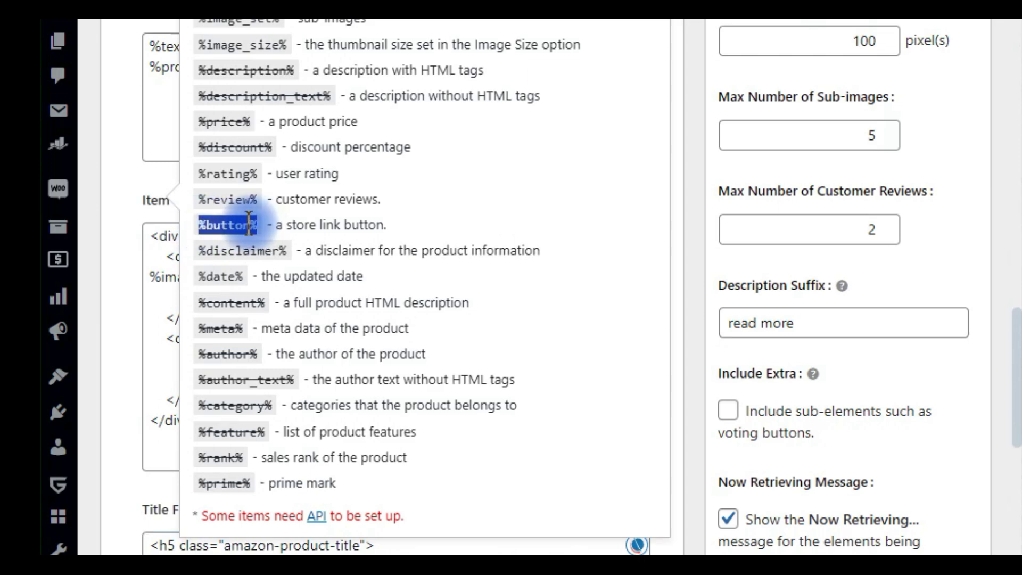
Insert the copied %button% placeholder on a new line below the %rating% %prime% %discount% %price% line of the unit's Item Format
right_click(241, 226)
click(304, 253)
scroll(177, 490, down, 5)
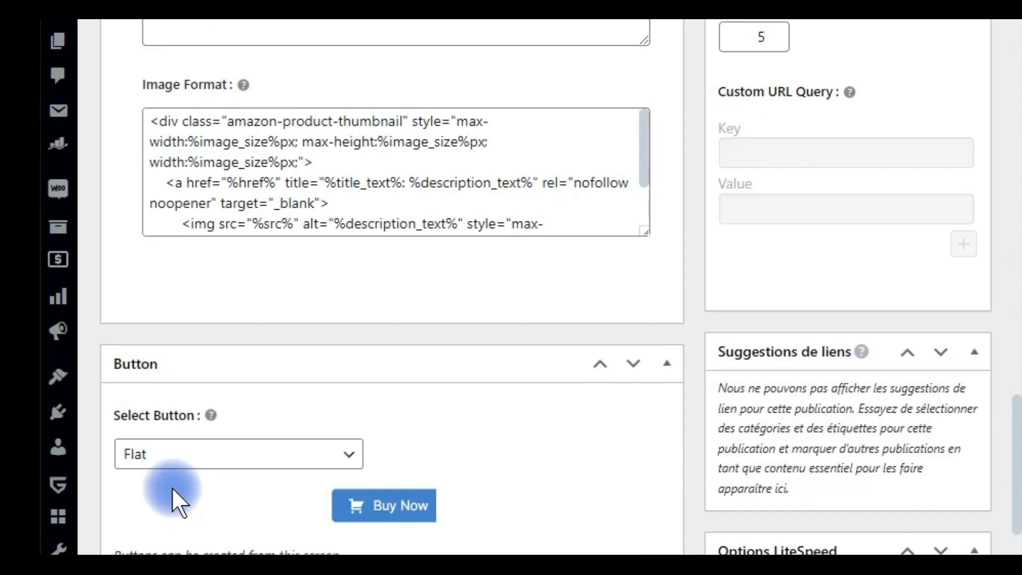
scroll(229, 456, up, 5)
click(173, 389)
scroll(205, 369, up, 4)
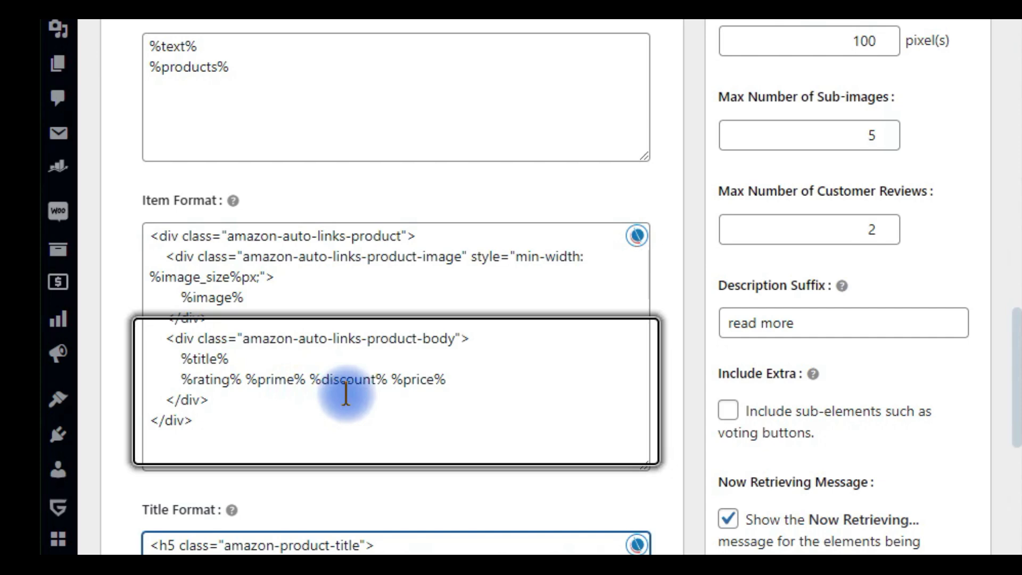
click(477, 377)
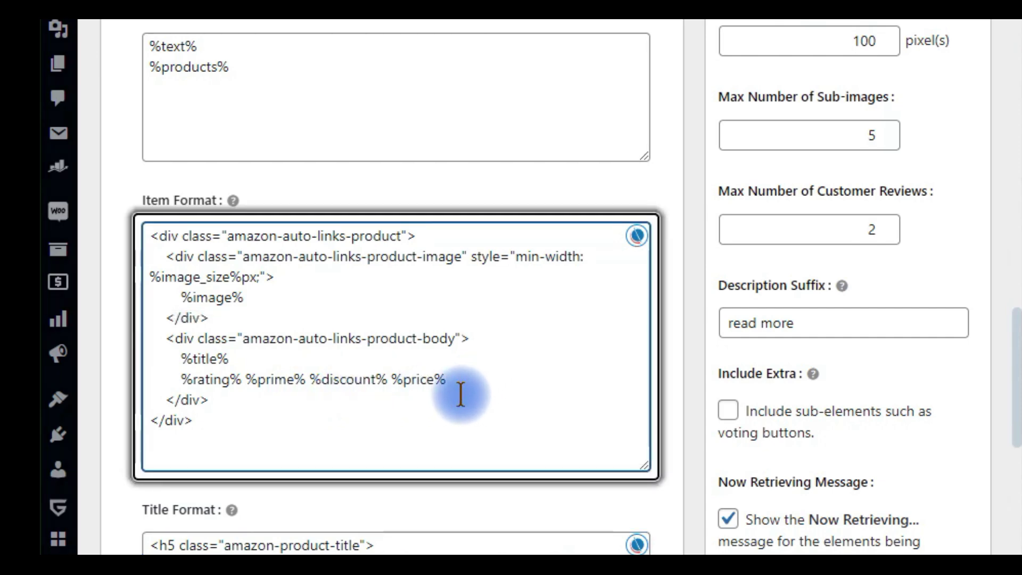
key(Return)
key(ctrl+v)
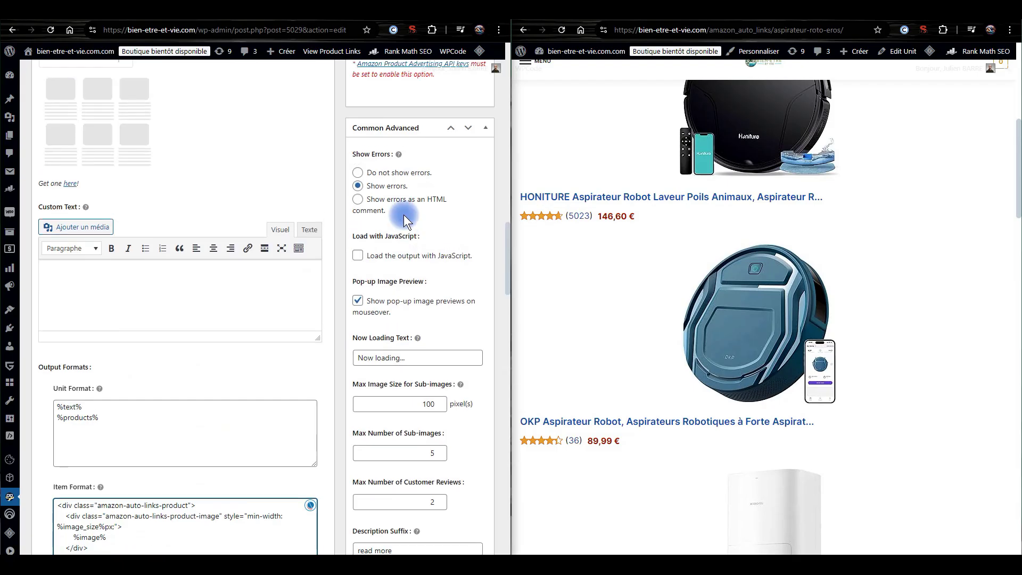
Update the unit and reload its product page to show the store buttons
scroll(397, 217, up, 15)
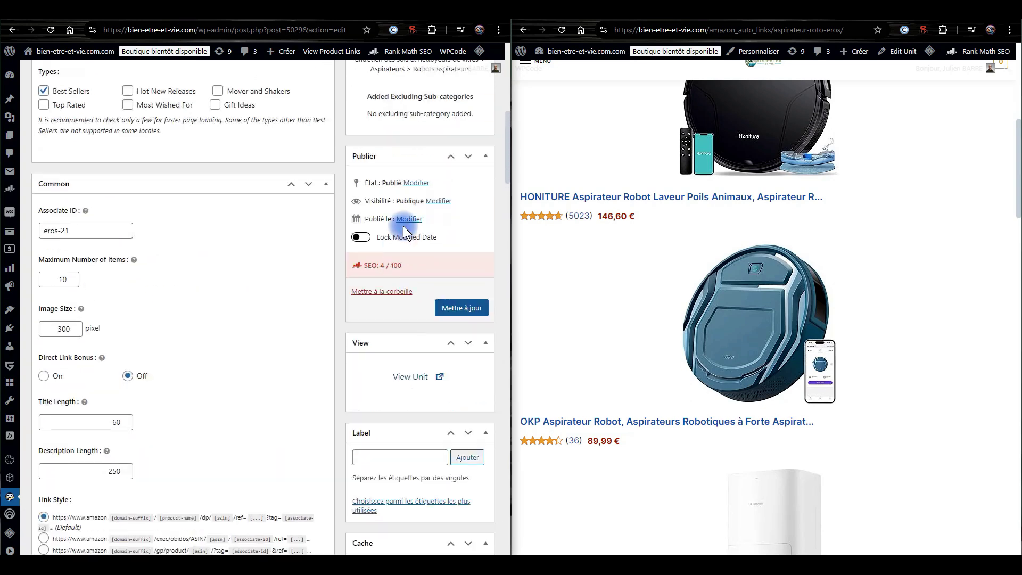
click(448, 308)
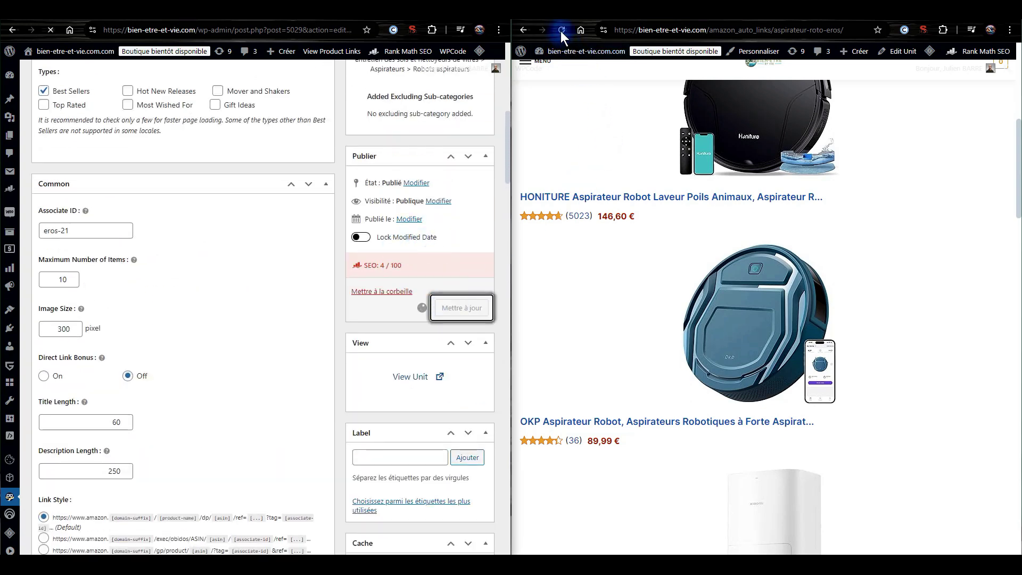
click(561, 31)
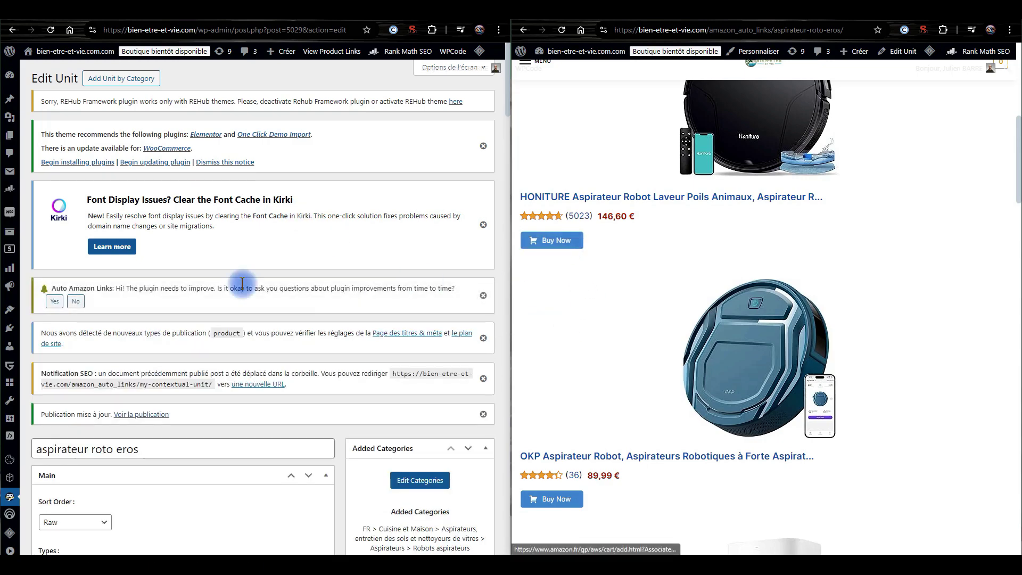
Go to the Auto Amazon Links button list and open the Flat – Rounded button for editing
scroll(206, 299, down, 10)
scroll(207, 304, down, 5)
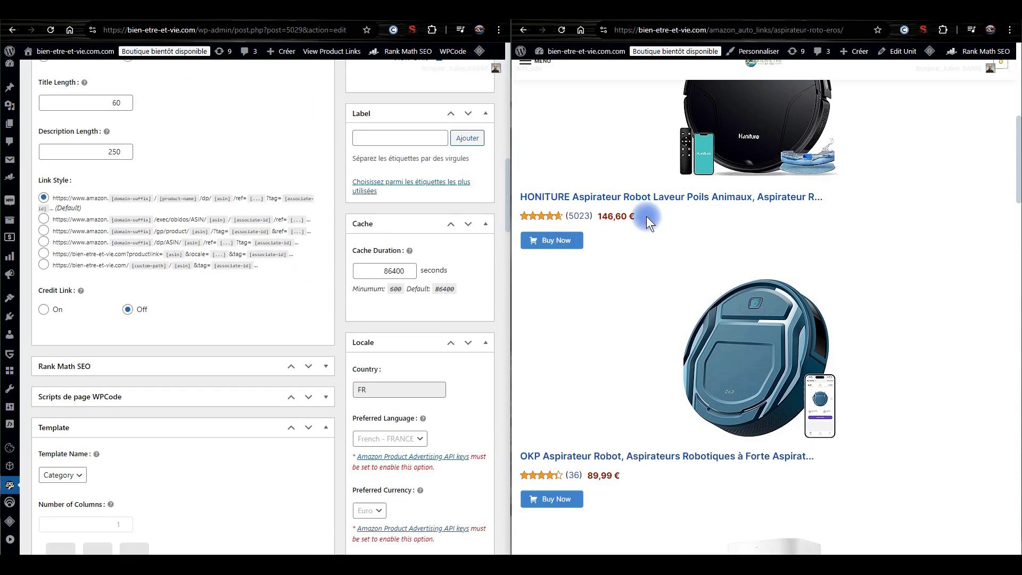
scroll(229, 240, down, 4)
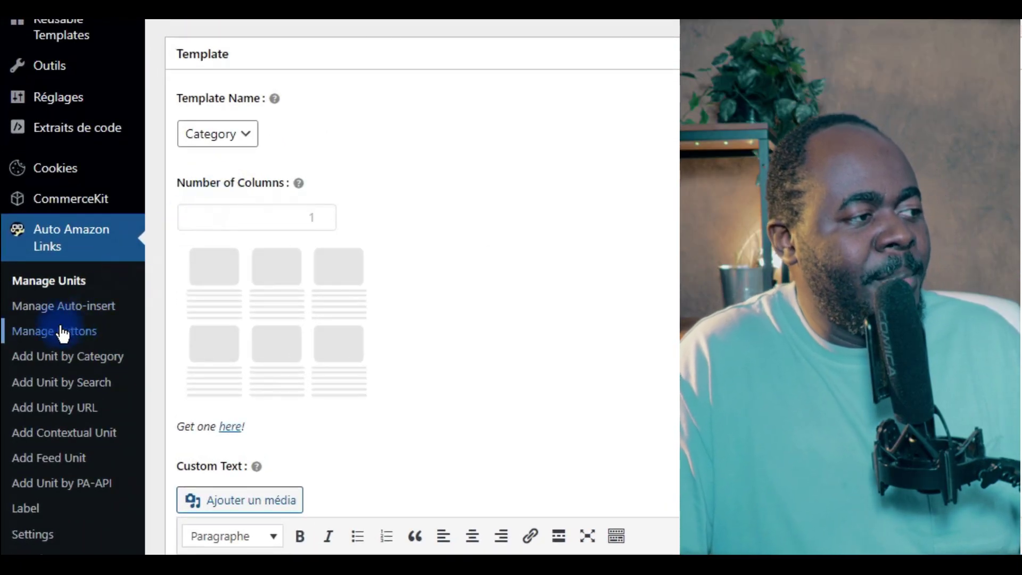
click(62, 330)
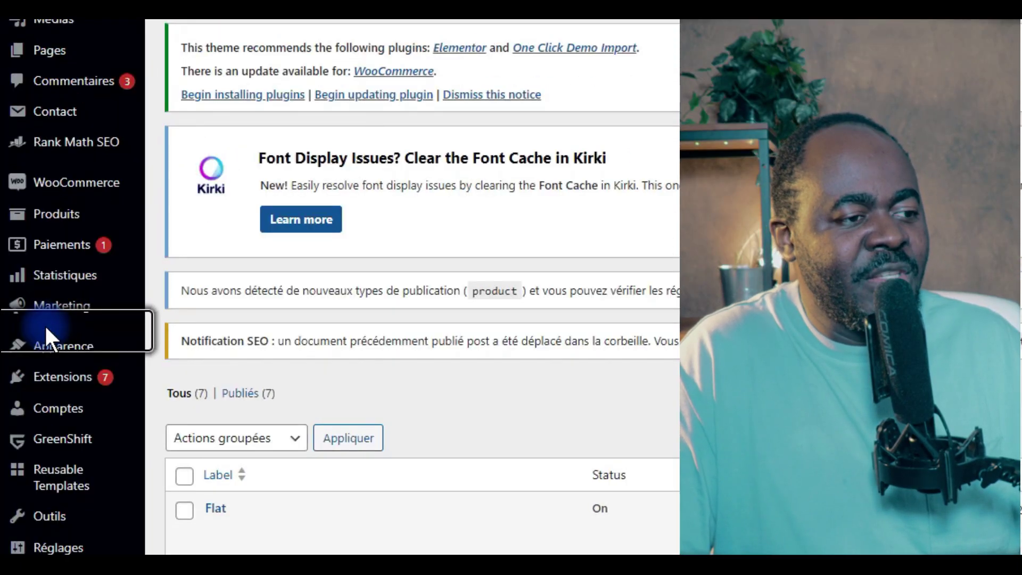
scroll(44, 324, down, 5)
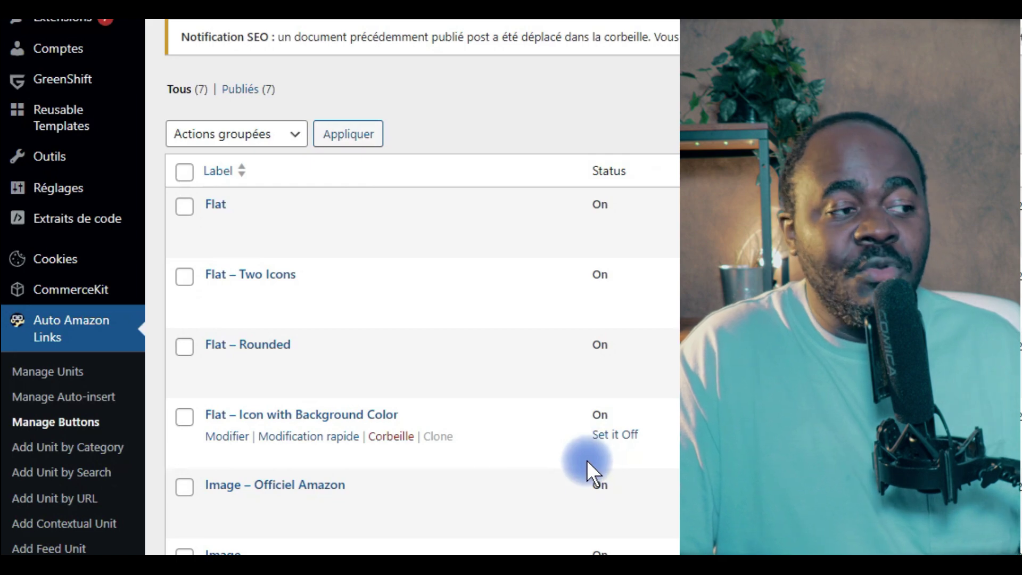
click(253, 341)
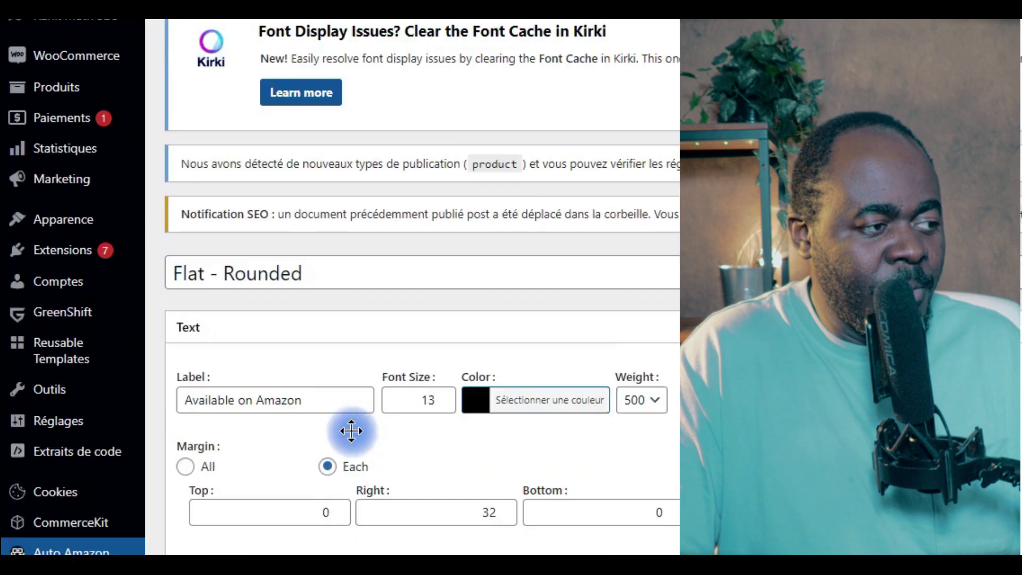
Set the Flat – Rounded button's label to "Voir sur Amazon", look over its border and background settings, and update the button
scroll(351, 430, down, 1)
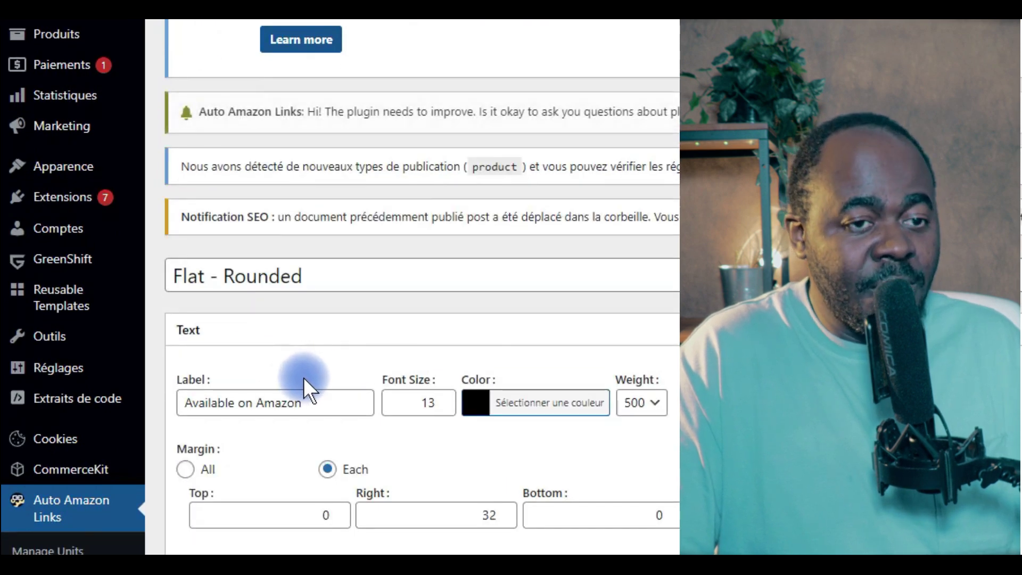
drag(252, 403, 152, 411)
text(Voir )
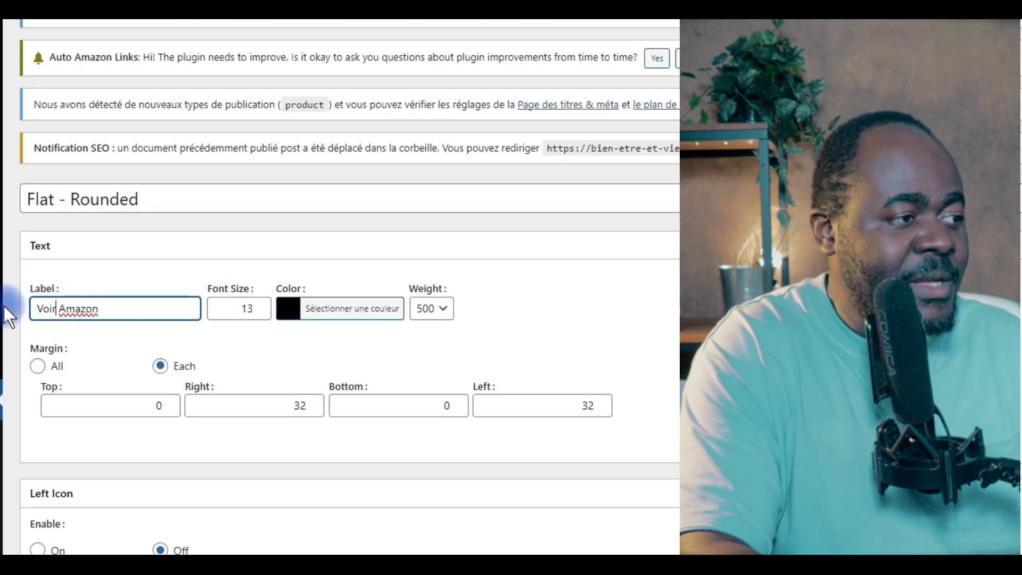
text(sur)
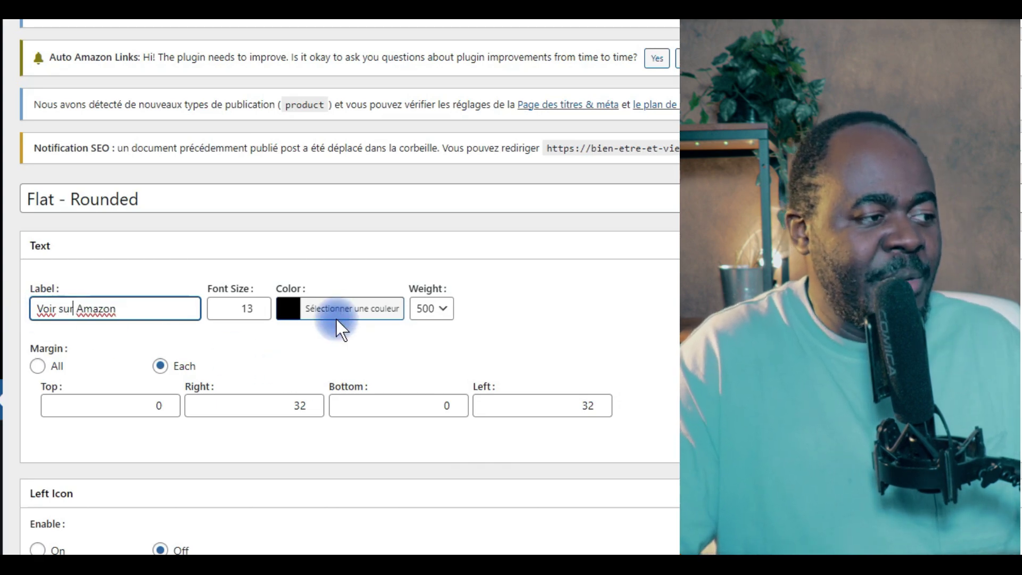
scroll(331, 332, down, 20)
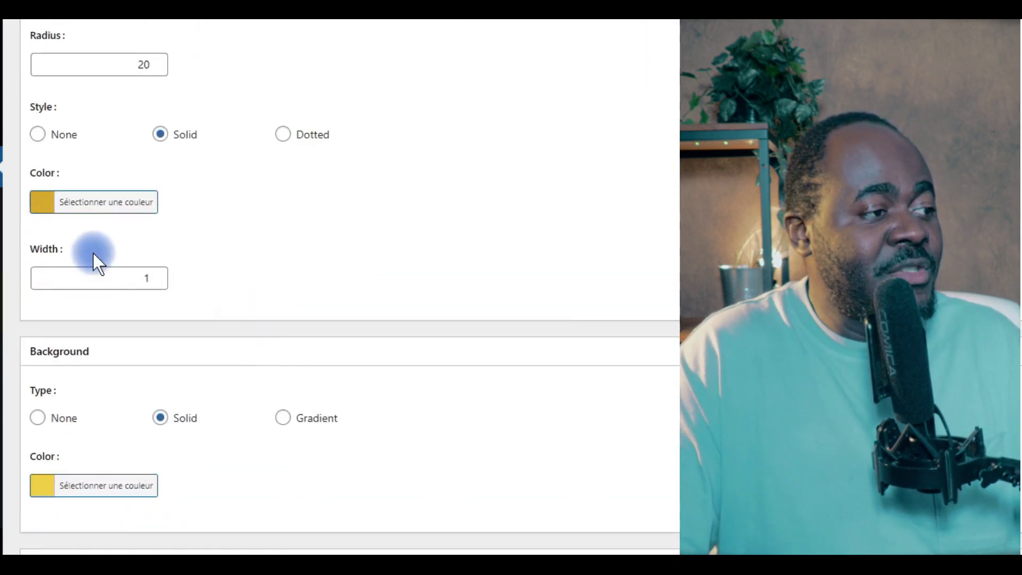
scroll(298, 458, down, 3)
scroll(176, 319, up, 3)
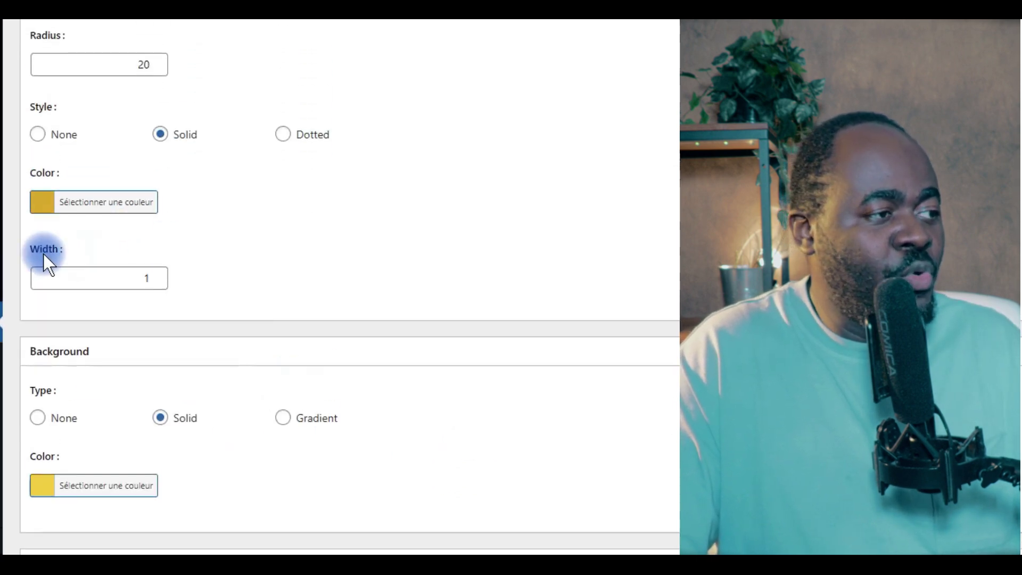
scroll(340, 288, up, 8)
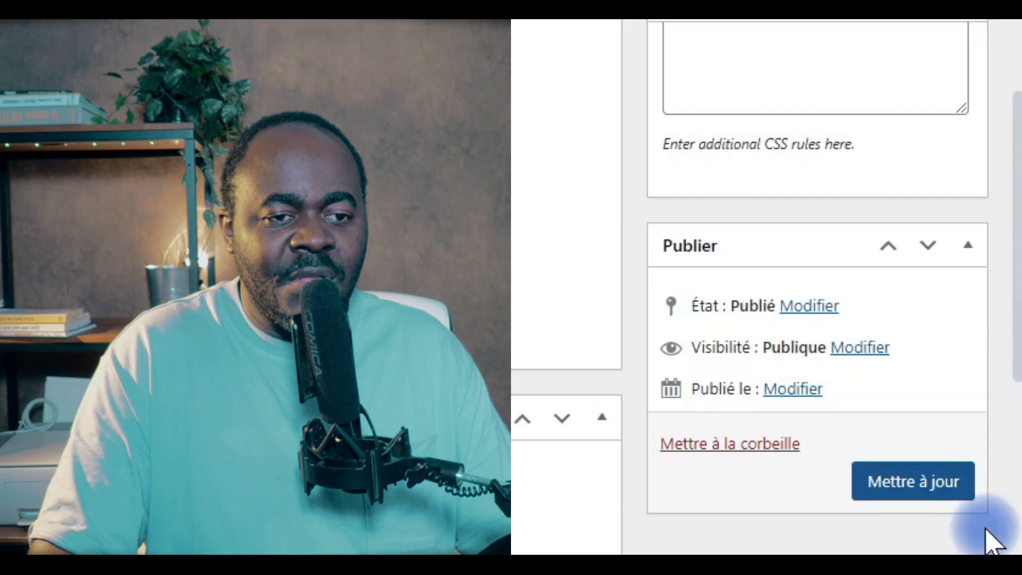
click(916, 475)
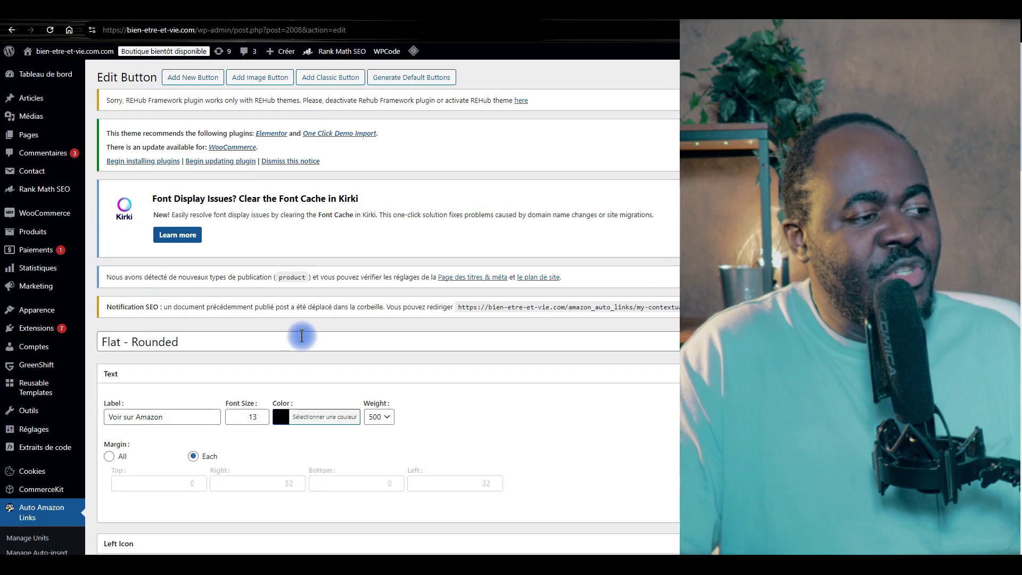
Return to the list of Auto Amazon Links units and open the "aspirateur roto eros" unit for editing
scroll(297, 335, down, 2)
scroll(301, 341, down, 2)
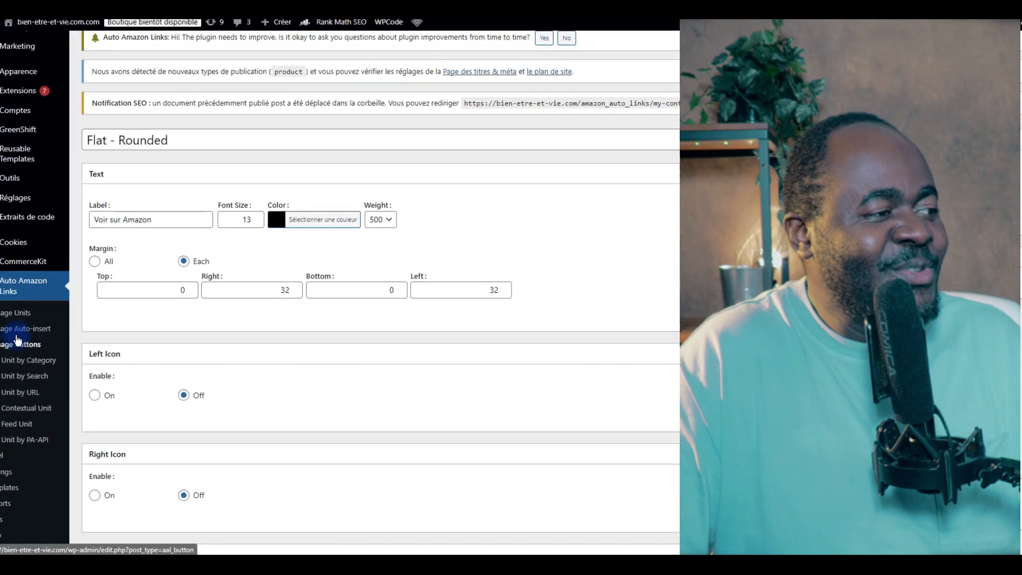
click(1, 309)
click(68, 376)
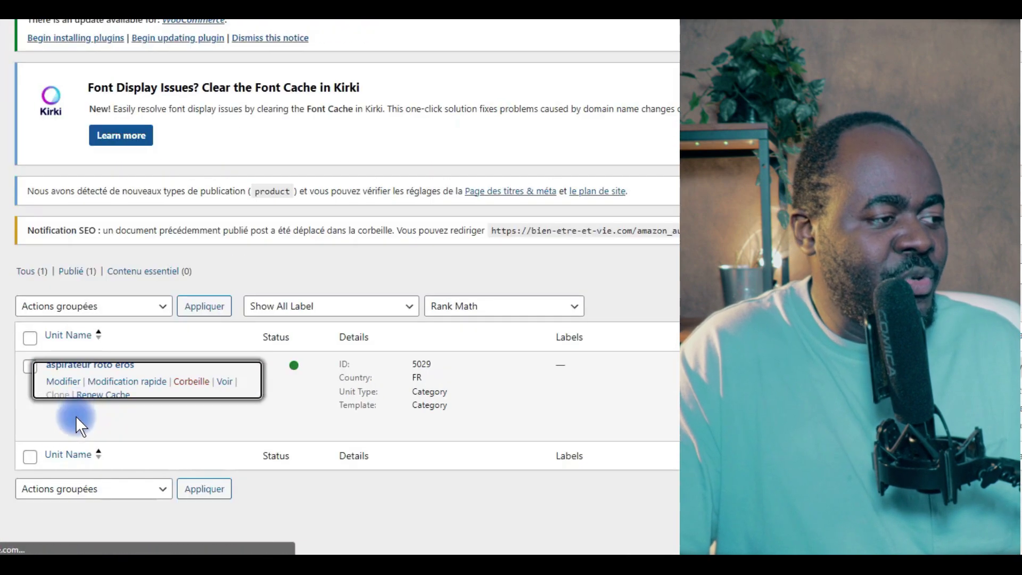
click(88, 370)
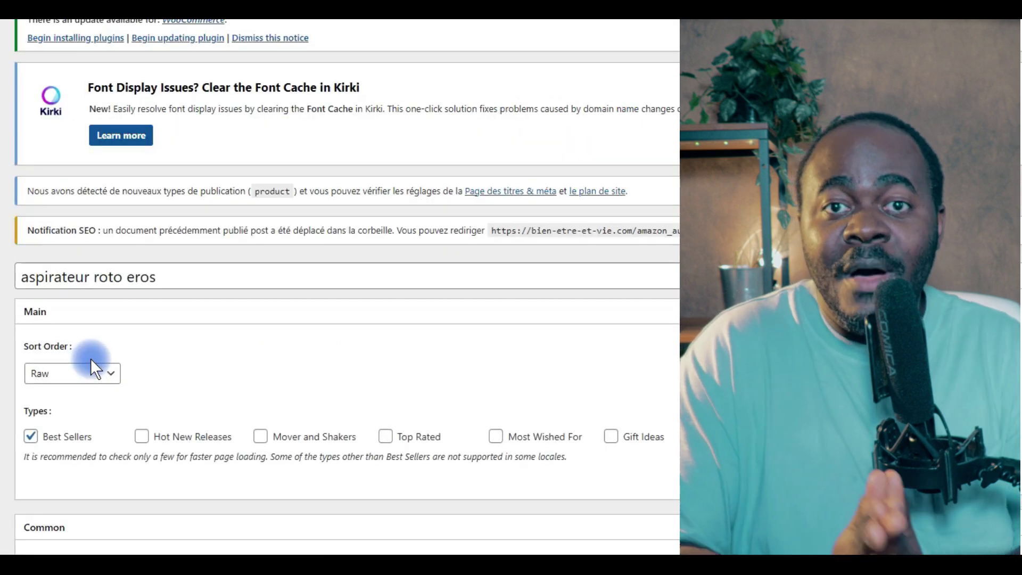
Select Flat – Rounded as the unit's store button
scroll(200, 361, down, 2)
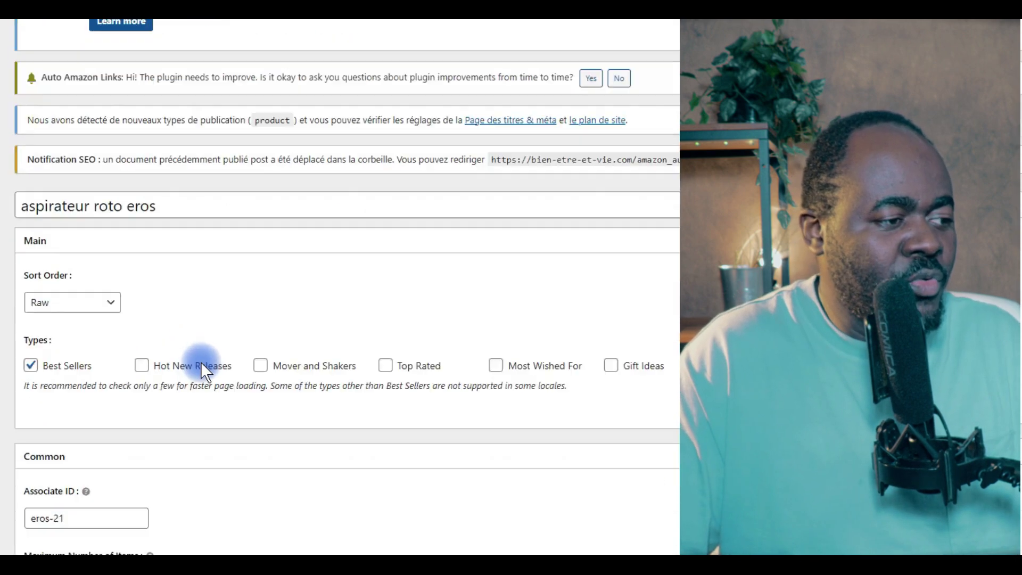
scroll(202, 367, down, 20)
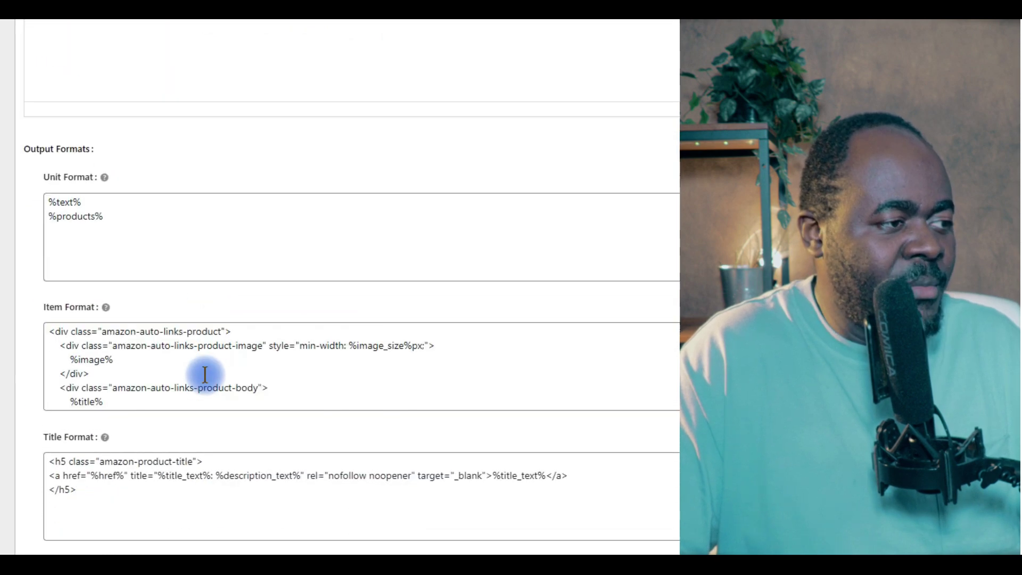
scroll(205, 374, down, 12)
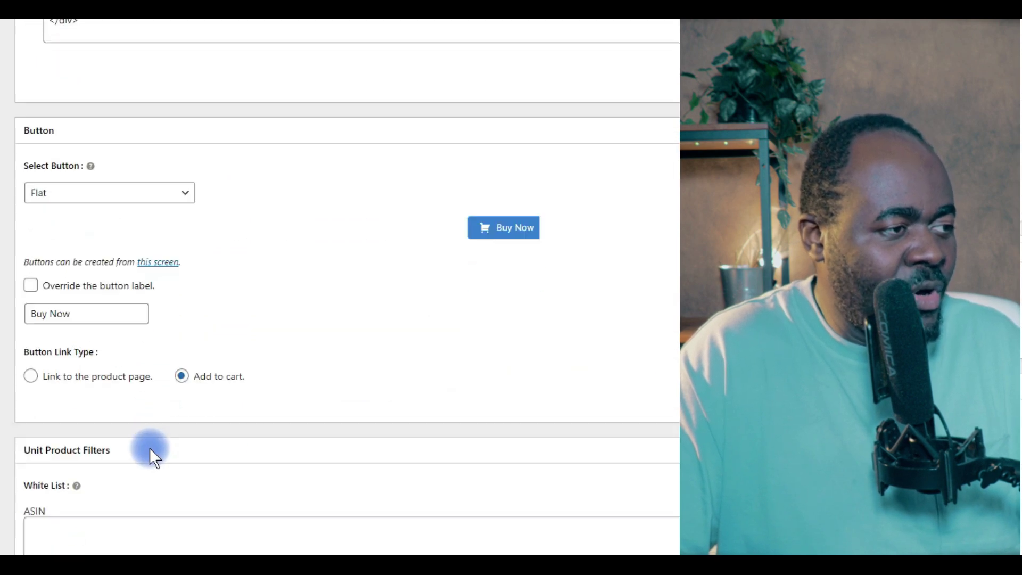
scroll(149, 447, down, 2)
scroll(509, 211, up, 1)
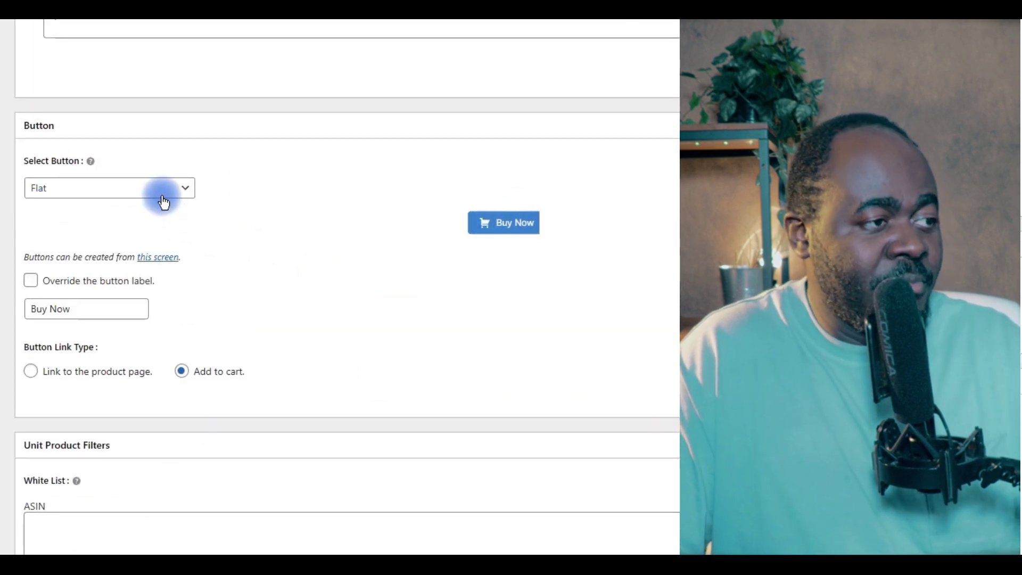
click(163, 200)
click(150, 226)
click(150, 198)
click(133, 248)
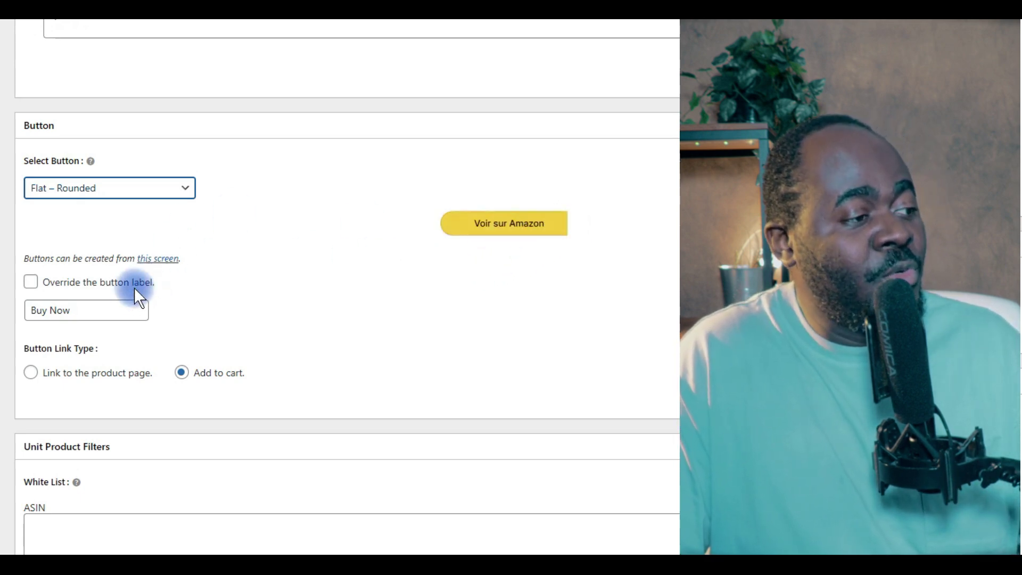
Try overriding the unit's button label with "Offre dispo", and switch the override off again
click(32, 285)
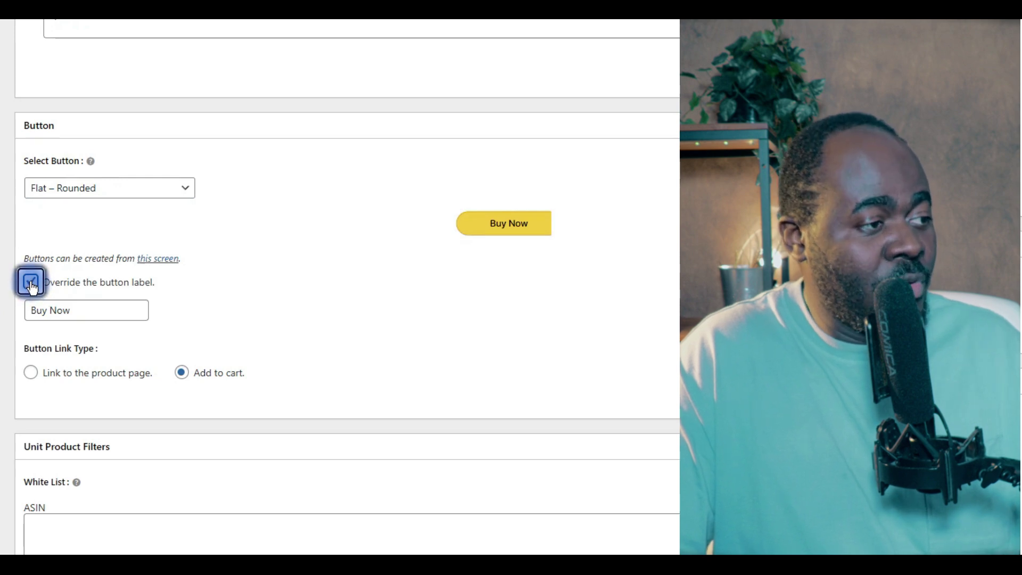
triple_click(81, 316)
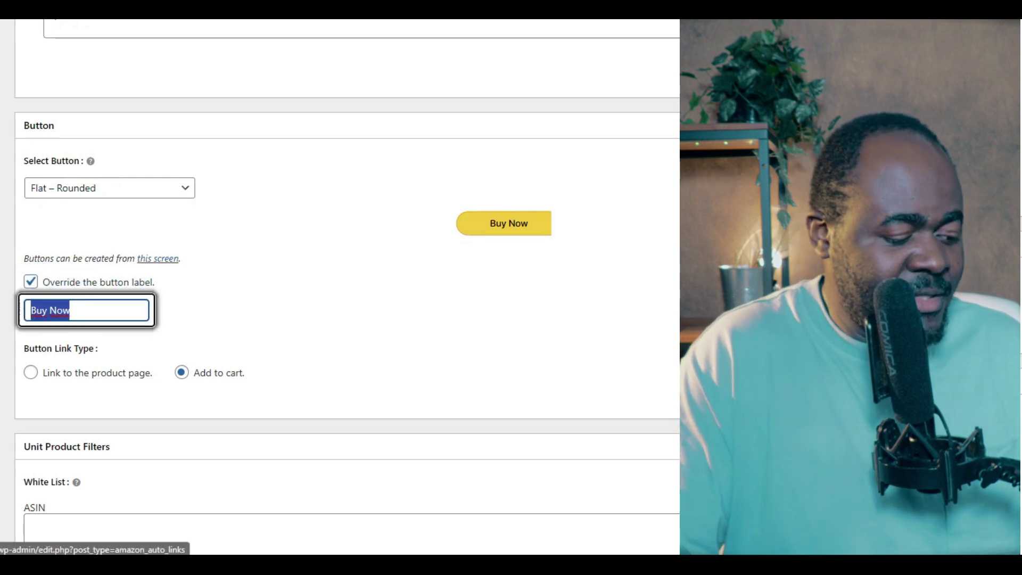
text(Offre)
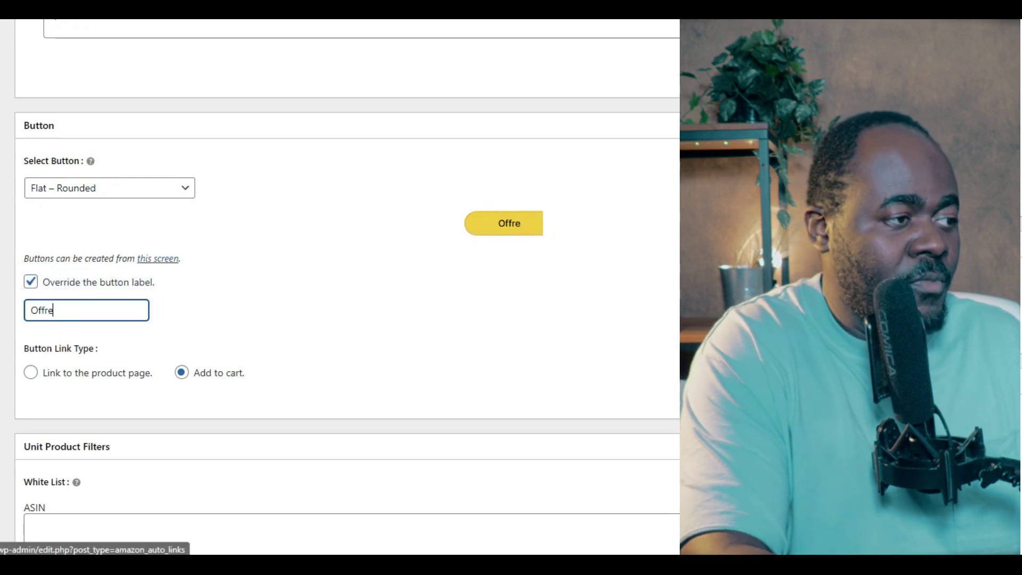
text( dispo)
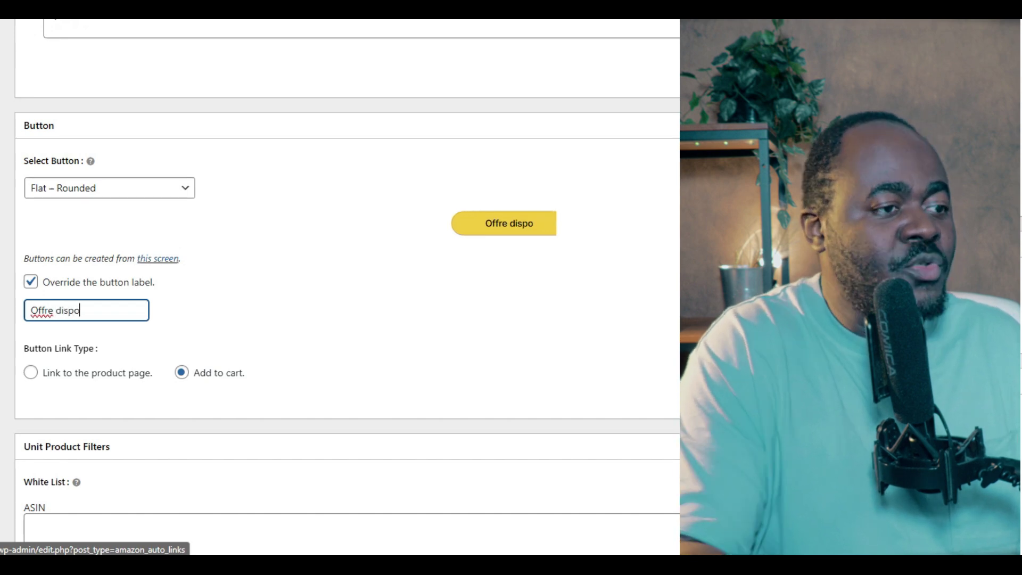
click(31, 283)
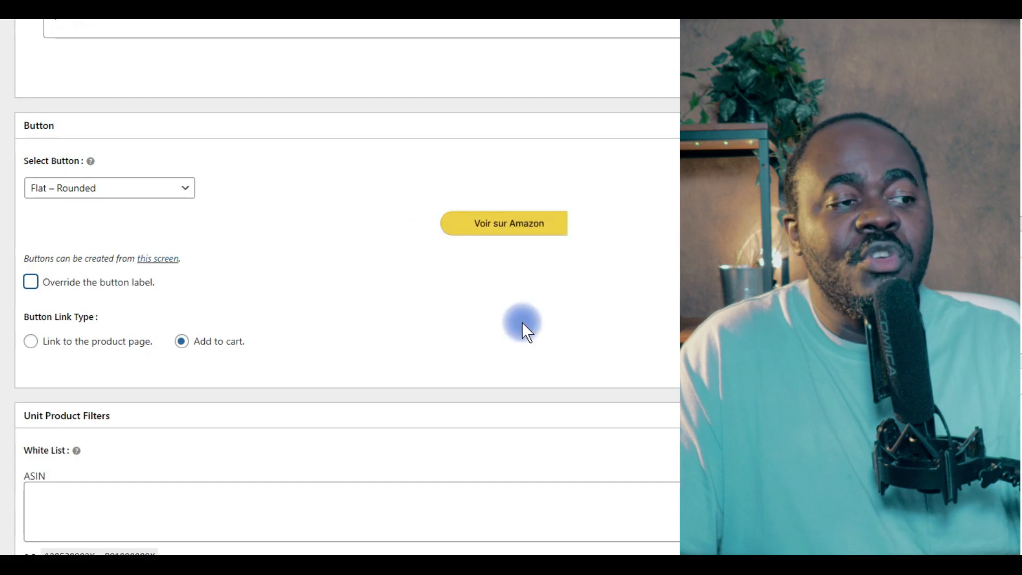
Update the "aspirateur roto eros" unit and view its product page with the chosen button
scroll(338, 290, up, 15)
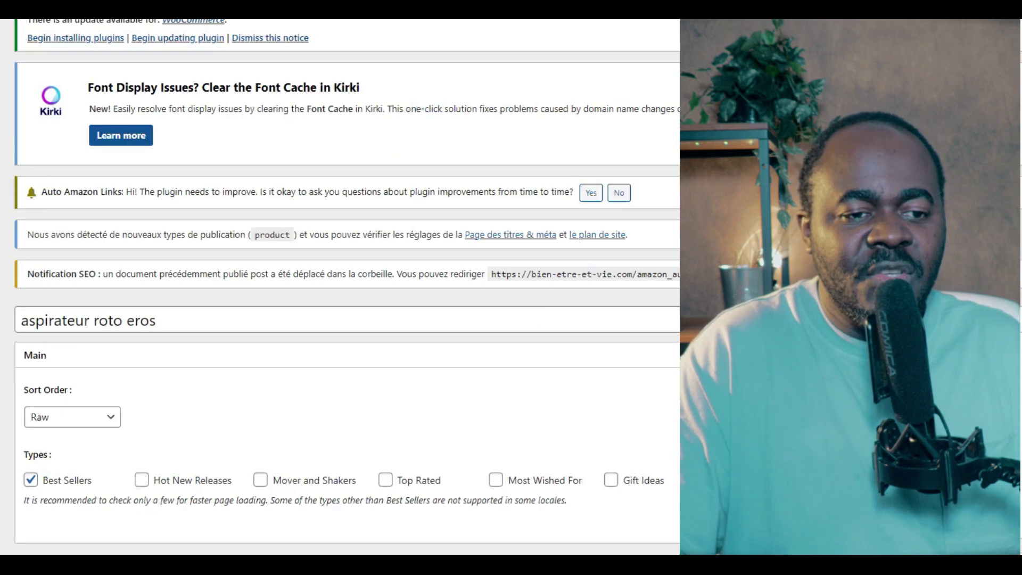
scroll(339, 290, down, 5)
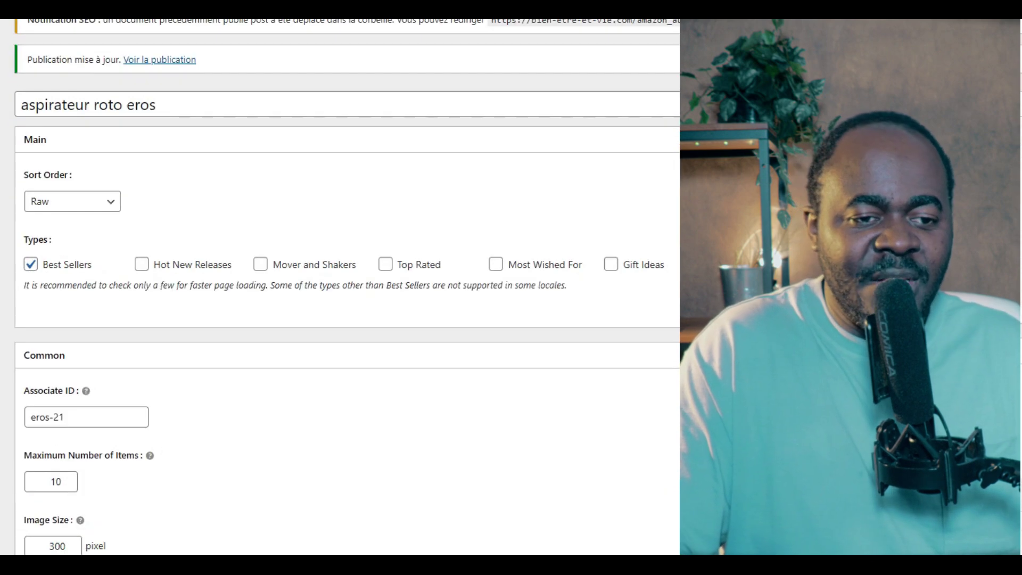
scroll(346, 288, down, 4)
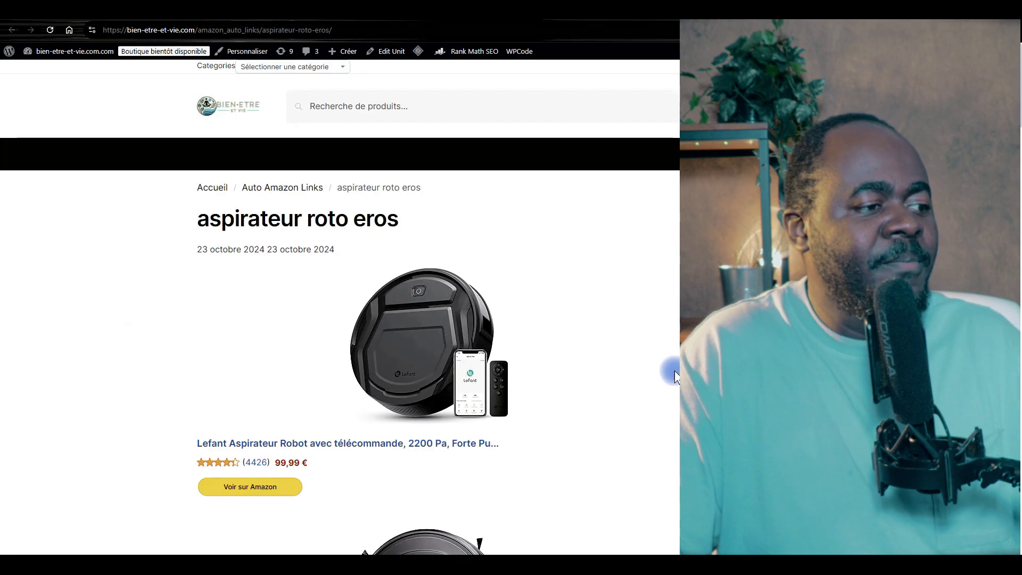
Review the vacuums on the "aspirateur roto eros" page and follow the first vacuum's "Voir sur Amazon" button
scroll(672, 370, down, 15)
scroll(674, 371, down, 9)
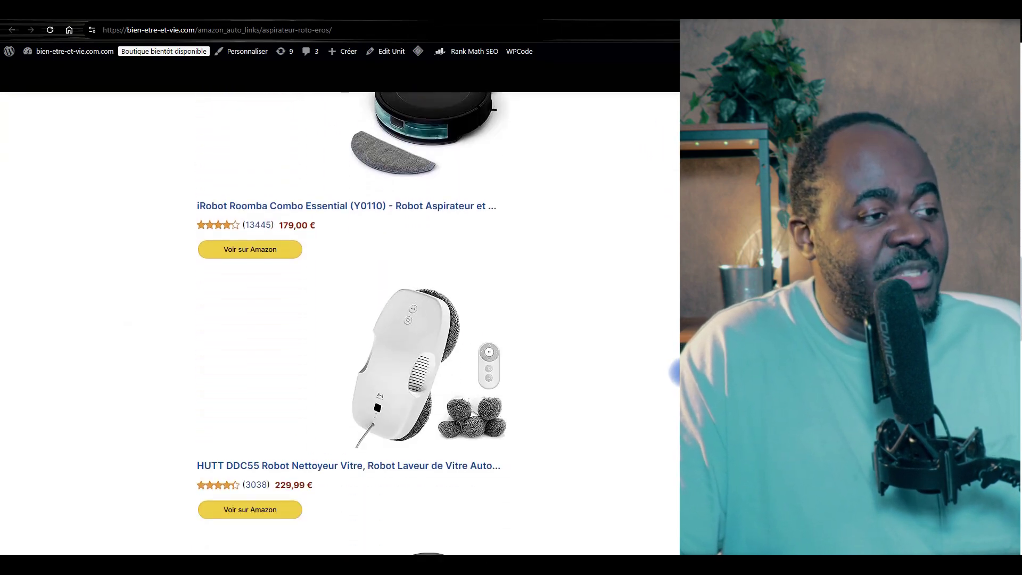
scroll(638, 372, up, 4)
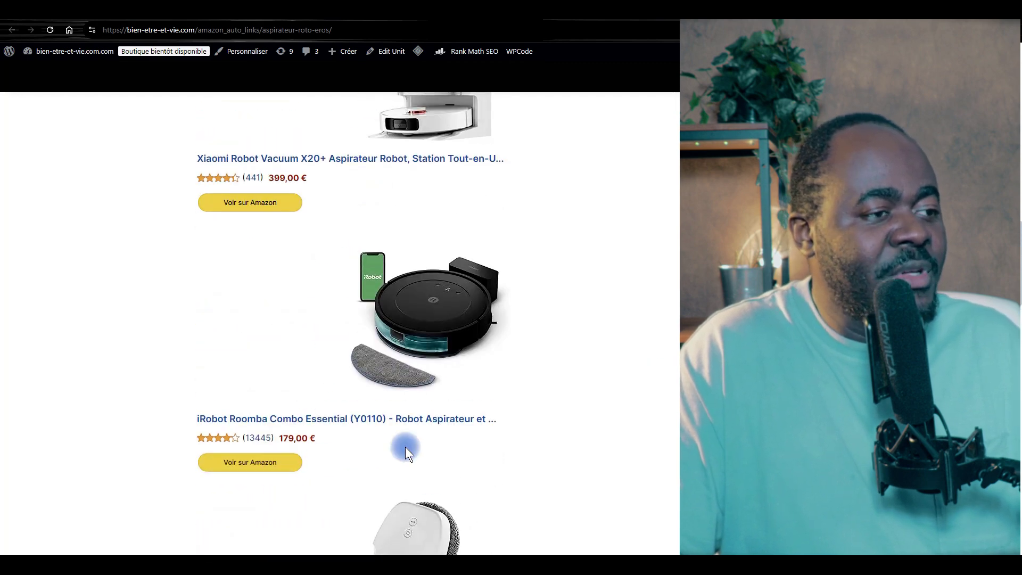
scroll(375, 455, up, 2)
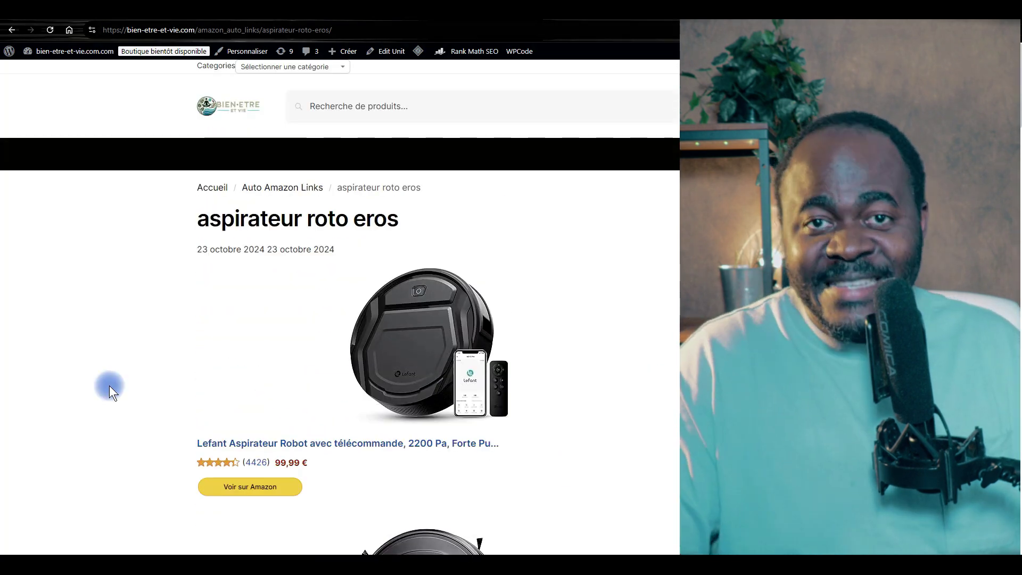
click(229, 487)
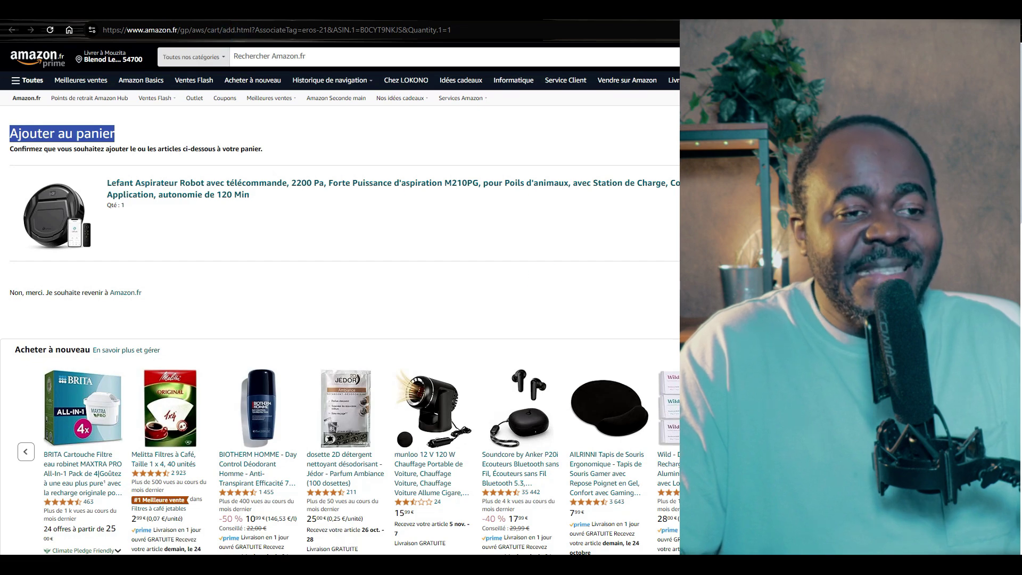
Return to editing the "aspirateur roto eros" unit and make its button link to the Amazon product page instead of adding to cart
click(91, 20)
scroll(337, 354, down, 1)
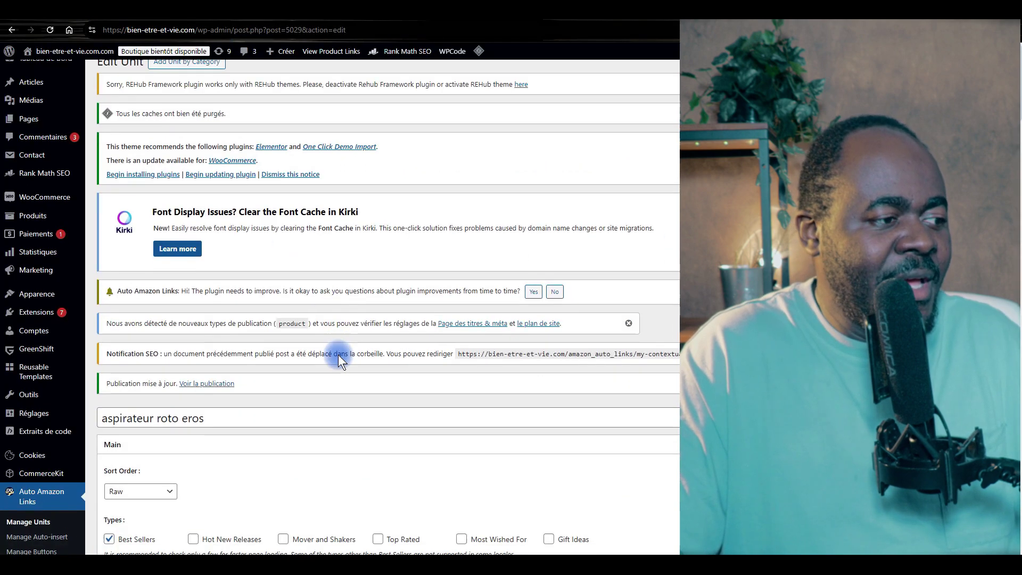
scroll(338, 354, down, 15)
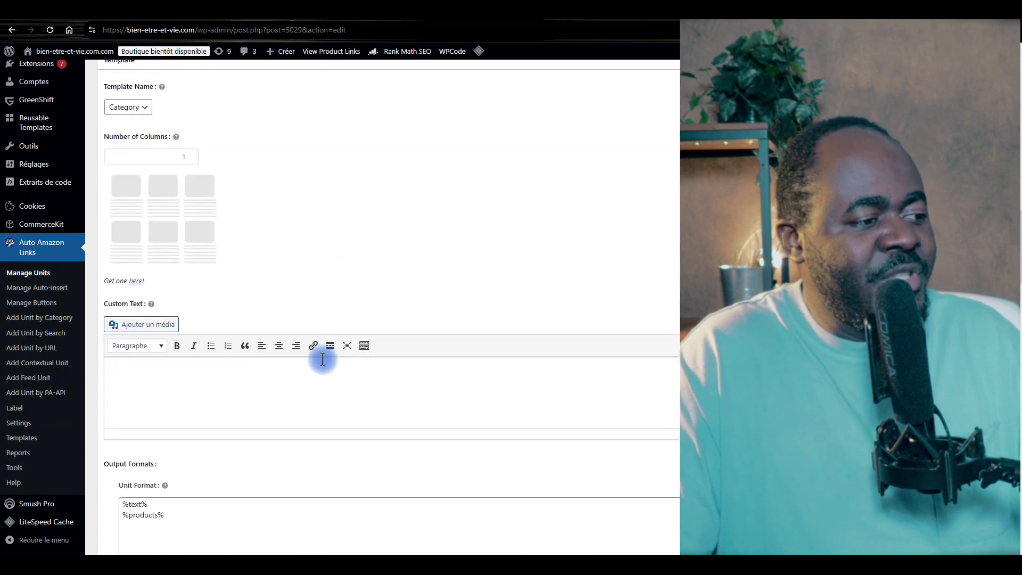
scroll(322, 359, down, 15)
scroll(295, 353, down, 3)
scroll(162, 353, up, 4)
click(109, 314)
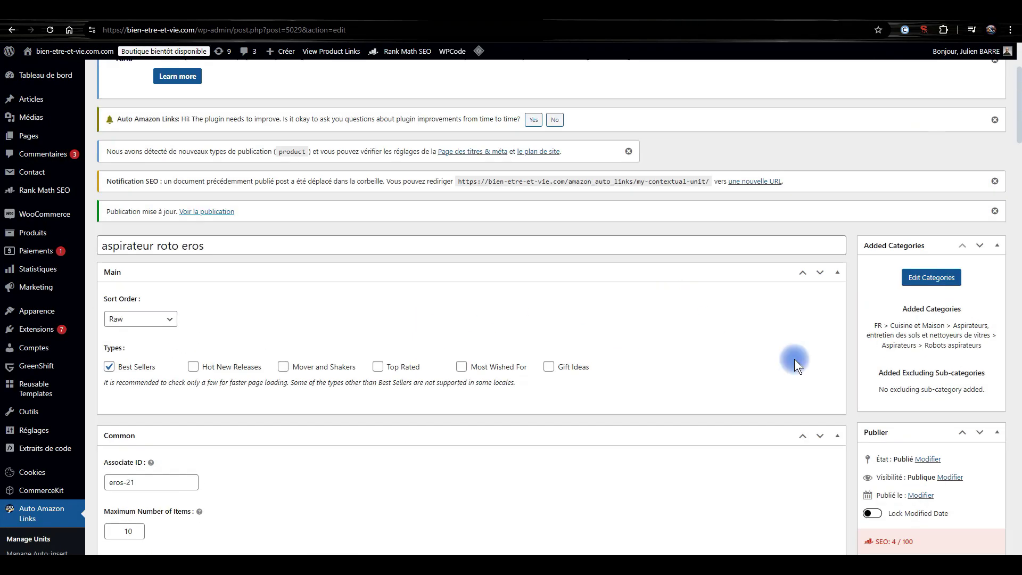
Follow the first vacuum's "Voir sur Amazon" button again, check the affiliate tag in the Amazon address, and return to the unit's page
scroll(941, 404, down, 6)
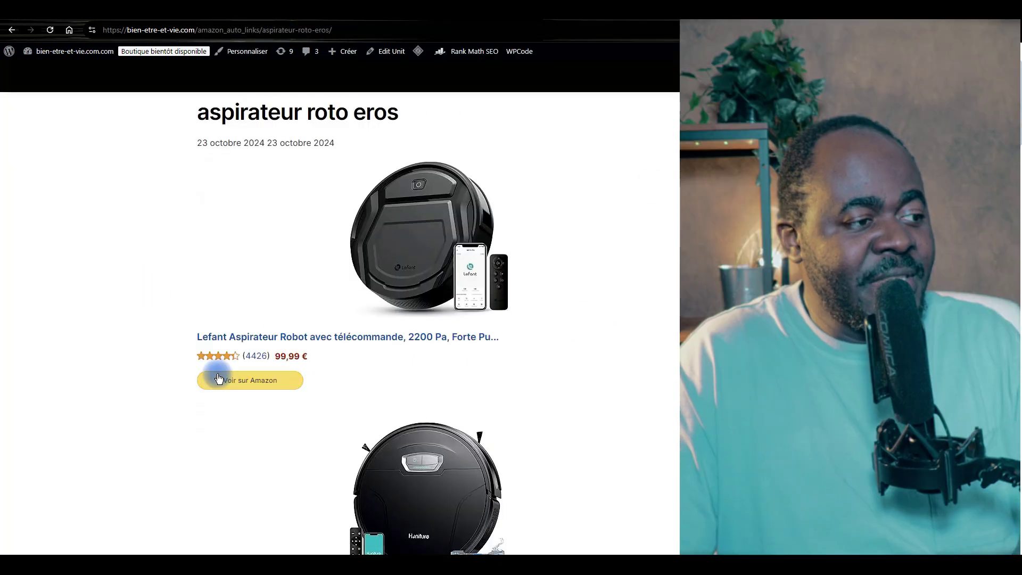
click(228, 378)
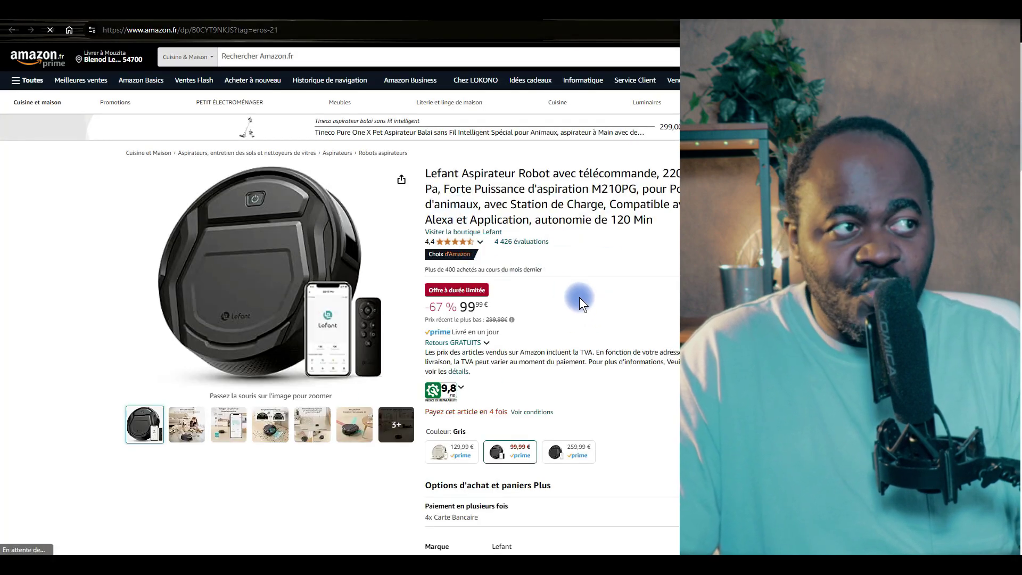
click(267, 31)
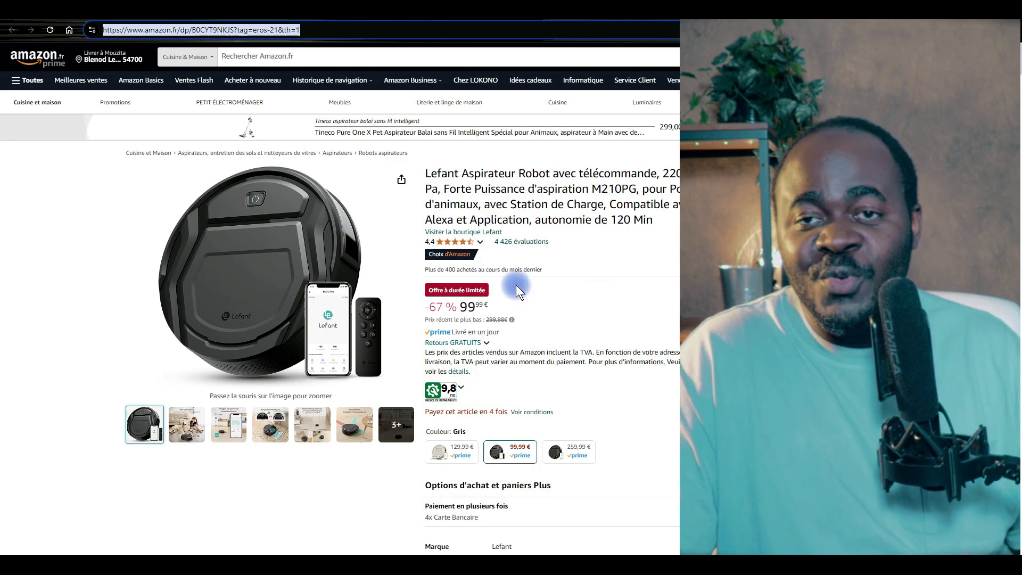
scroll(630, 270, down, 2)
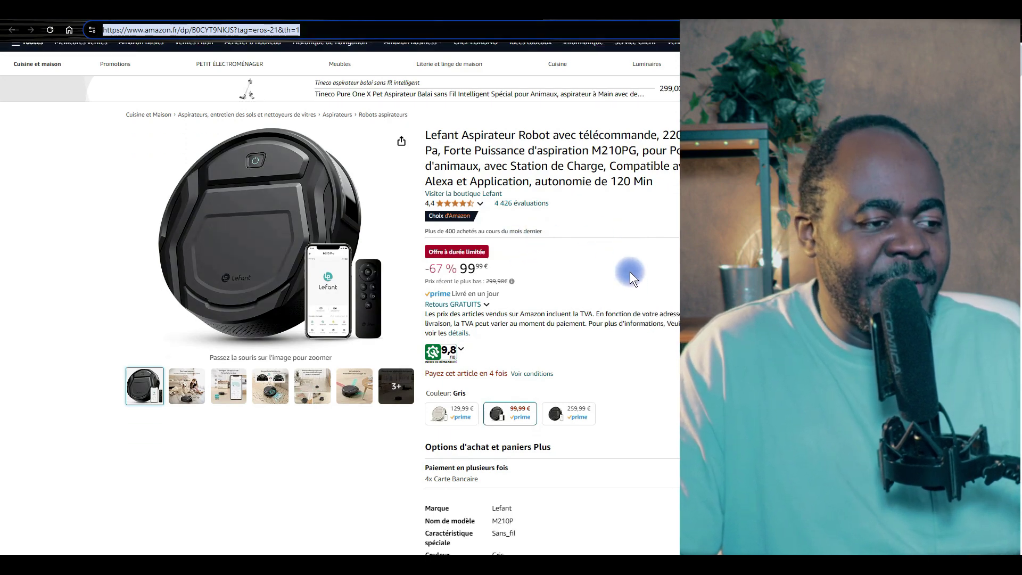
scroll(628, 272, up, 2)
click(180, 21)
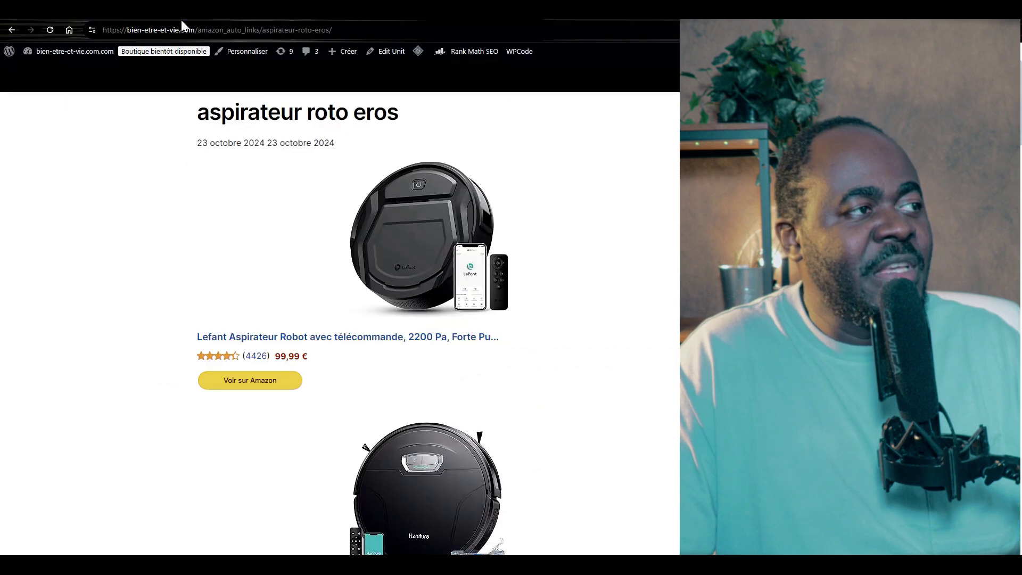
Return to the list of Auto Amazon Links units and copy the "aspirateur roto eros" unit's shortcode
click(91, 20)
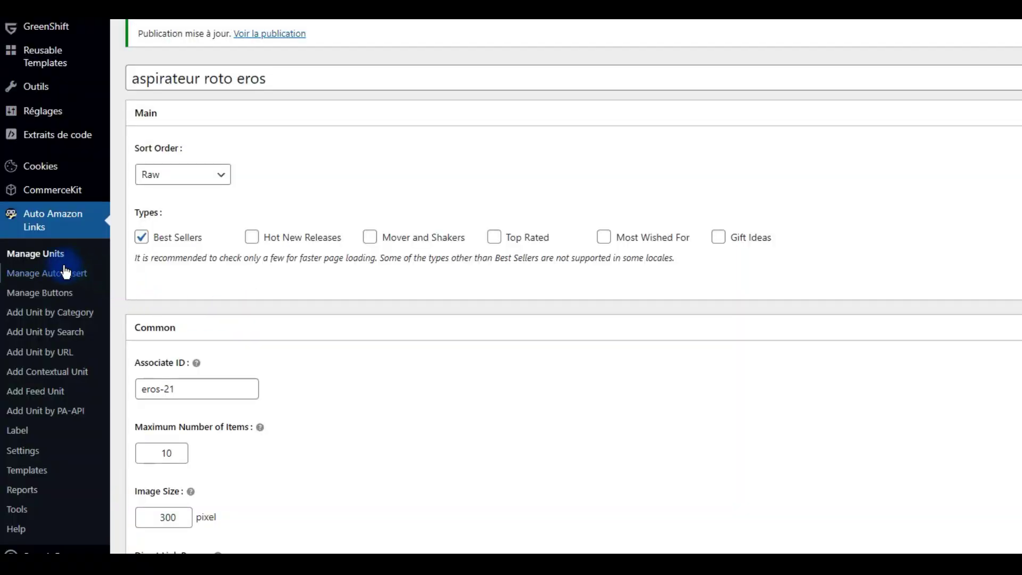
click(37, 255)
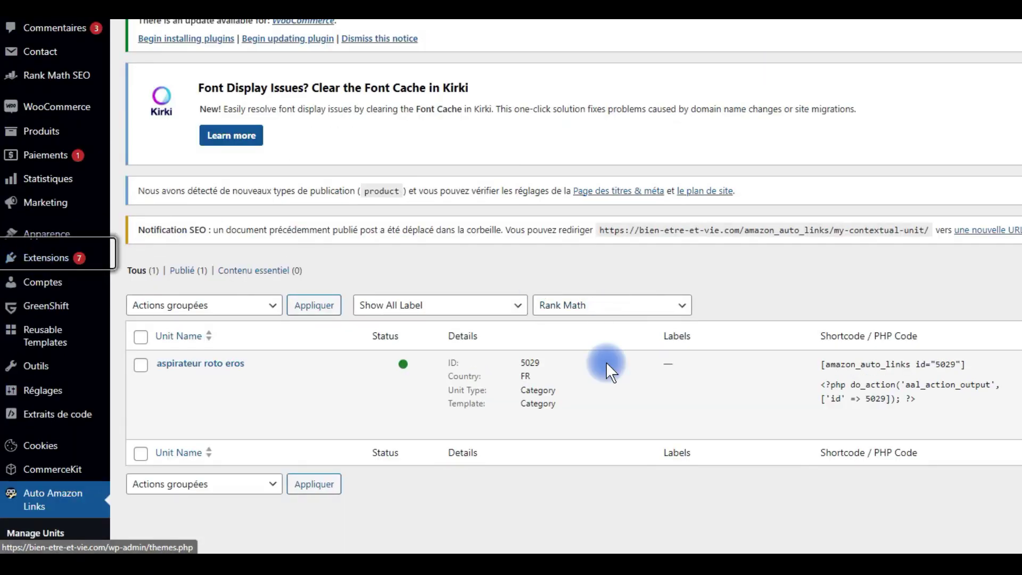
drag(978, 369, 866, 413)
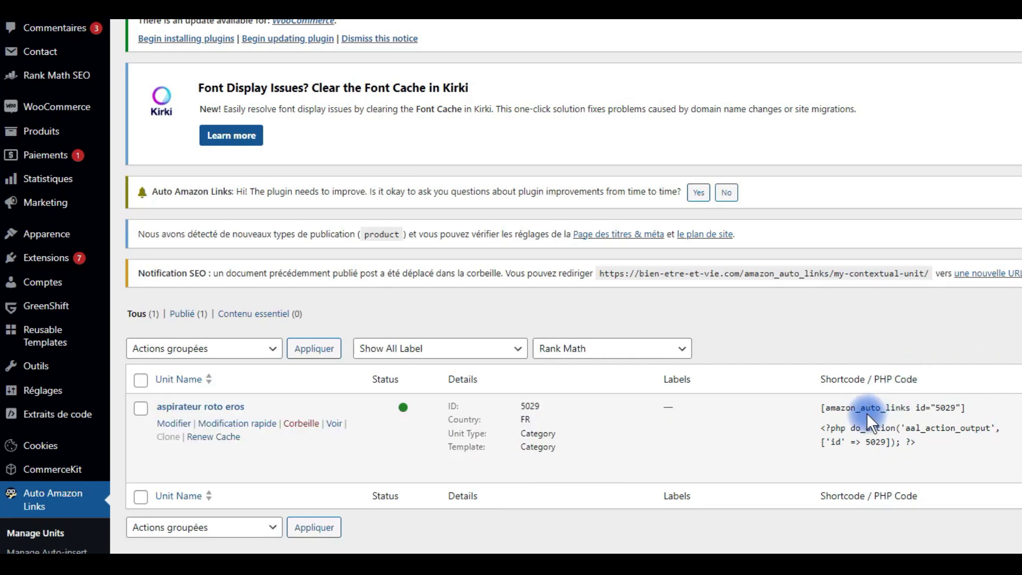
right_click(955, 410)
click(999, 211)
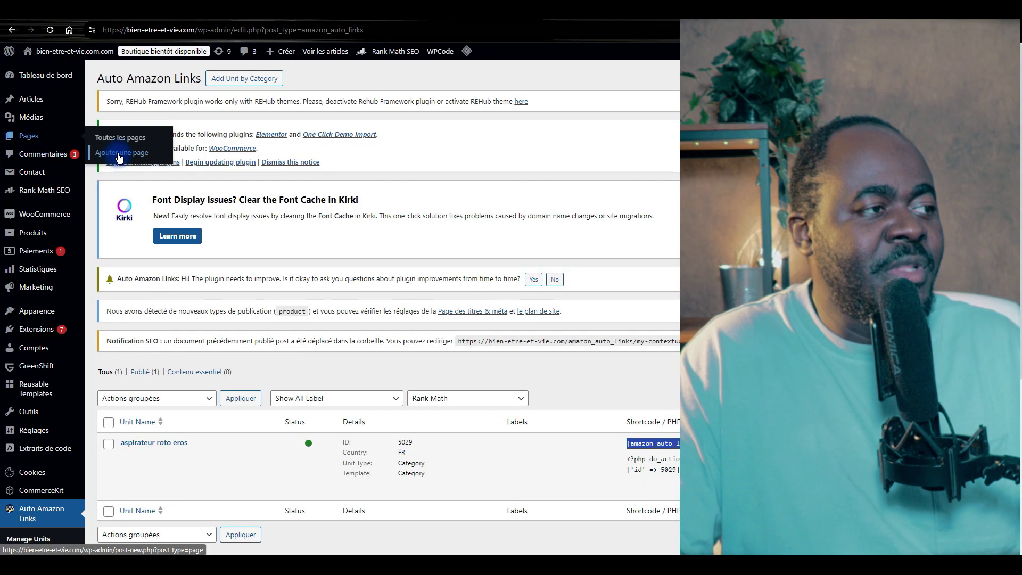
Add a new page titled "Ttotot" with the shortcode [amazon_auto_links id="5029"] as its content
click(158, 26)
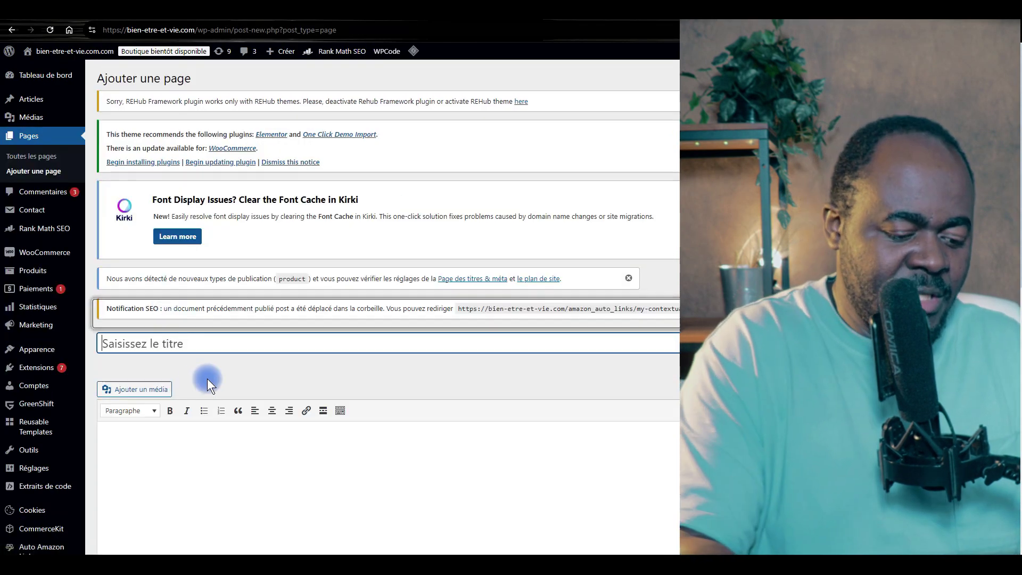
text(Ttotot)
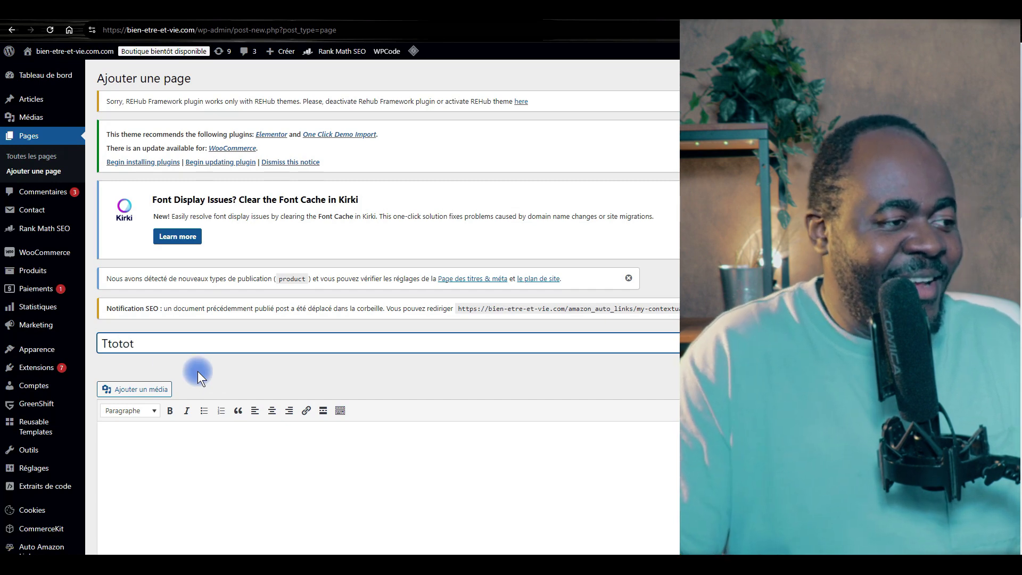
scroll(202, 383, down, 4)
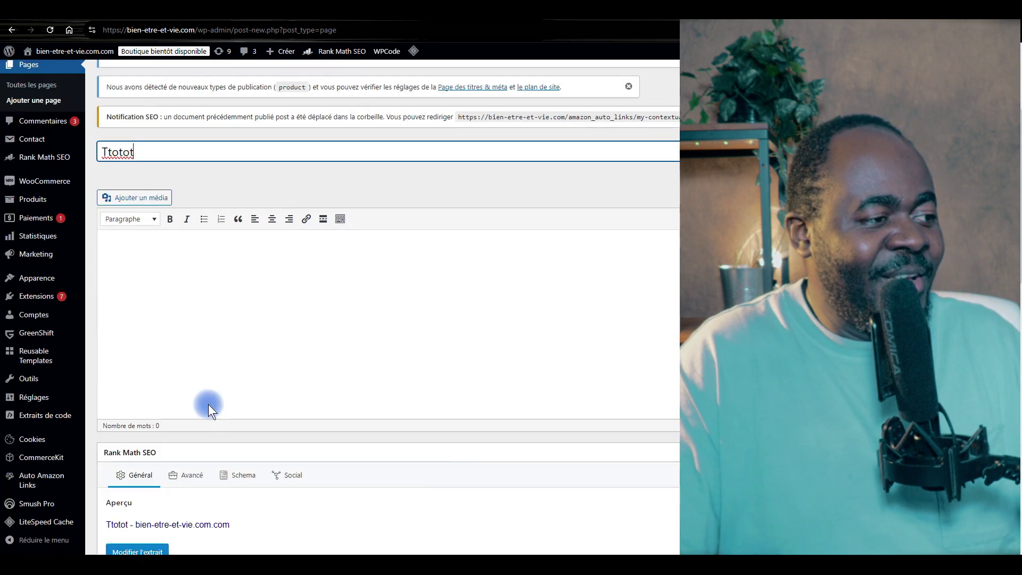
click(167, 230)
text([amazon_auto_links id="5029"])
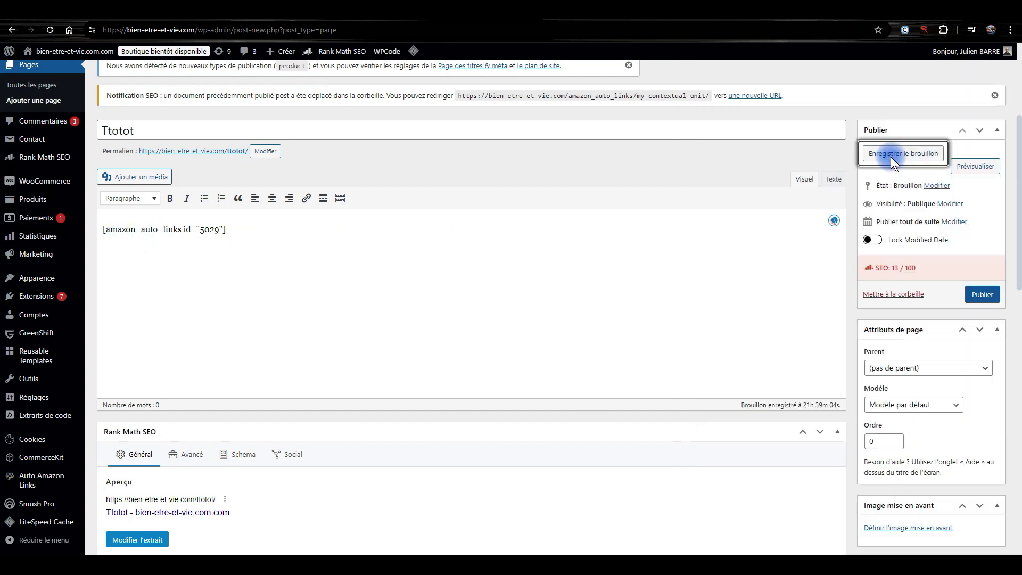
Save the "Ttotot" page as a draft and preview its list of robot vacuums
click(890, 156)
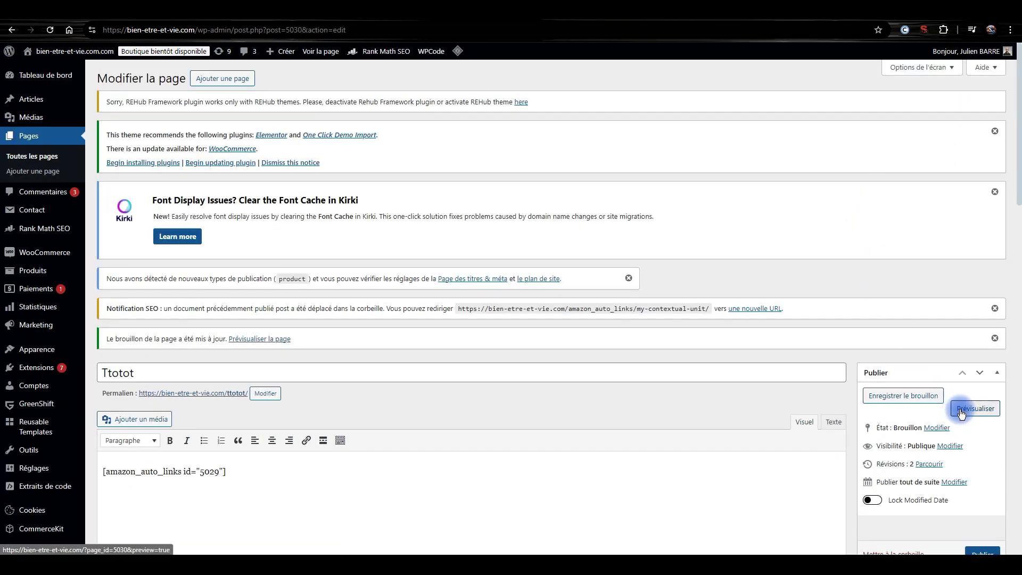
click(964, 411)
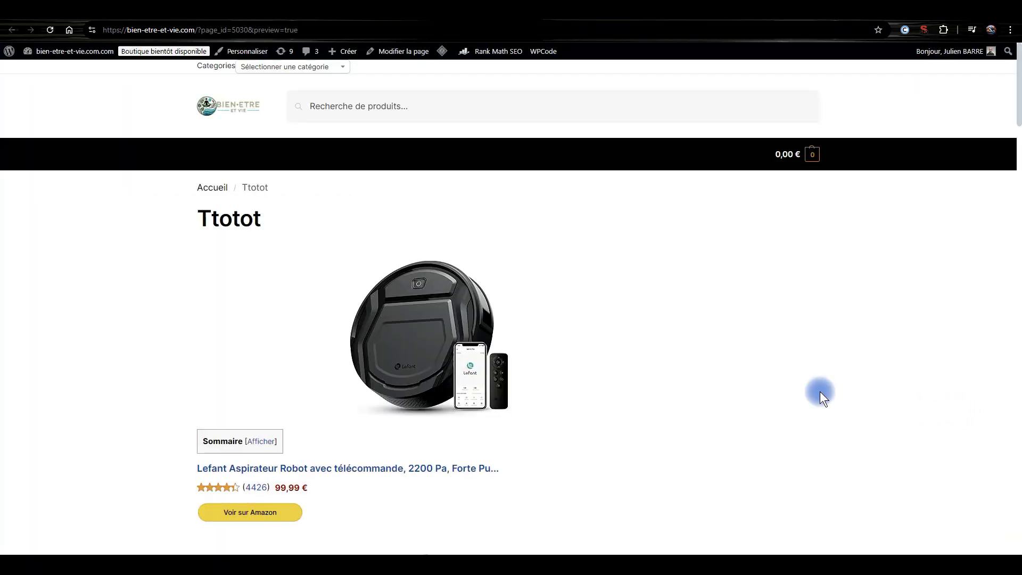
scroll(639, 303, down, 3)
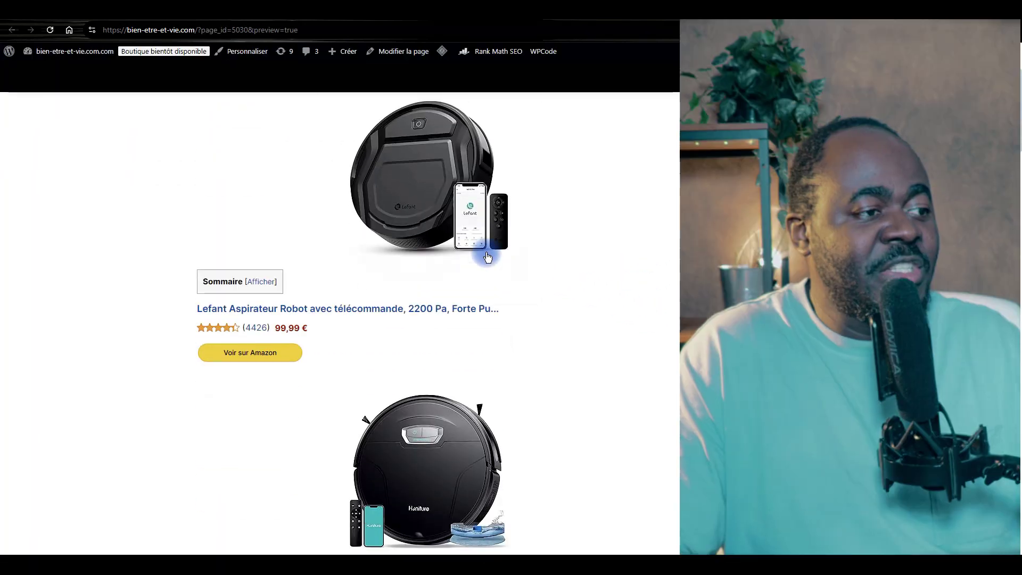
scroll(177, 381, down, 18)
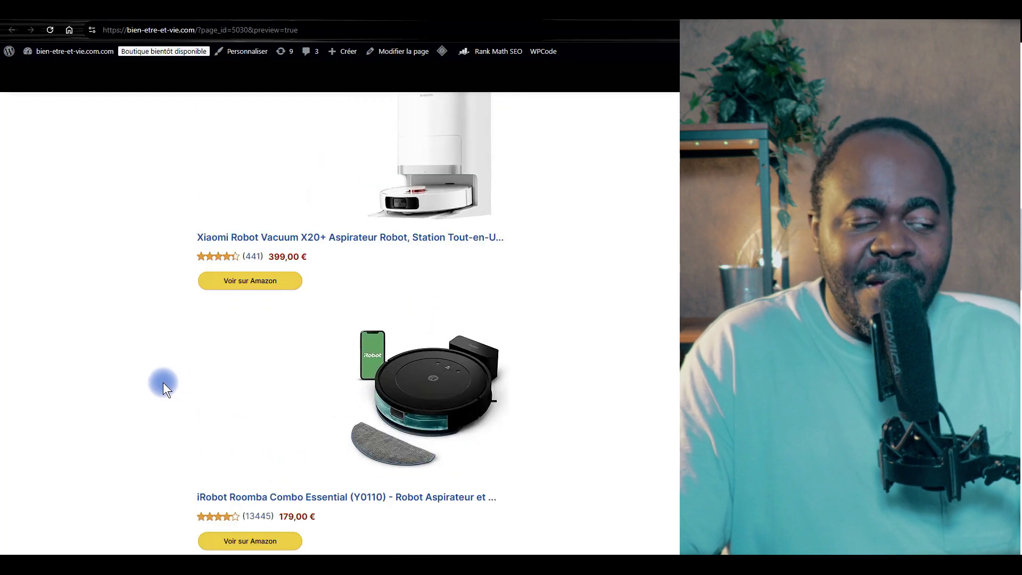
scroll(162, 382, down, 2)
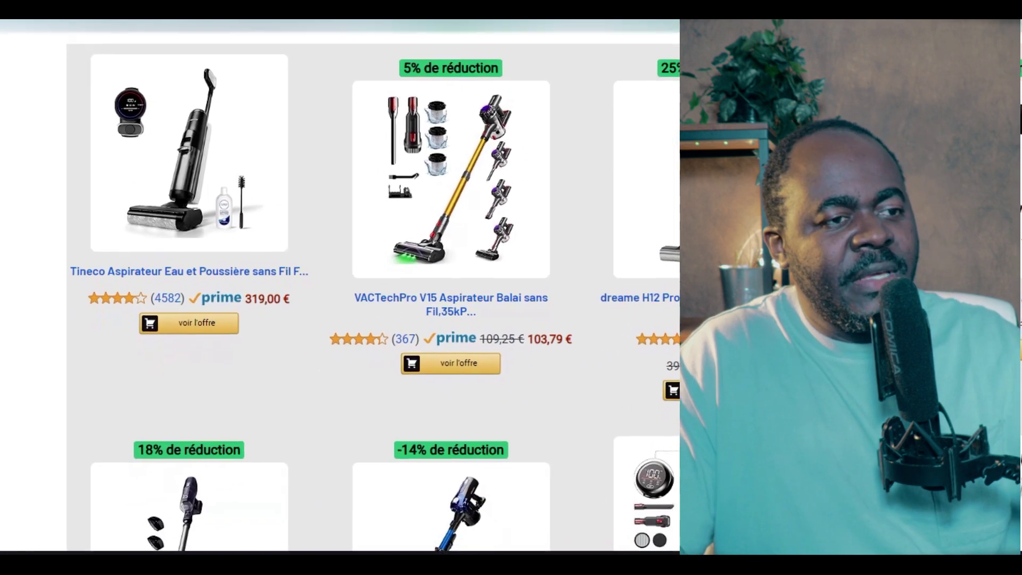
Examine the multi-column vacuum offers with discount labels and "voir l'offre" buttons on the other site
scroll(341, 287, down, 1)
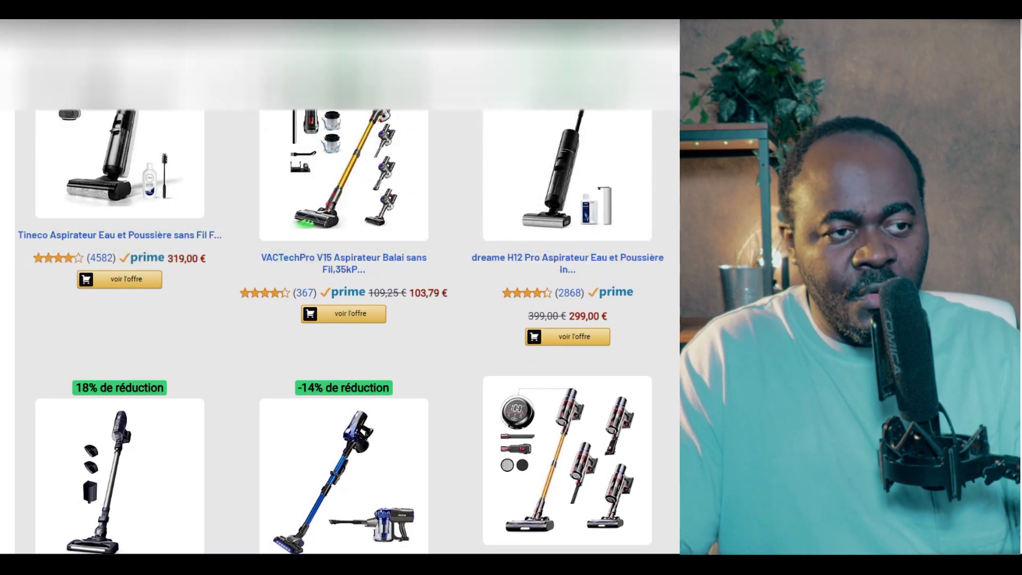
scroll(340, 330, down, 5)
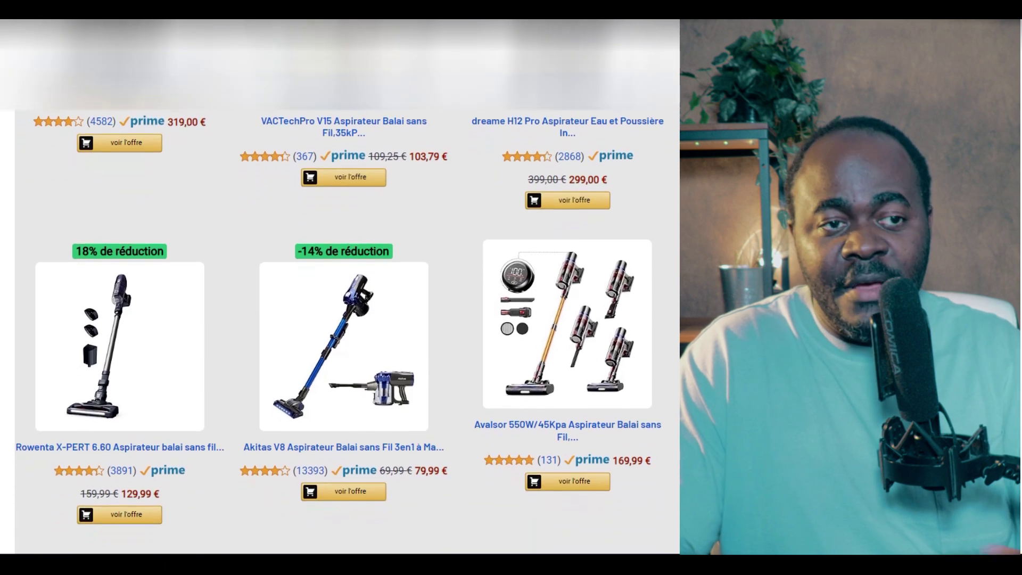
scroll(340, 330, down, 6)
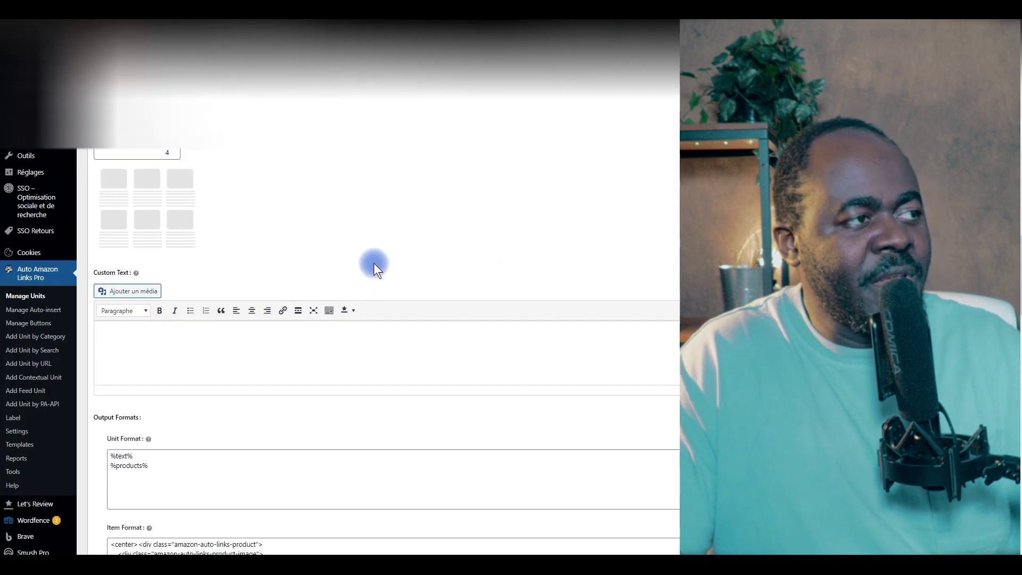
Keep the Column template for the Auto Amazon Links Pro unit and set its number of columns to 3
scroll(374, 263, up, 2)
click(118, 187)
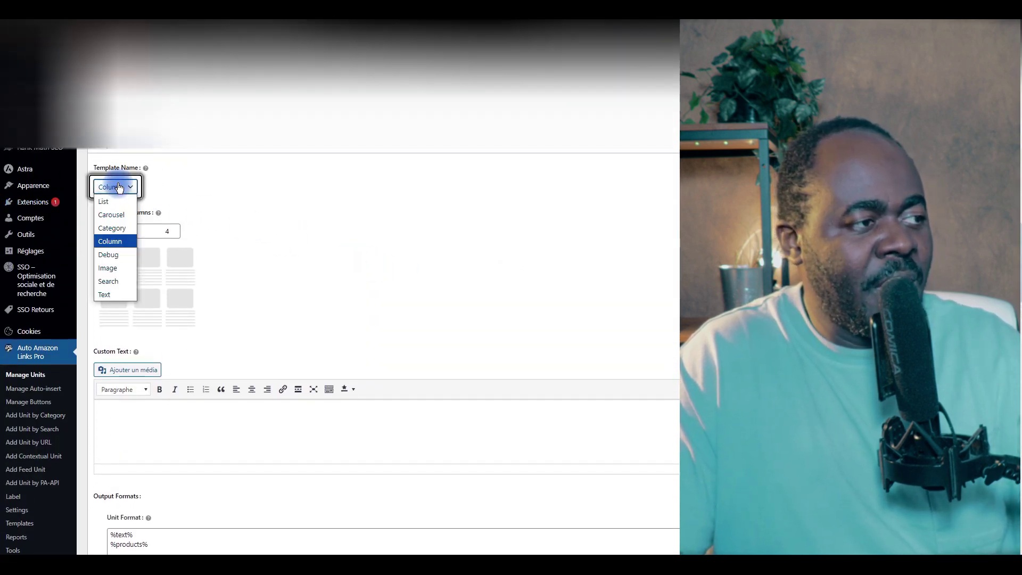
click(113, 241)
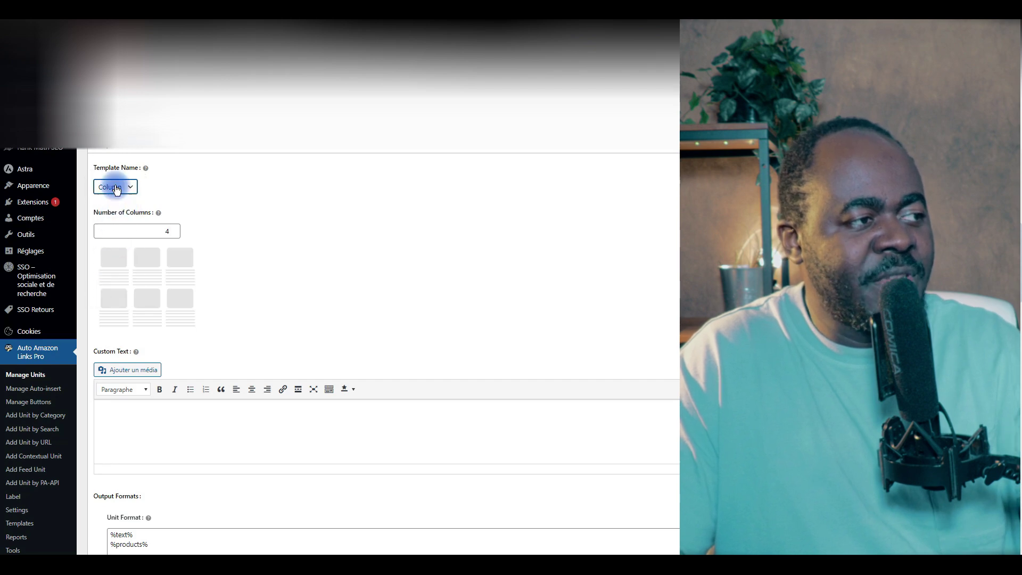
click(174, 234)
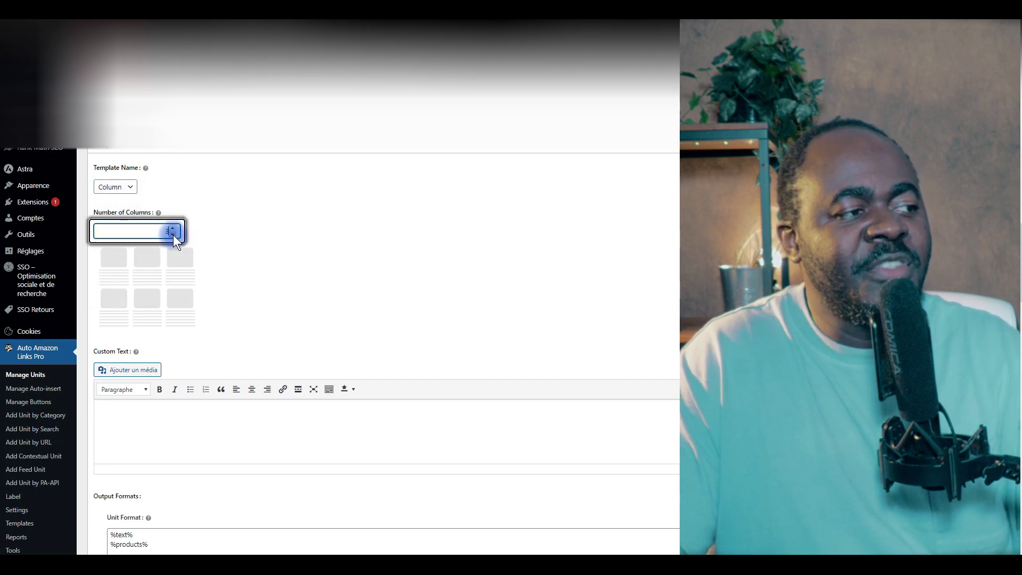
Review the Pro unit's maximum number of items, image size, title length and link style settings
scroll(301, 235, up, 1)
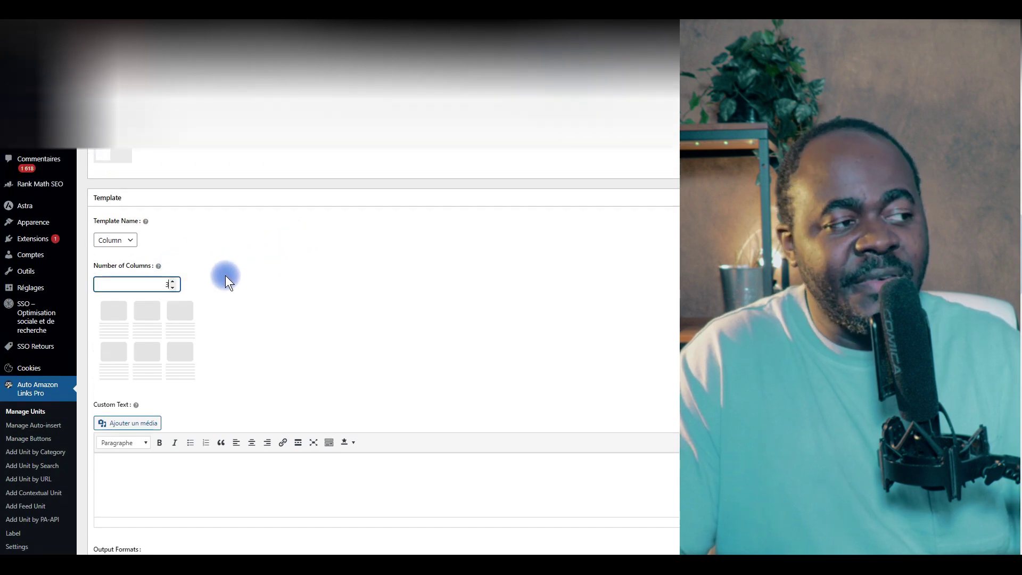
scroll(216, 277, up, 14)
scroll(209, 282, up, 3)
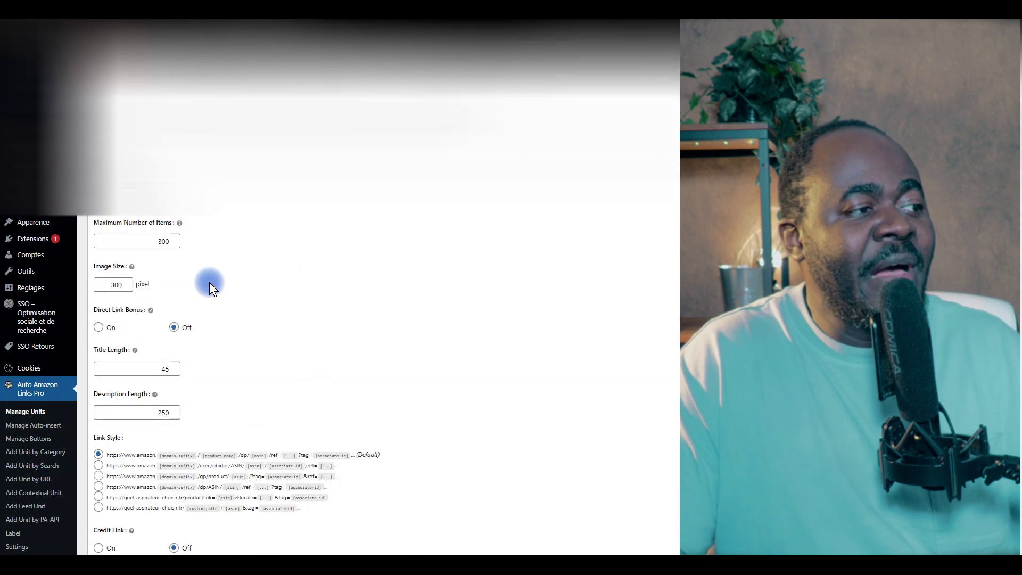
mouse_move(128, 265)
scroll(378, 287, up, 2)
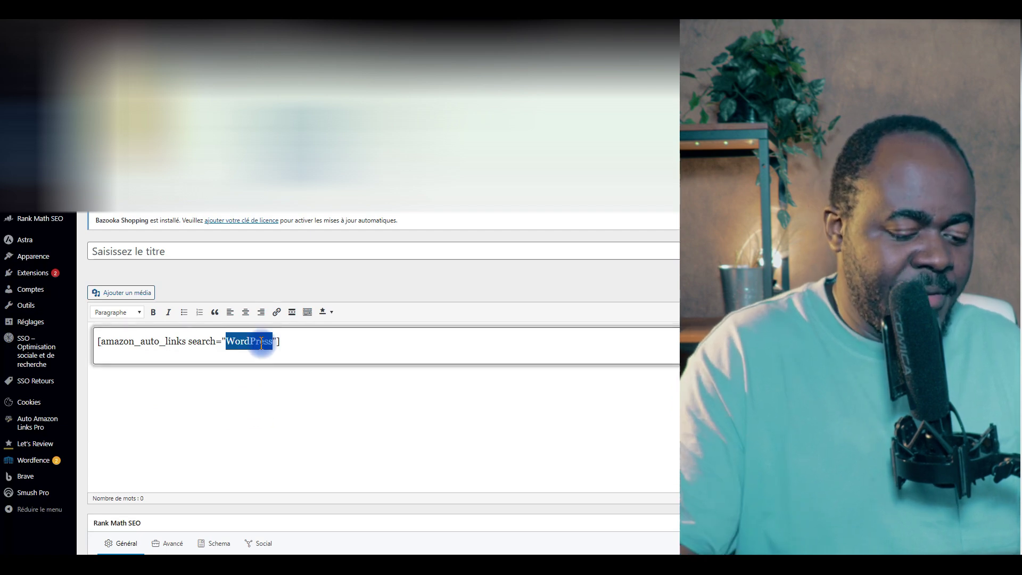
Replace the search term "WordPress" in the new page's amazon_auto_links shortcode with "clavier pc gamer"
key(BackSpace)
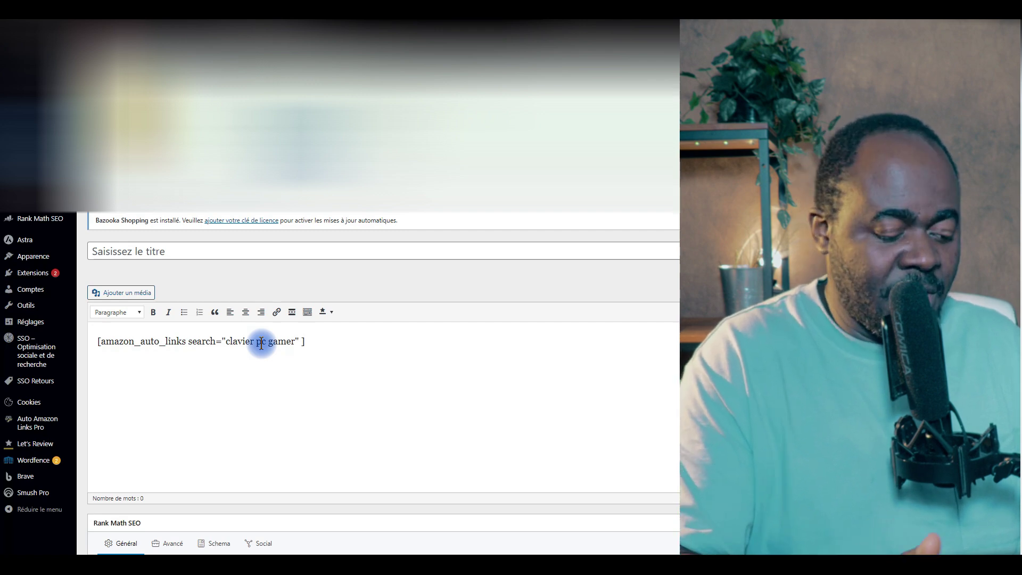
Add count="12" to the amazon_auto_links shortcode, title the page "tototo" and save the draft
text(co)
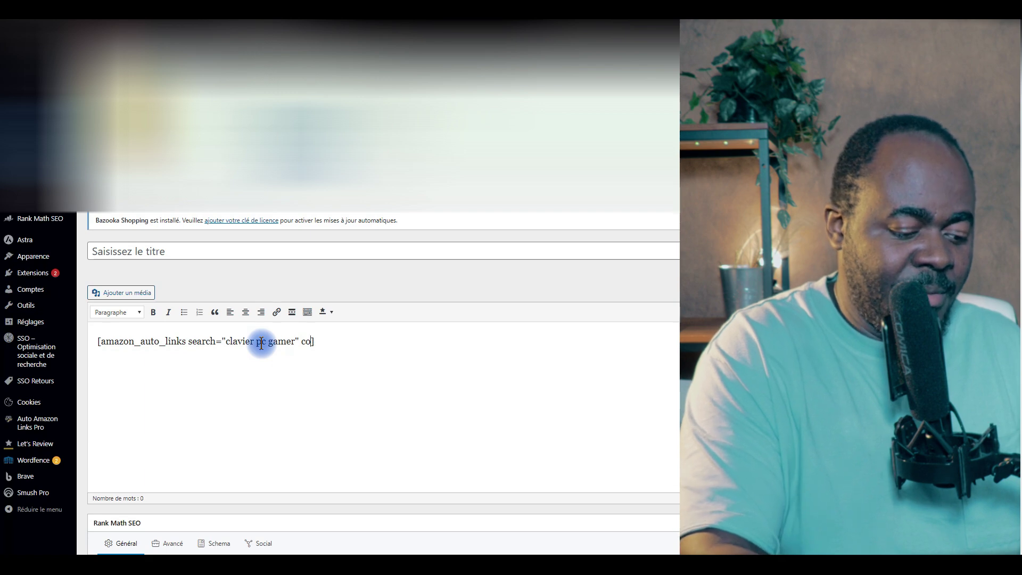
text(unt)
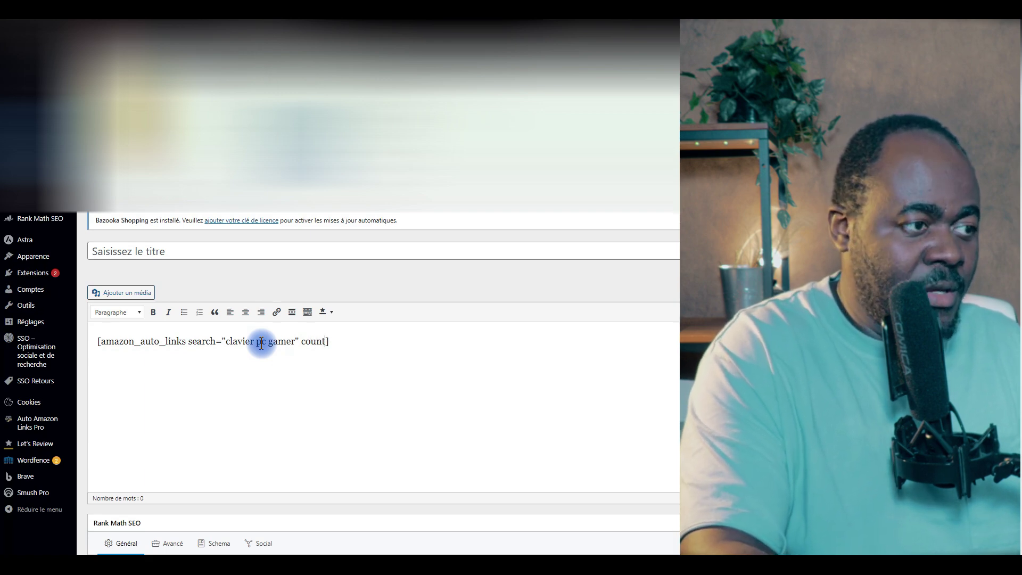
text(="12)
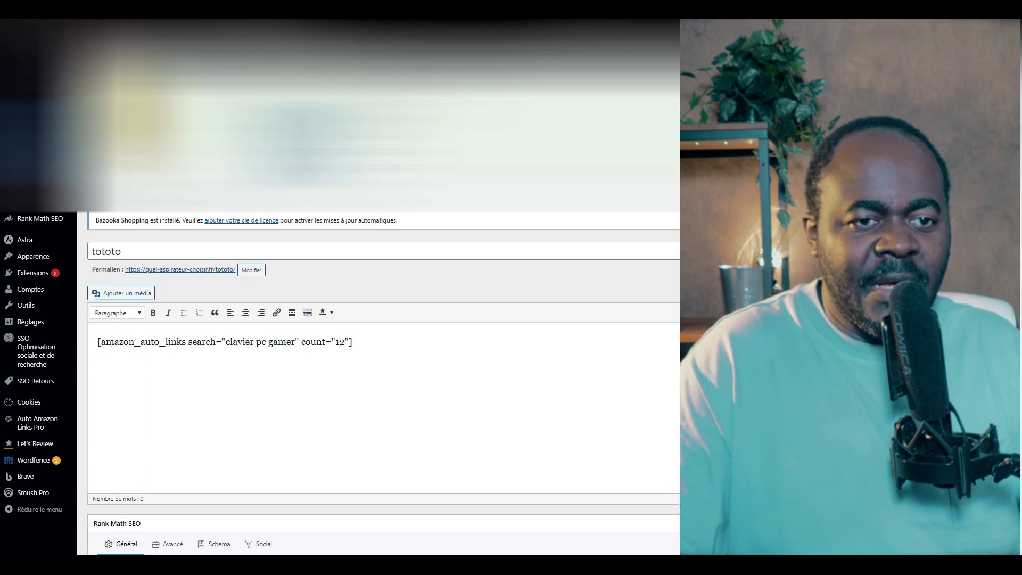
key(ctrl+s)
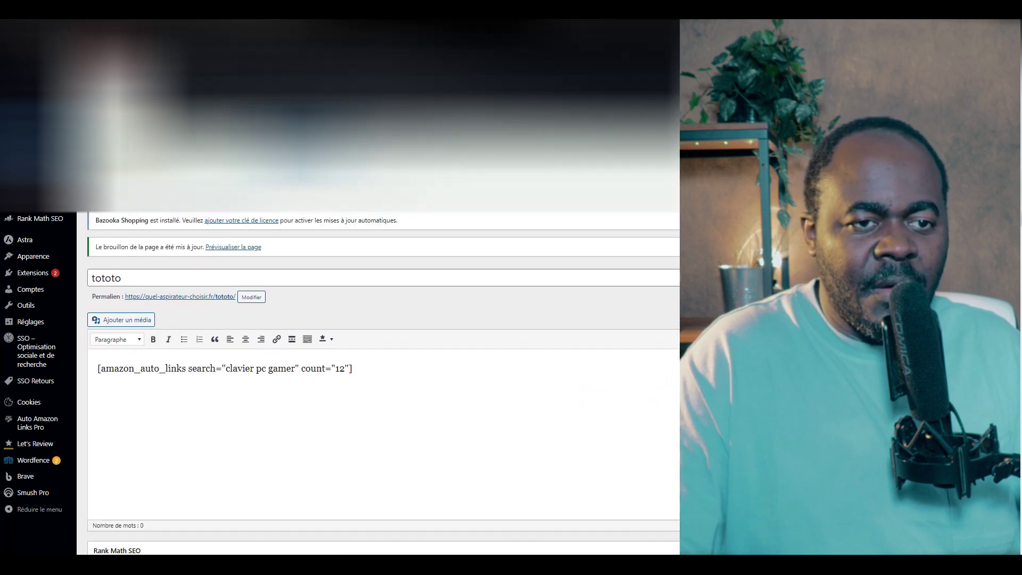
Preview the draft page and examine the gaming keyboard offers generated by the search shortcode, down to the page footer
click(233, 247)
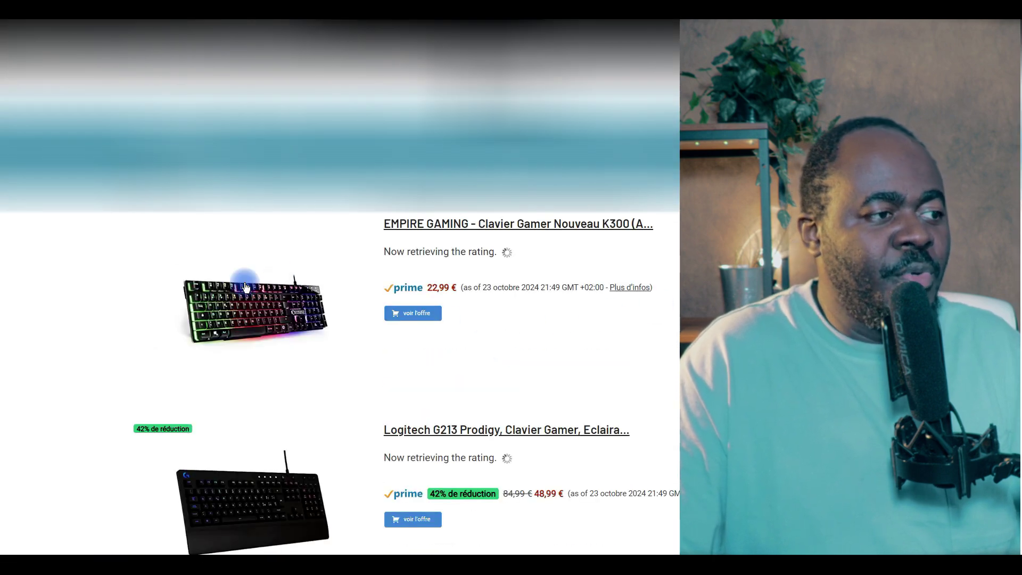
scroll(661, 297, down, 1)
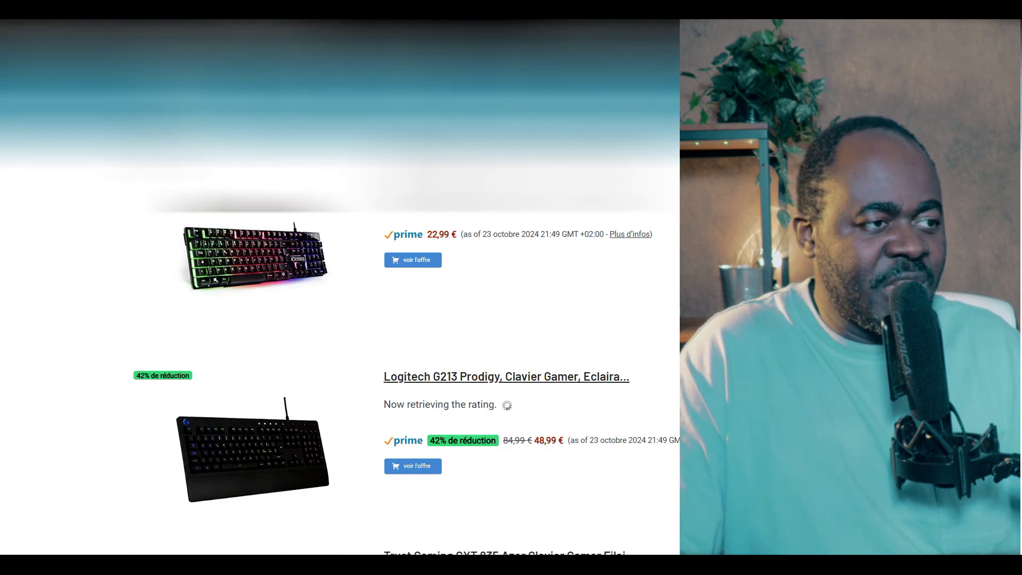
scroll(322, 328, down, 5)
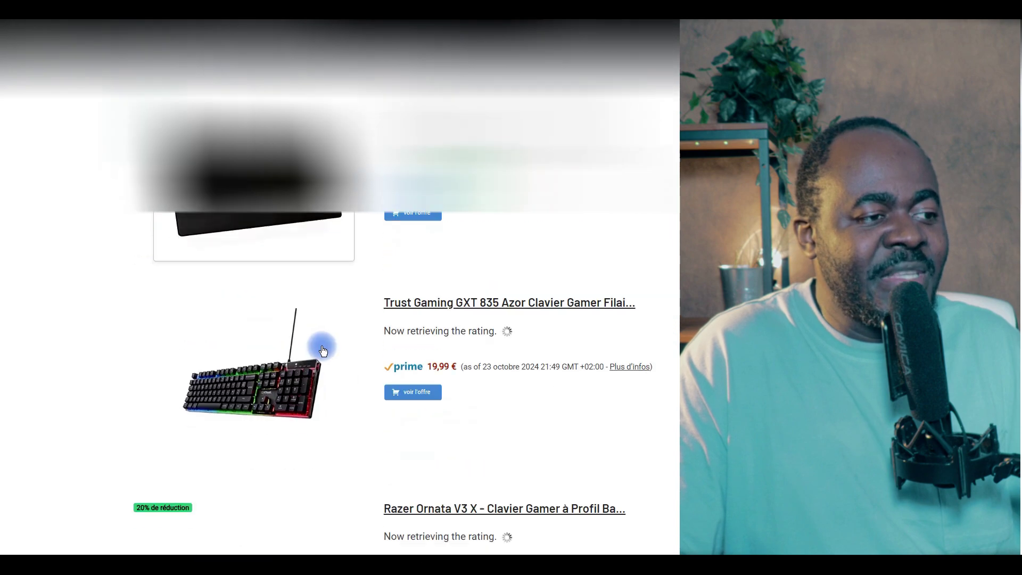
scroll(323, 350, down, 10)
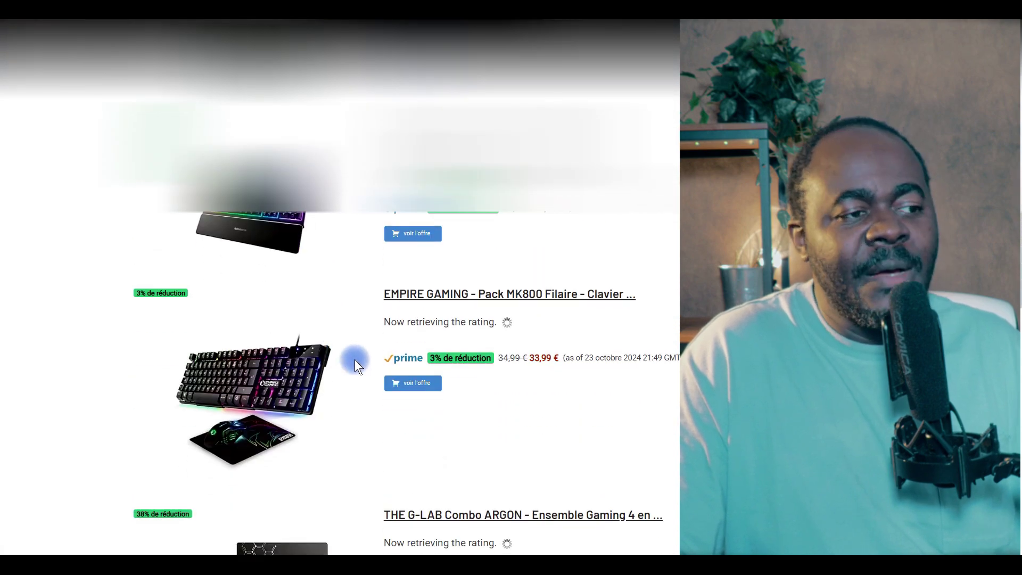
scroll(355, 365, down, 2)
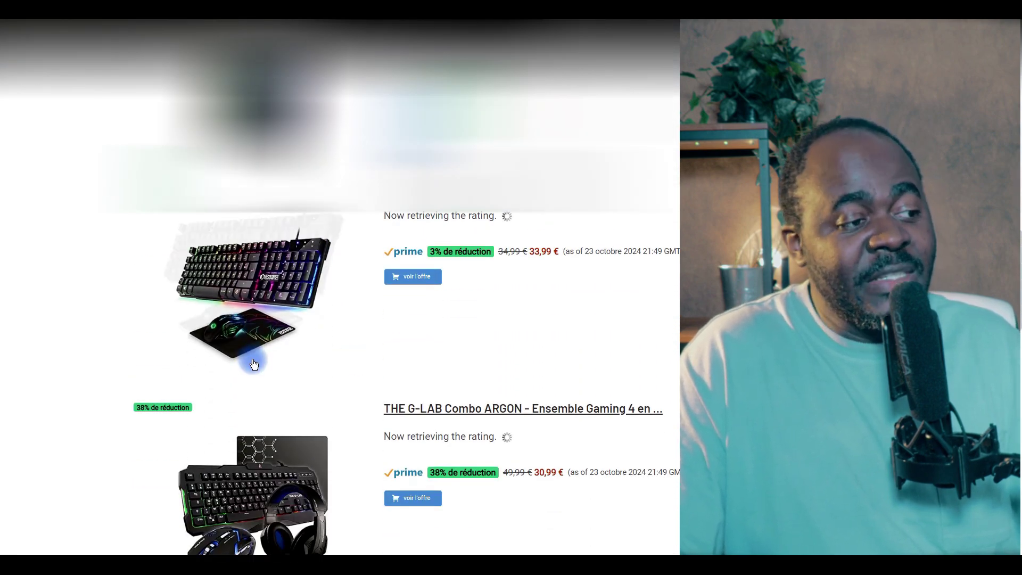
scroll(381, 374, down, 3)
scroll(381, 373, down, 7)
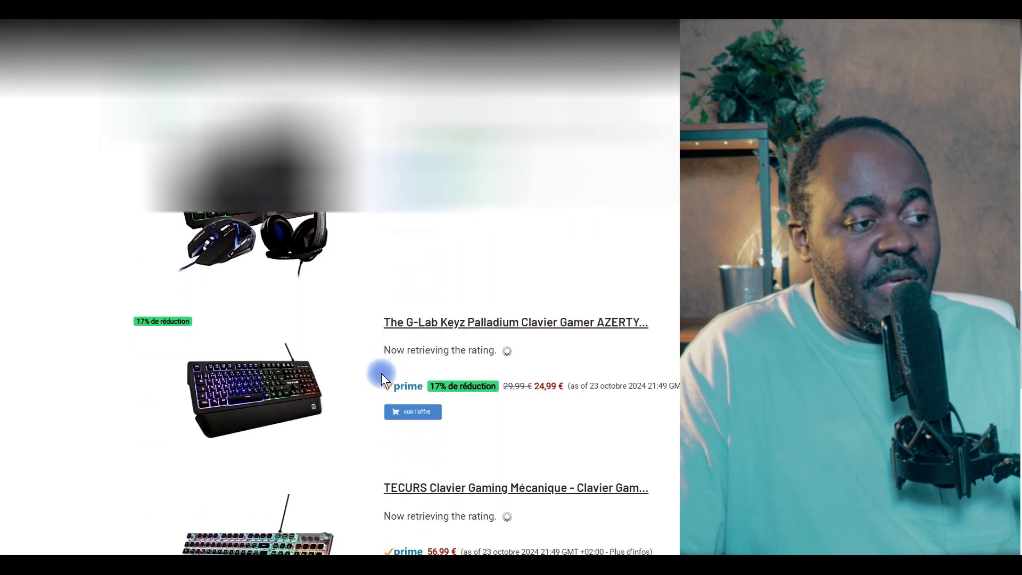
scroll(381, 372, down, 9)
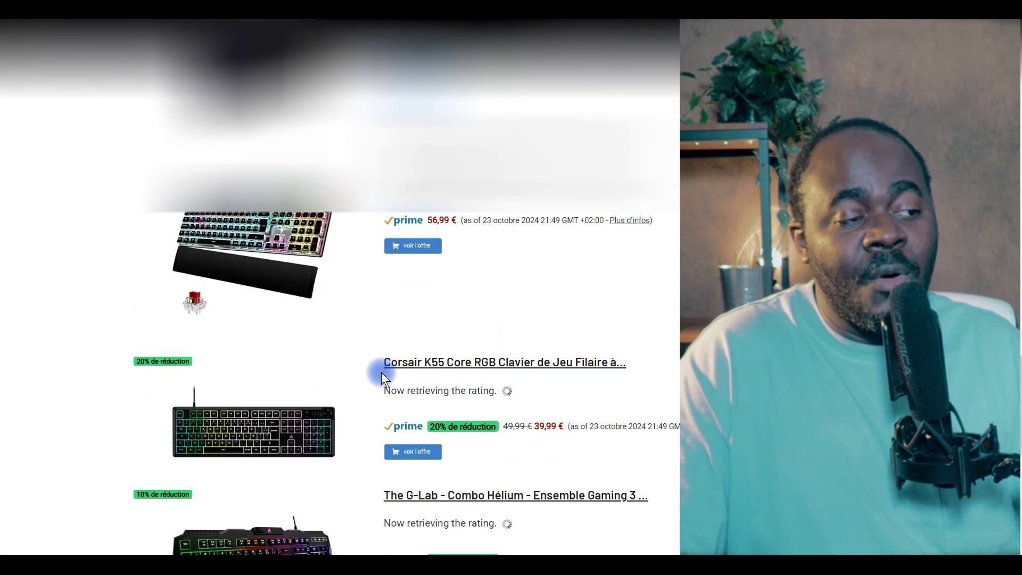
scroll(378, 371, down, 2)
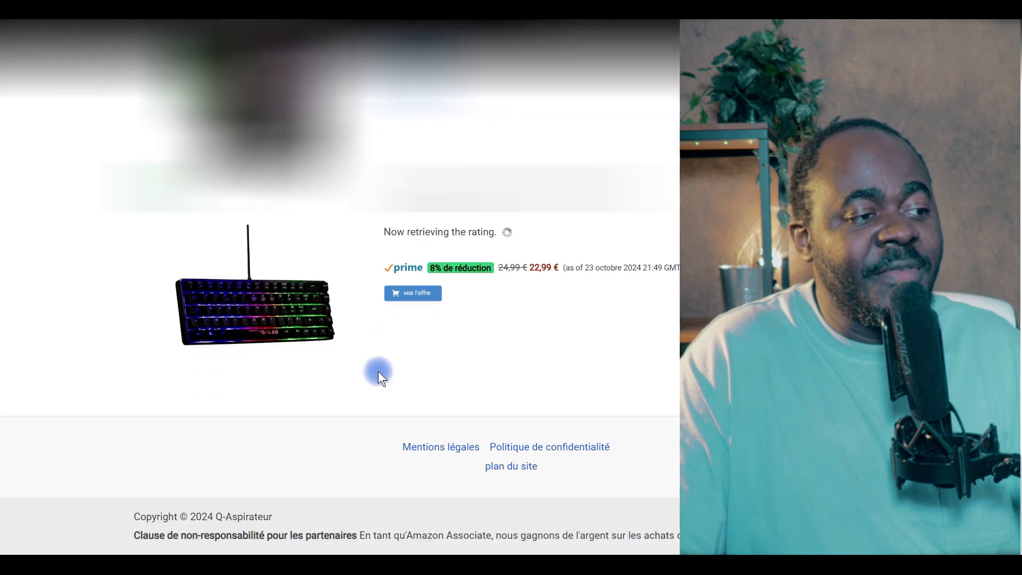
Review the longer list of keyboard offers on the previewed page from its first product, checking titles, prices and discount labels
scroll(378, 372, up, 17)
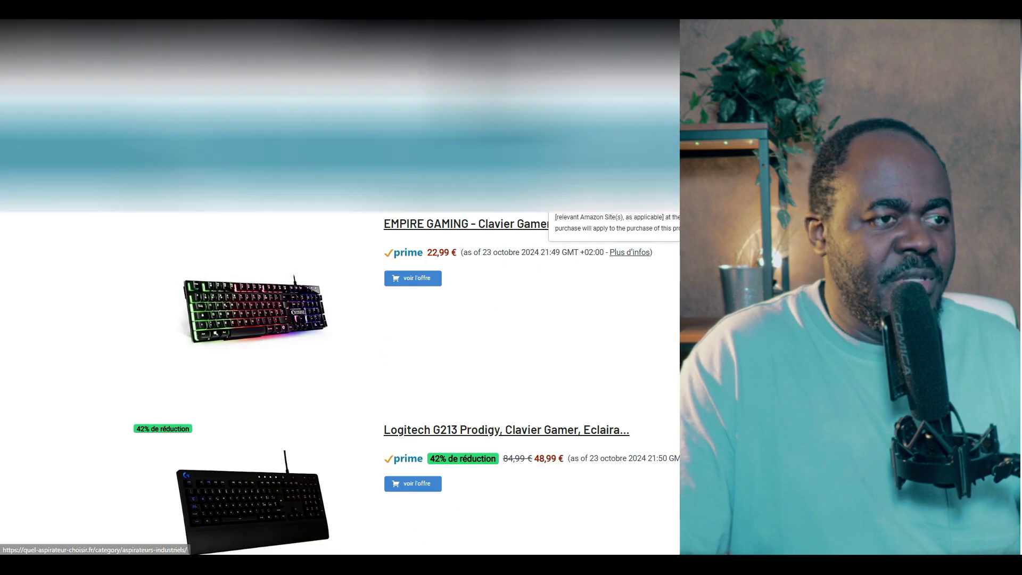
scroll(341, 319, down, 18)
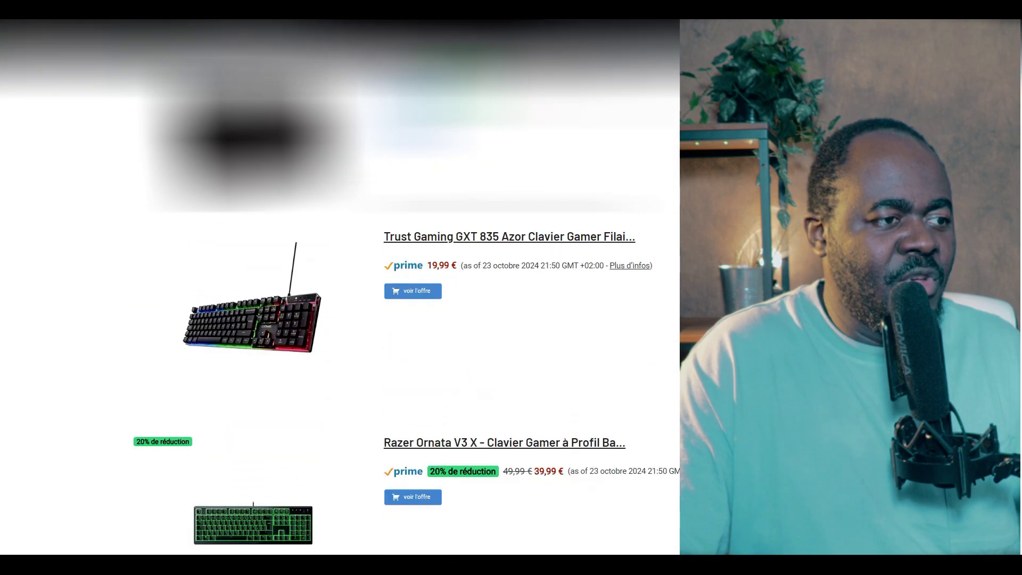
scroll(341, 320, down, 18)
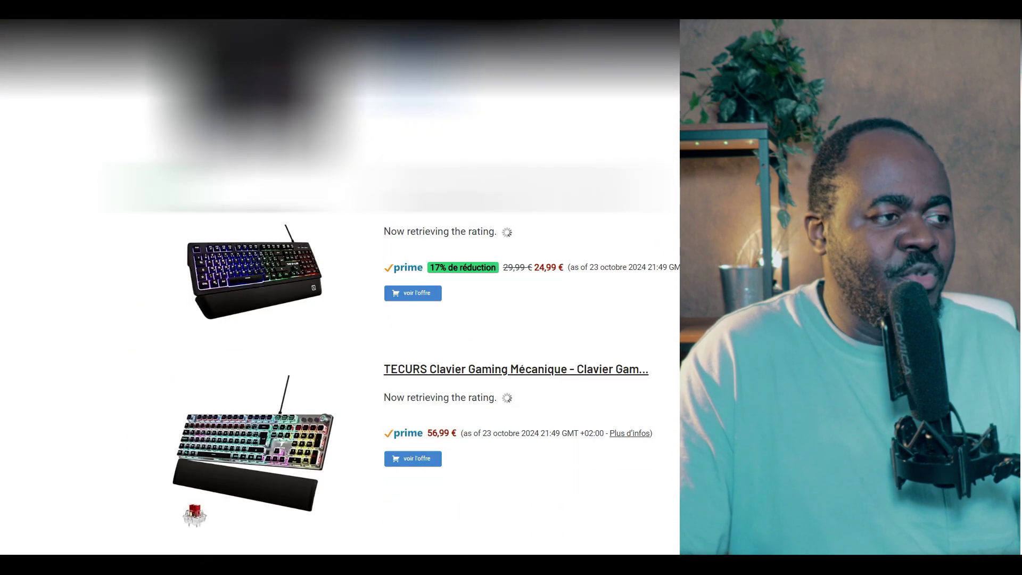
scroll(341, 319, down, 18)
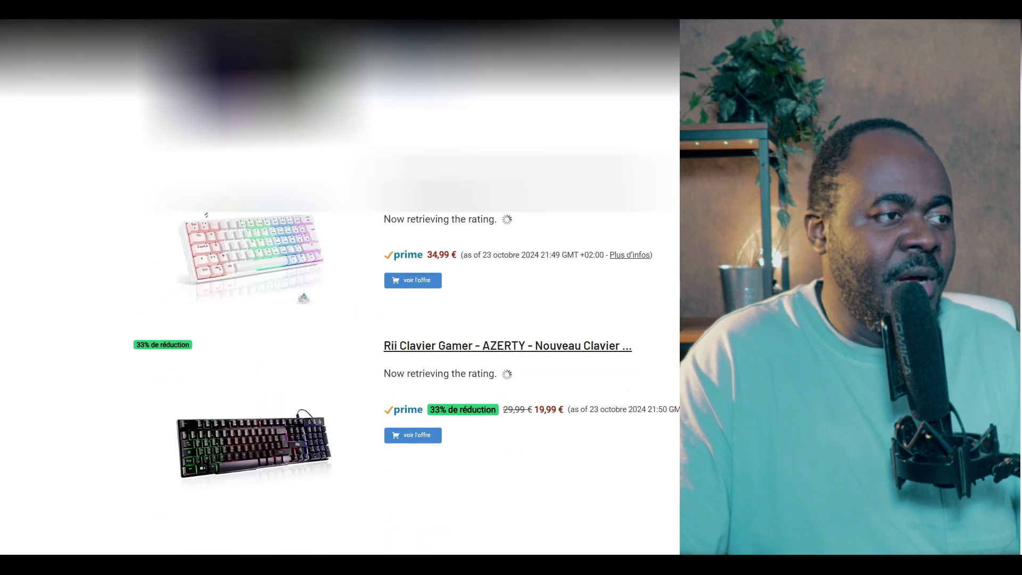
scroll(341, 320, down, 18)
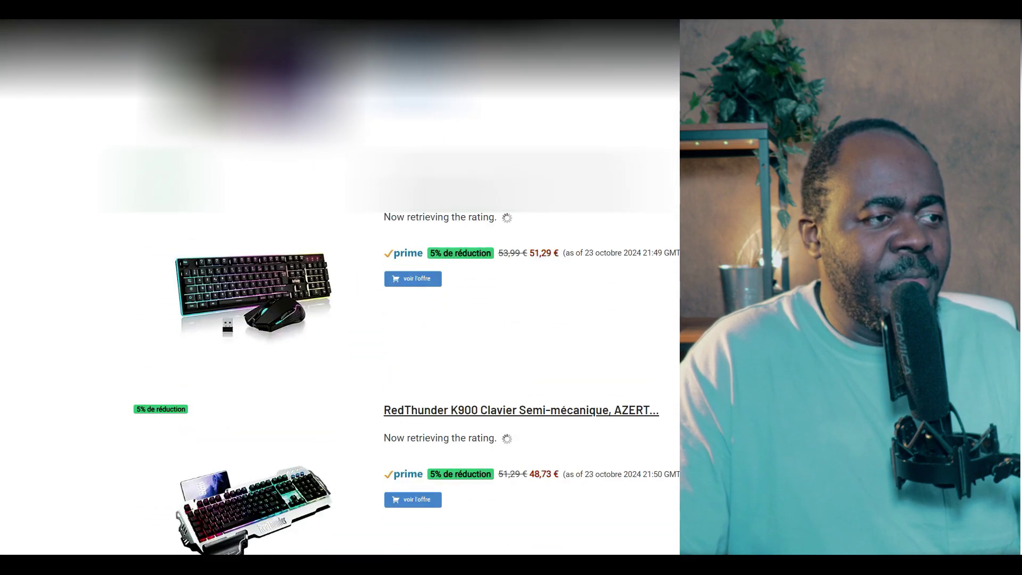
scroll(341, 319, down, 18)
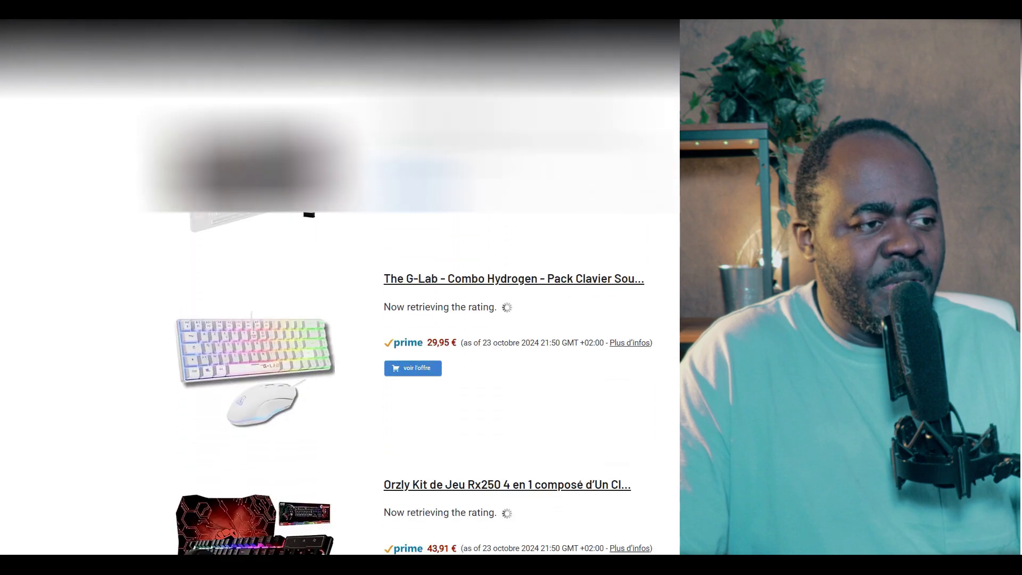
scroll(341, 319, down, 18)
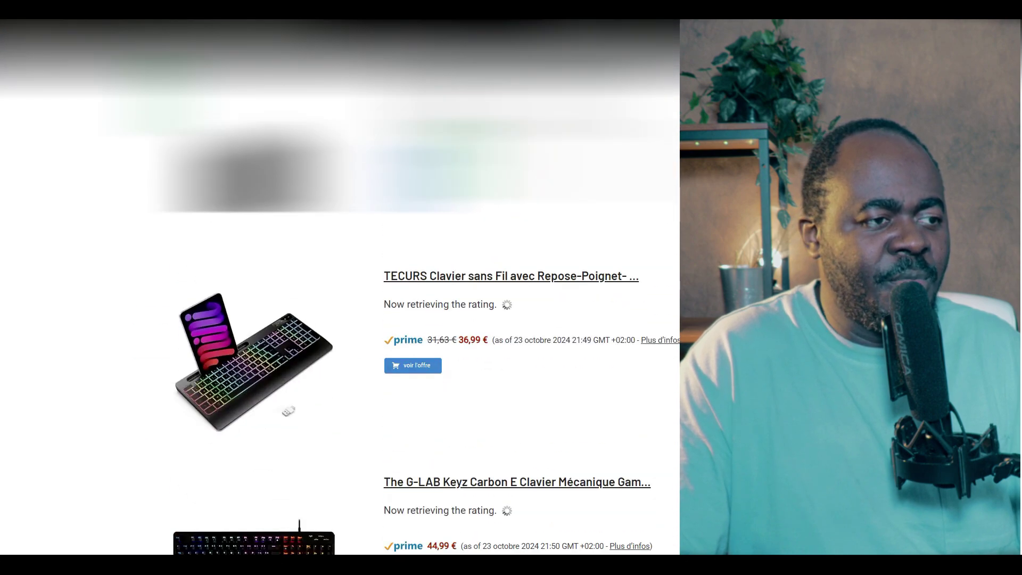
scroll(341, 319, down, 4)
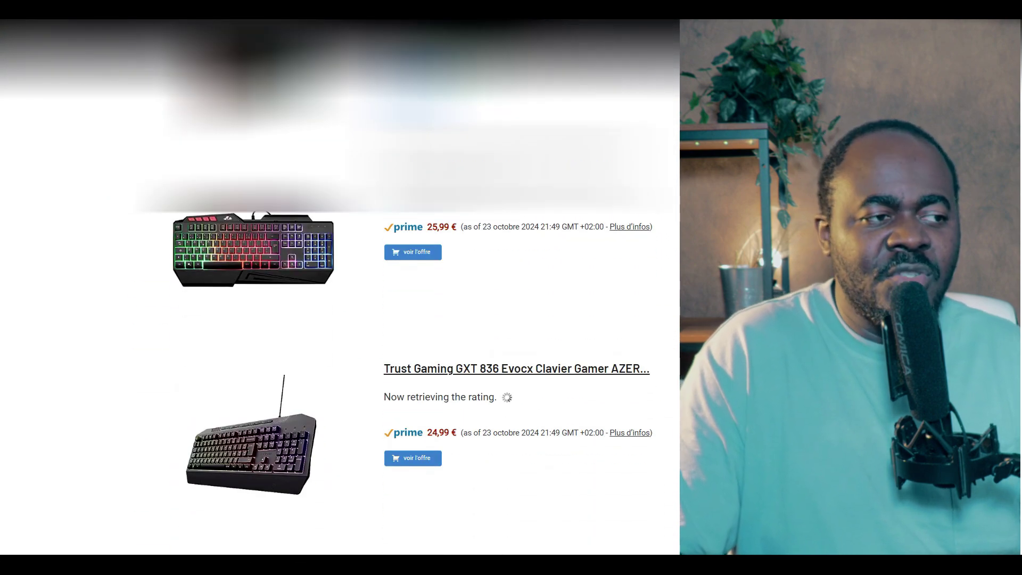